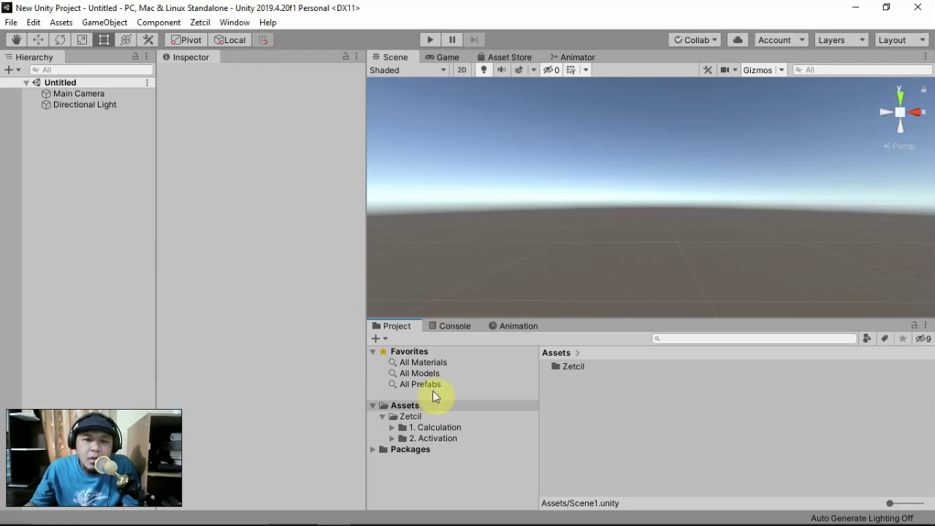
Switch to the browser and open the Visualization download page from the Game Mechanic Taxonomy on the Zetcil Framework site.
click(393, 428)
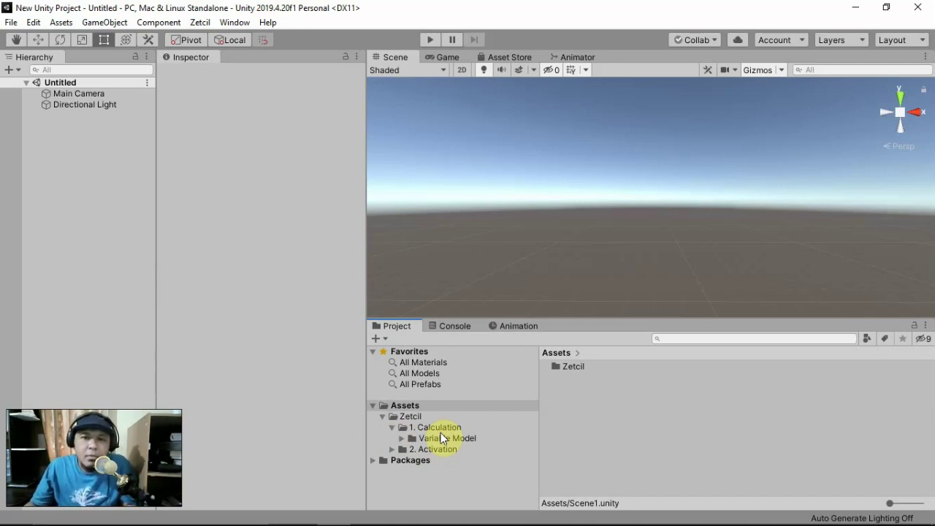
key(alt+Tab)
scroll(392, 418, down, 2)
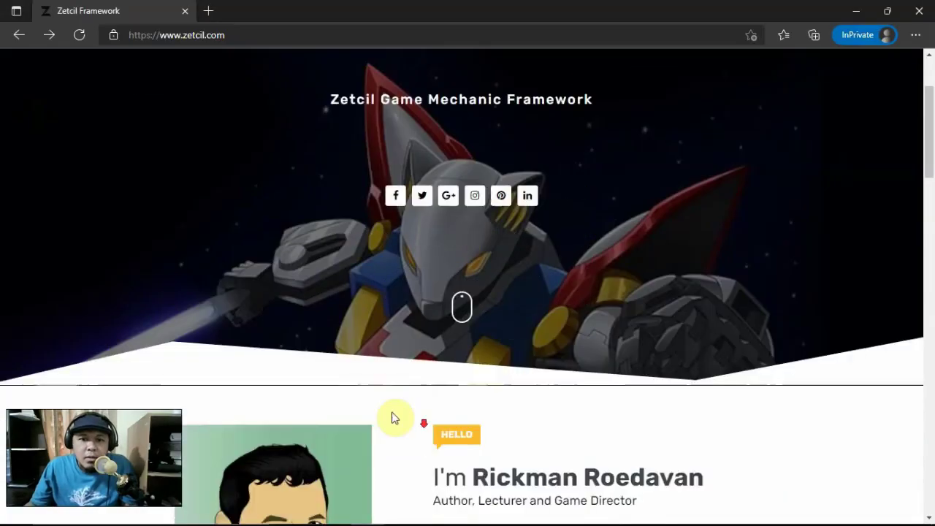
scroll(392, 418, down, 10)
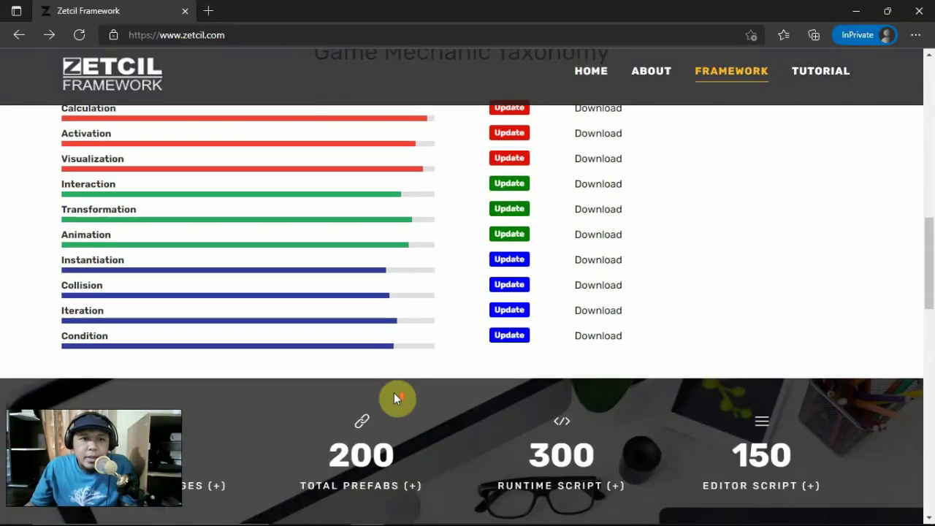
scroll(394, 394, up, 3)
scroll(386, 396, down, 1)
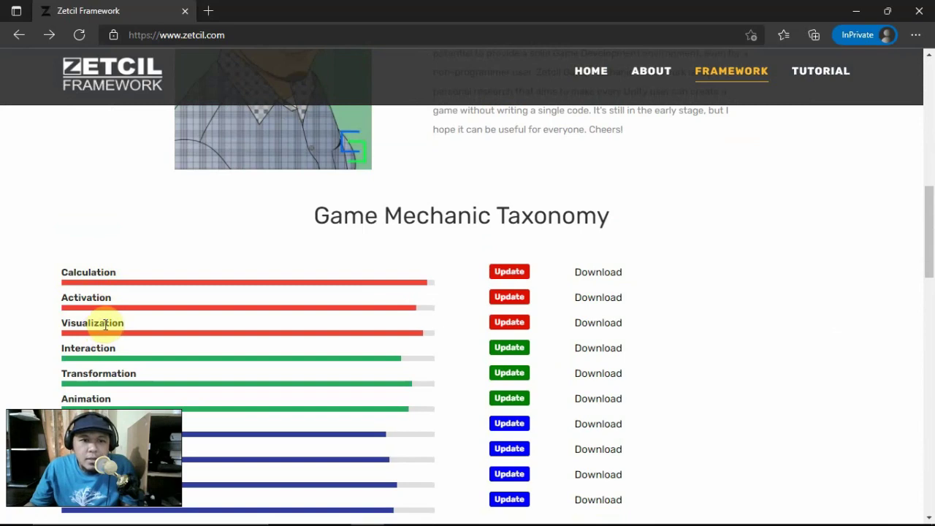
click(598, 323)
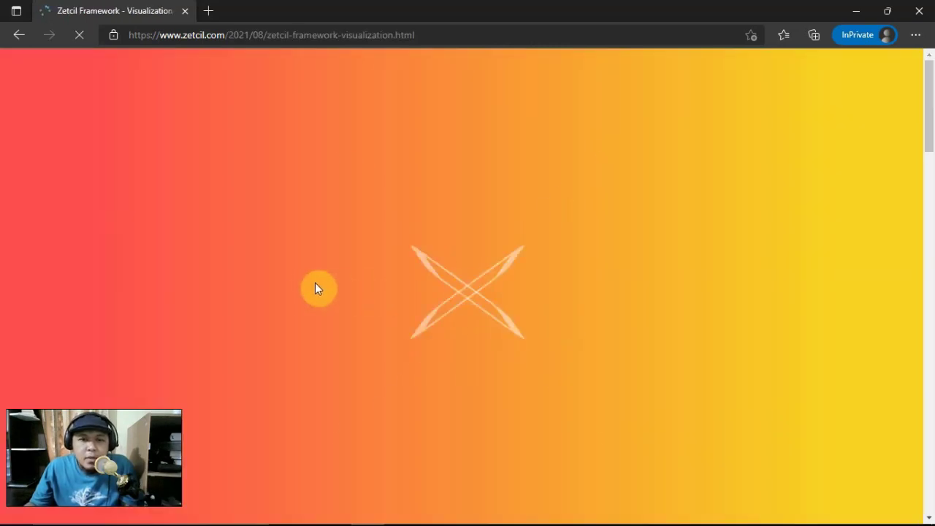
Open the Version 5.xx download of Canvas View on the Visualization page.
scroll(284, 329, down, 4)
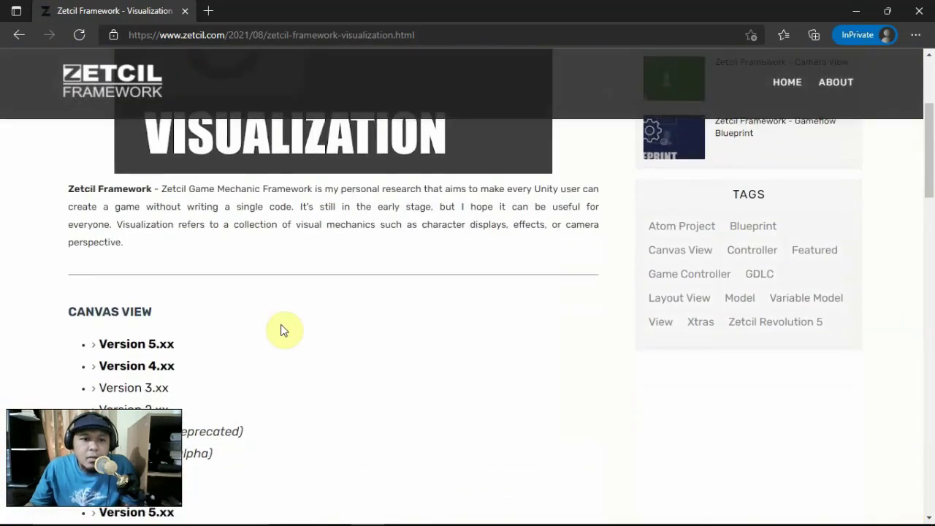
scroll(283, 329, down, 3)
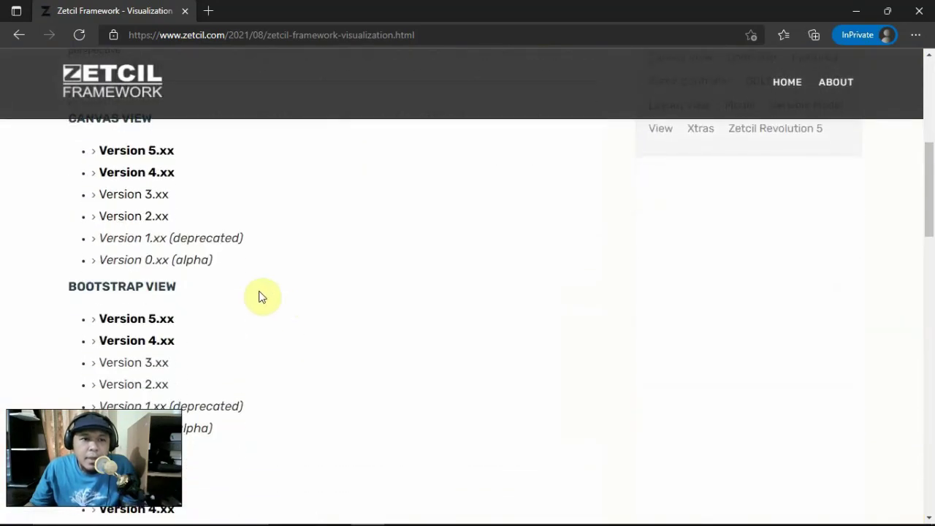
scroll(260, 293, up, 3)
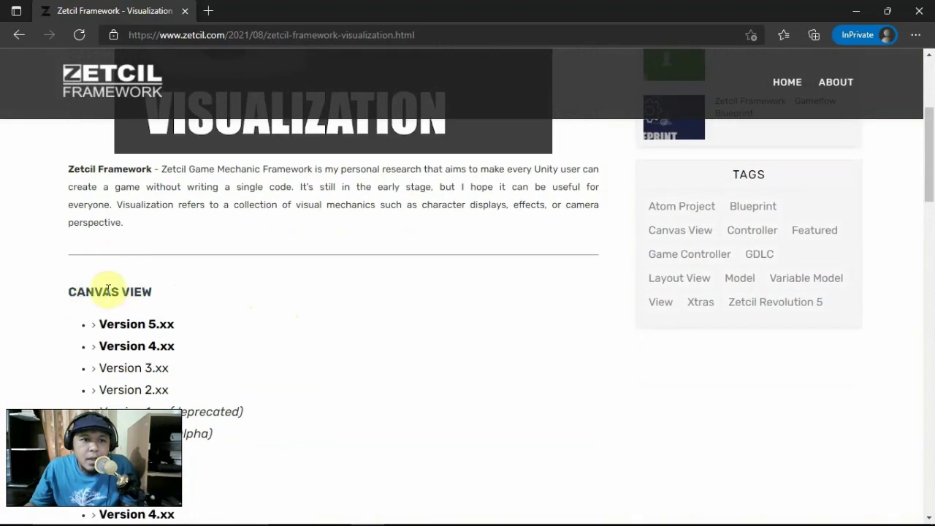
scroll(150, 314, down, 1)
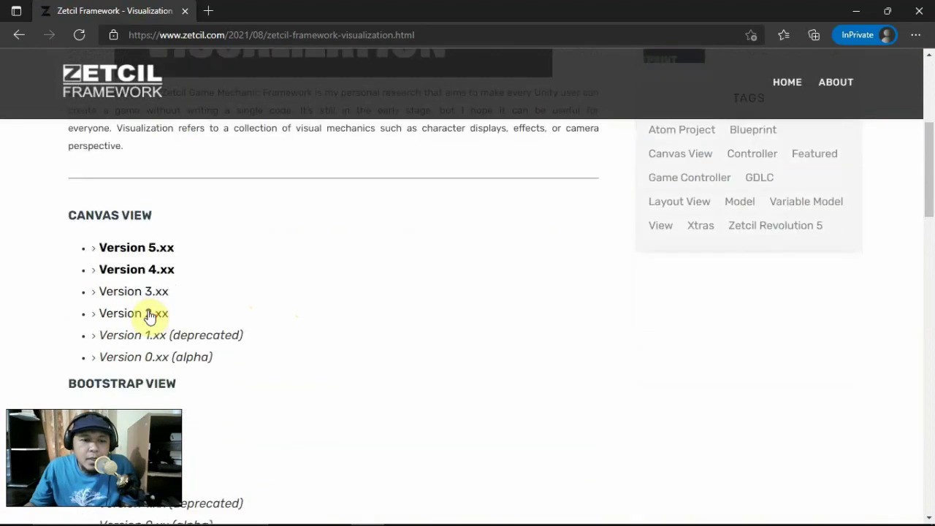
scroll(150, 316, down, 1)
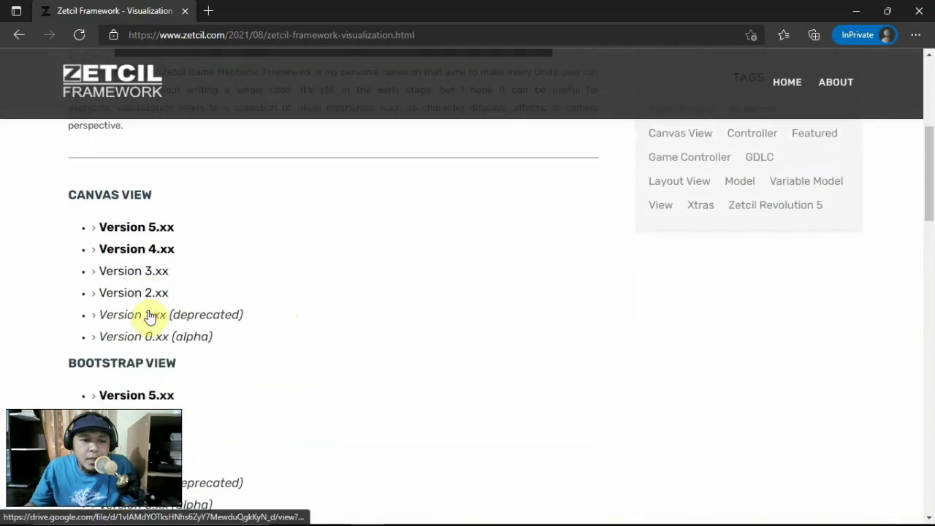
click(149, 230)
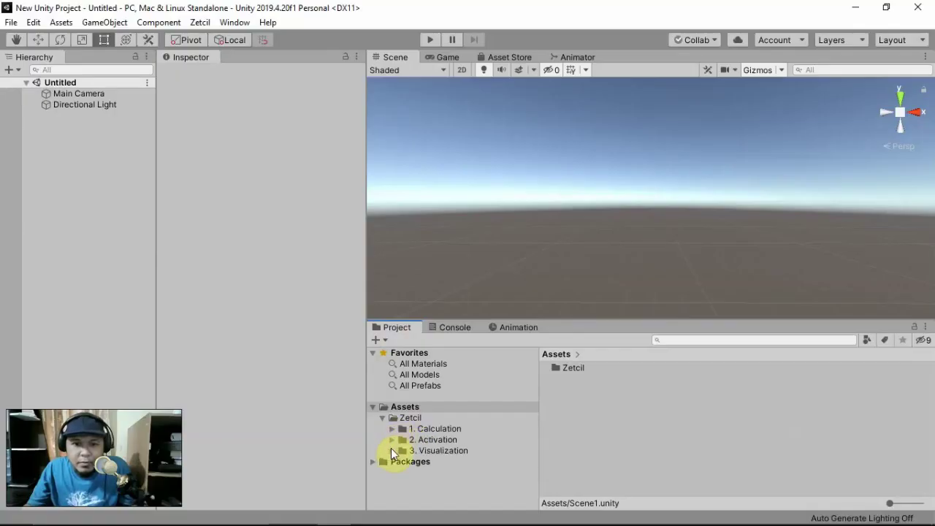
Expand the 3. Visualization folder and its Canvas View and Bootstrap View subfolders in the Unity project.
click(392, 450)
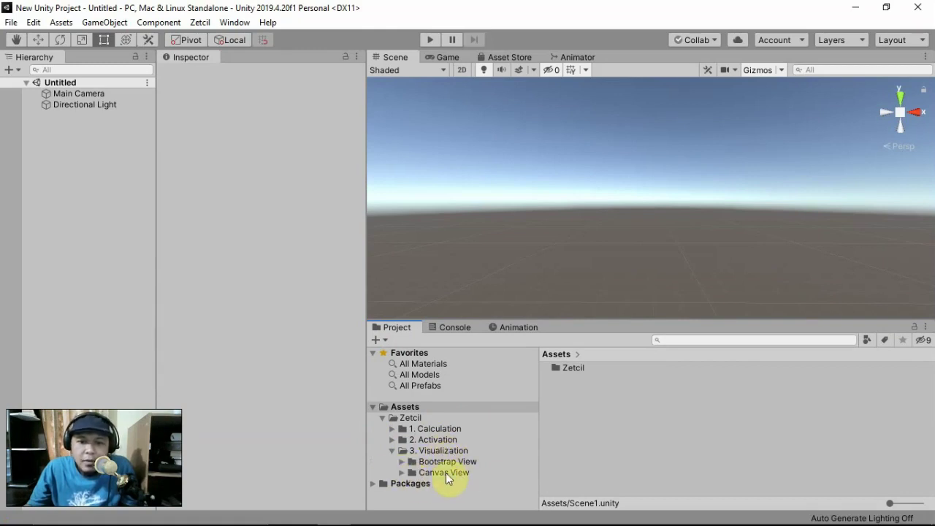
click(401, 472)
click(401, 461)
scroll(439, 461, down, 5)
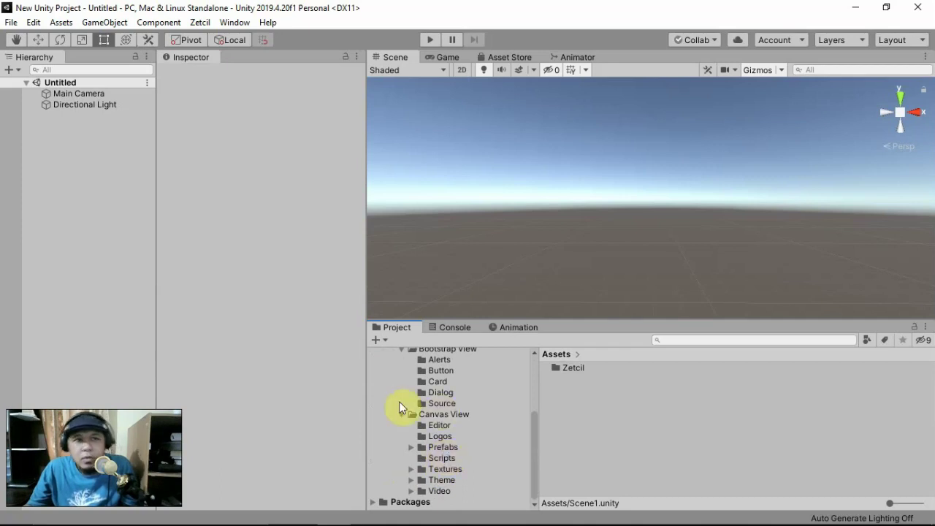
Save the untitled scene as Scene1 in the project's Assets folder.
click(13, 22)
click(42, 85)
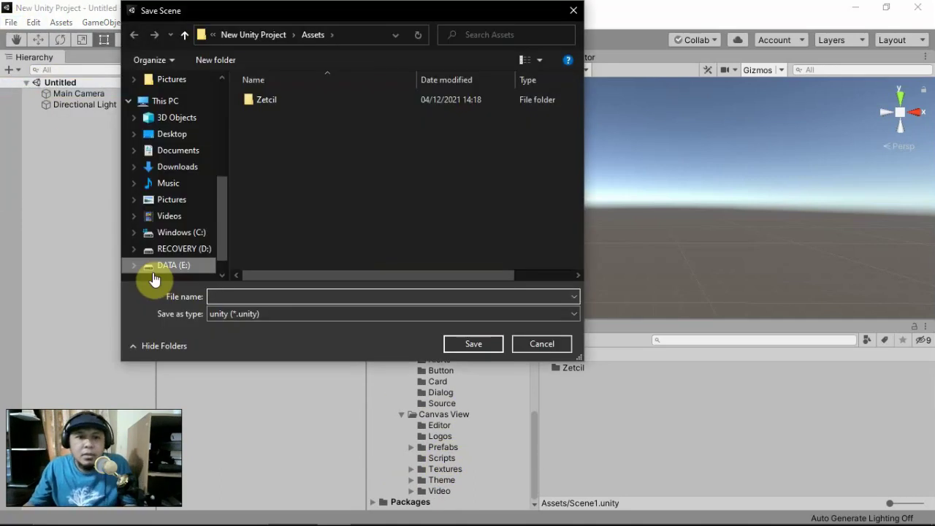
text(Scene1)
key(Return)
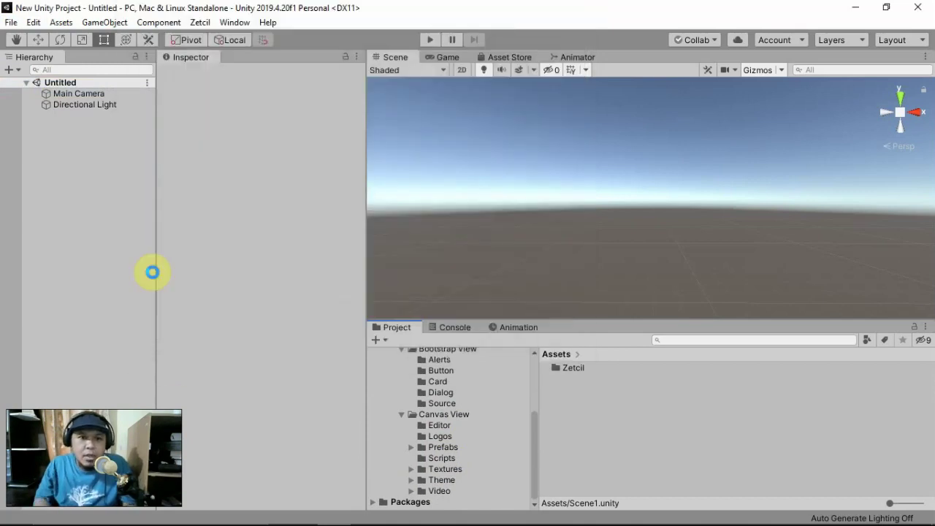
Save a copy of the scene as Scene2 in Assets and reopen Scene1.
click(12, 22)
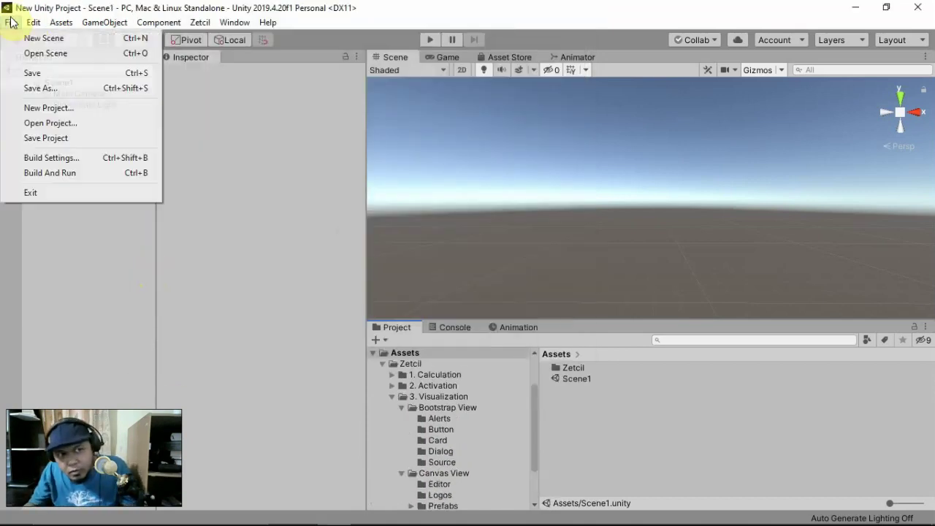
click(50, 86)
text(Scene2)
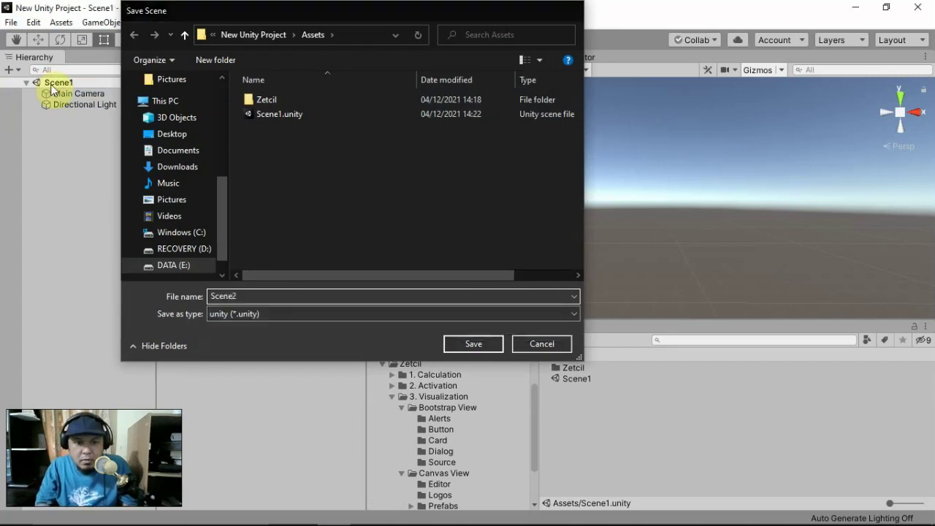
key(Return)
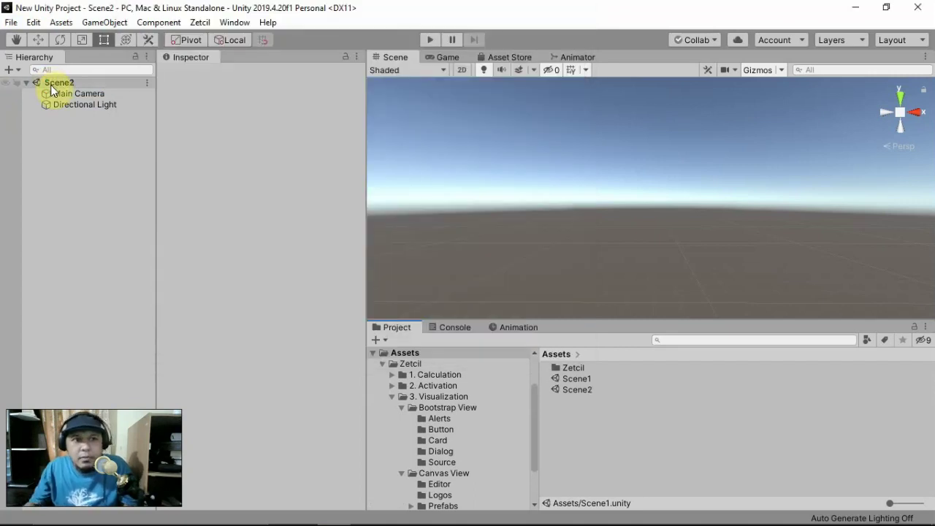
double_click(574, 379)
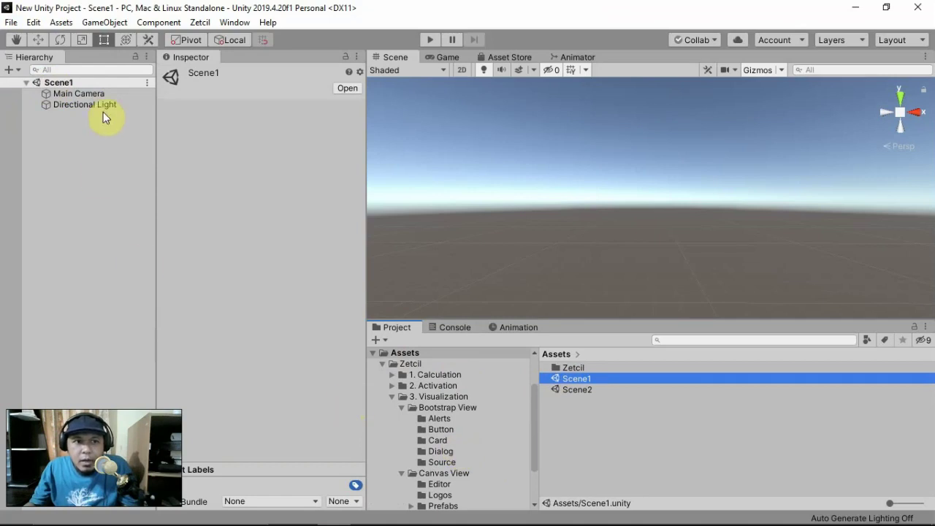
click(106, 92)
Open the Splashscreen folder inside the Video folder of Canvas View.
scroll(454, 405, down, 2)
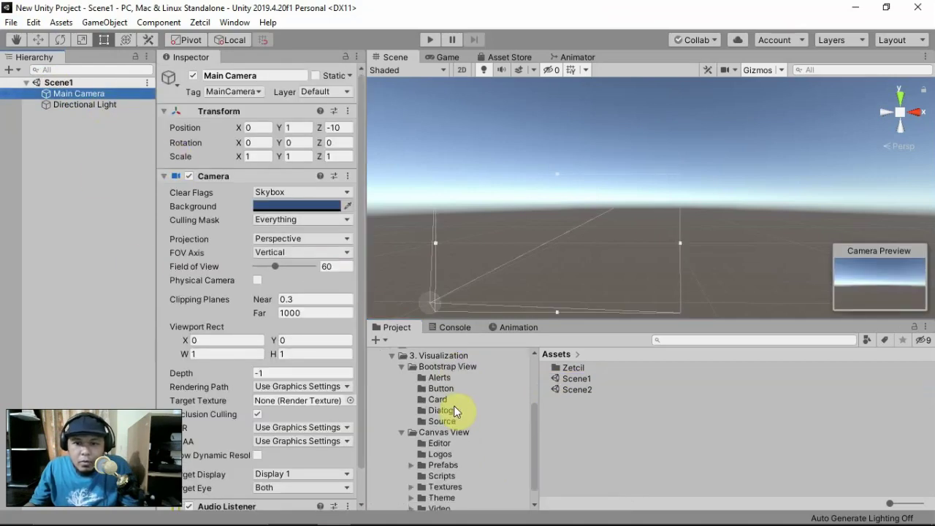
scroll(453, 406, down, 1)
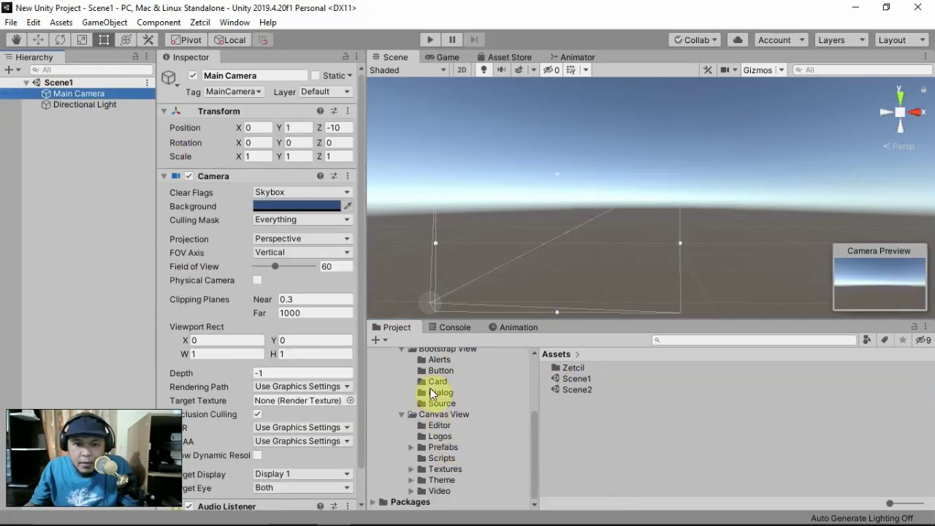
click(412, 491)
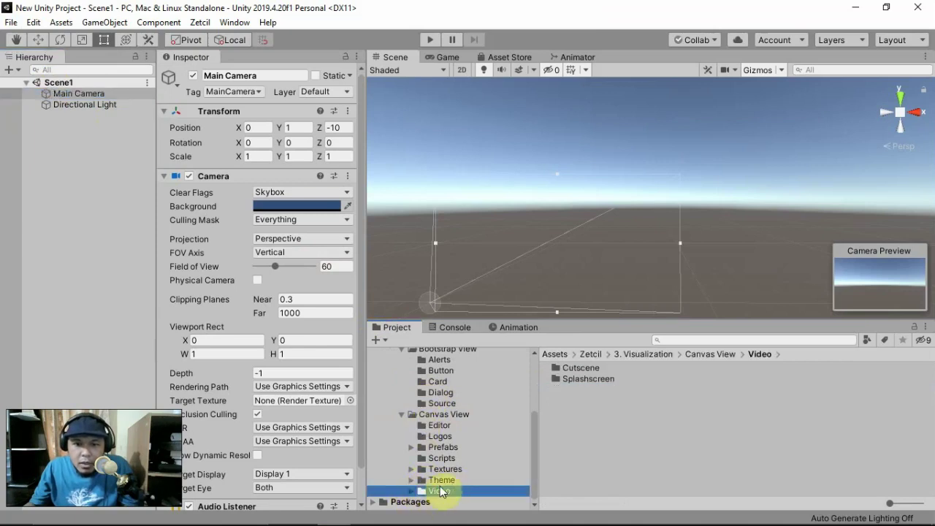
click(412, 490)
click(447, 491)
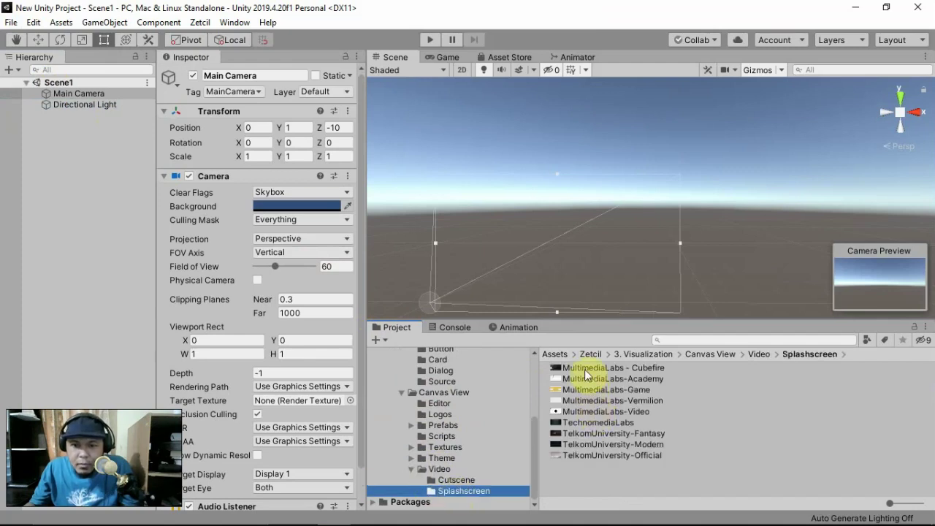
Preview the TechnomediaLabs splash screen video and stop its playback.
click(574, 434)
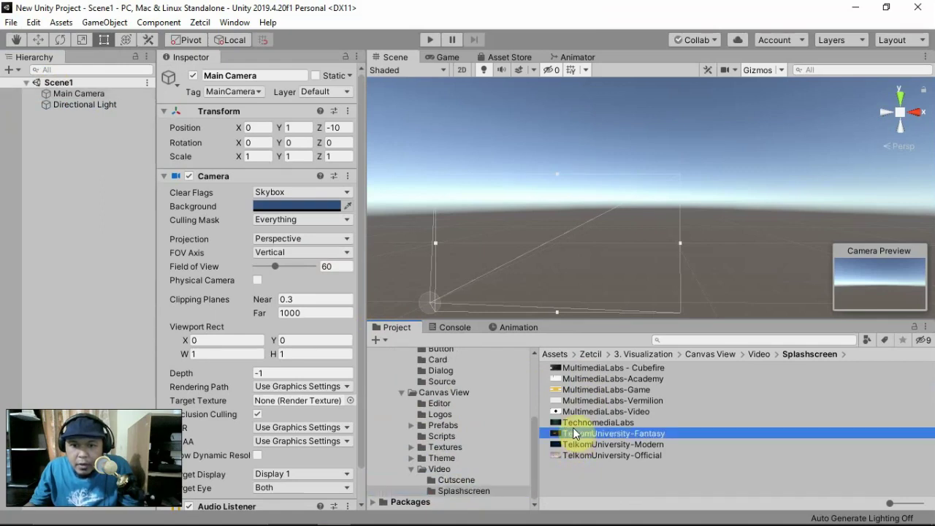
click(573, 430)
click(573, 423)
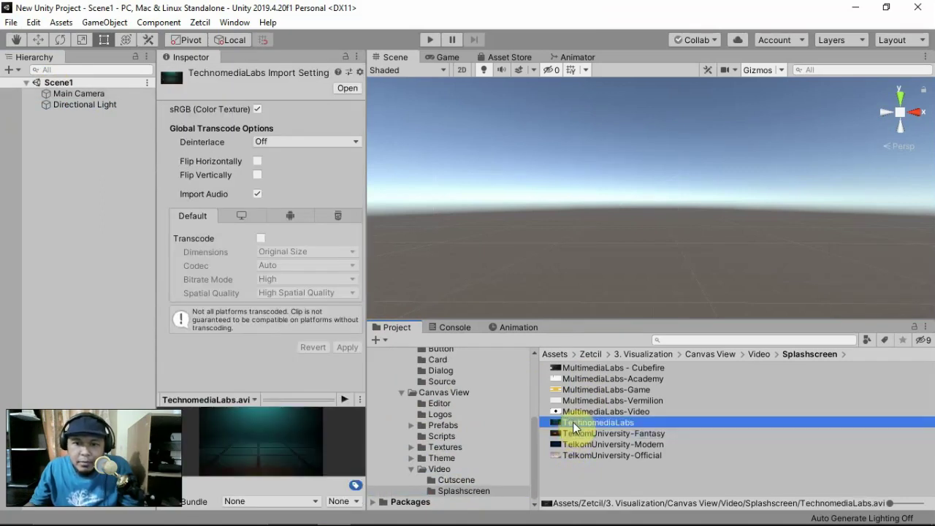
click(345, 399)
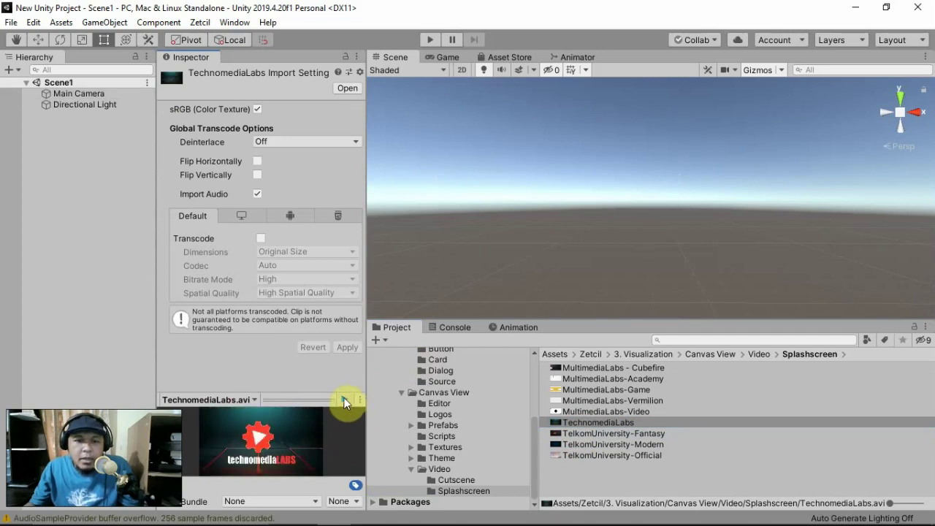
click(344, 399)
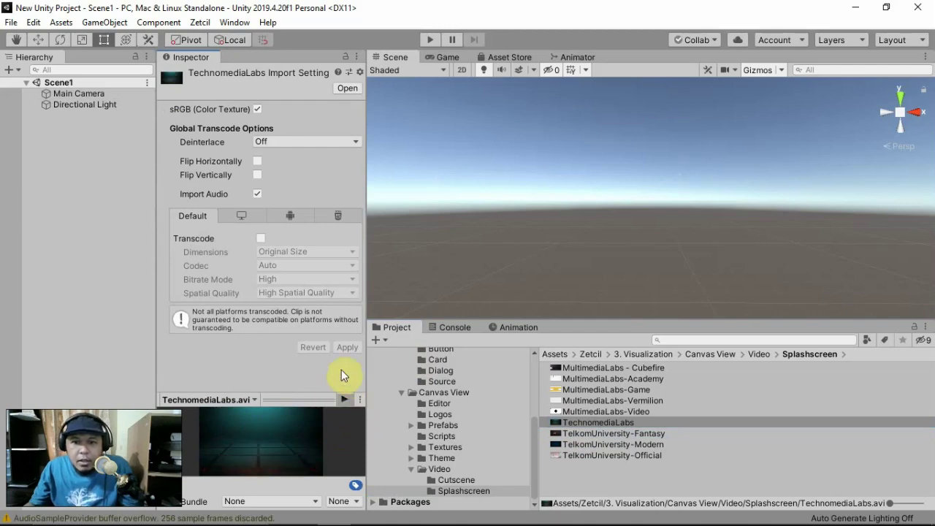
Attach the TechnomediaLabs video clip to the Main Camera as a Video Player.
click(78, 95)
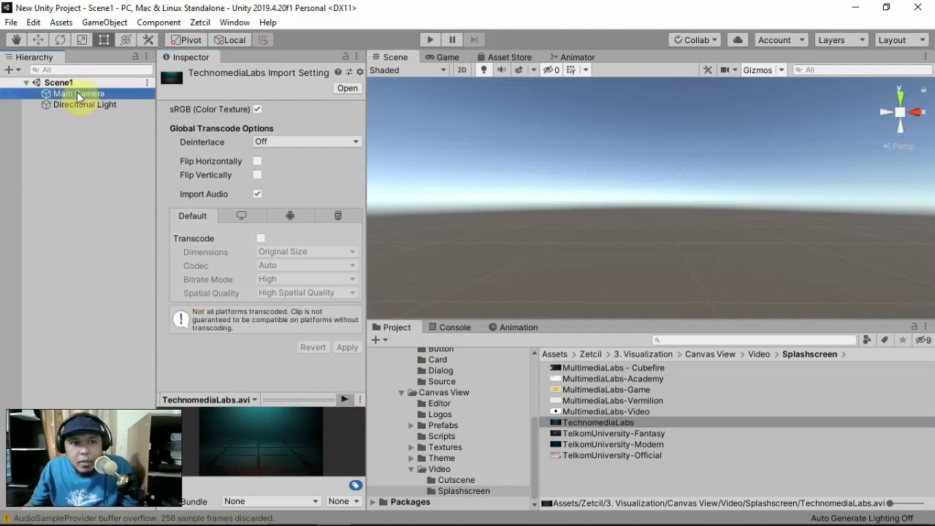
scroll(190, 271, down, 2)
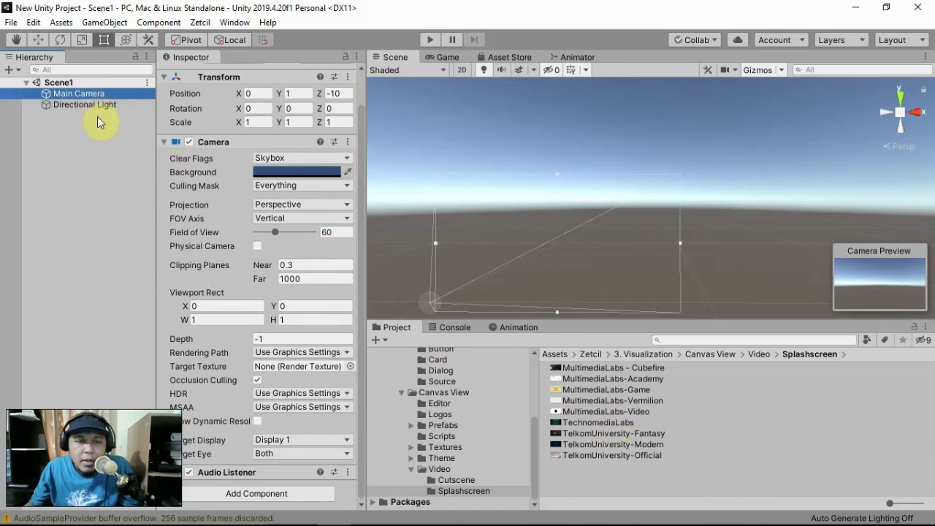
drag(623, 427, 121, 157)
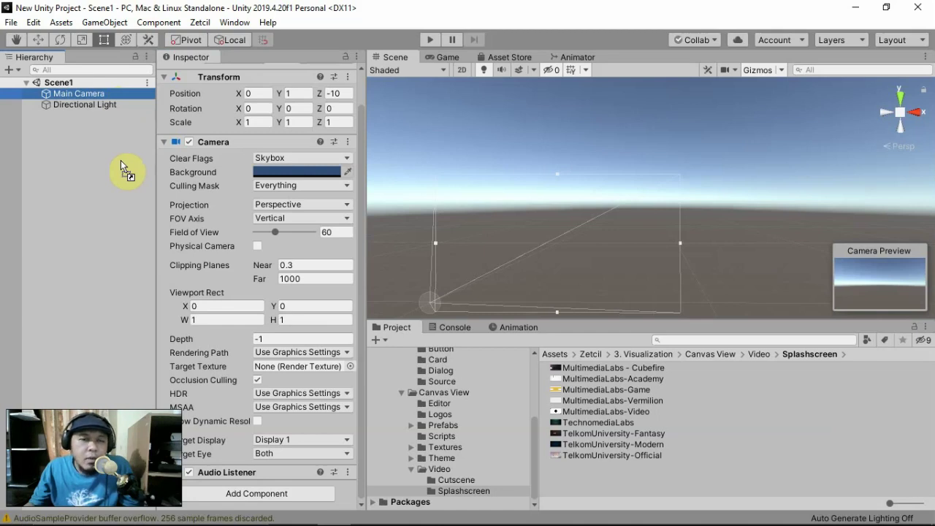
drag(120, 160, 121, 155)
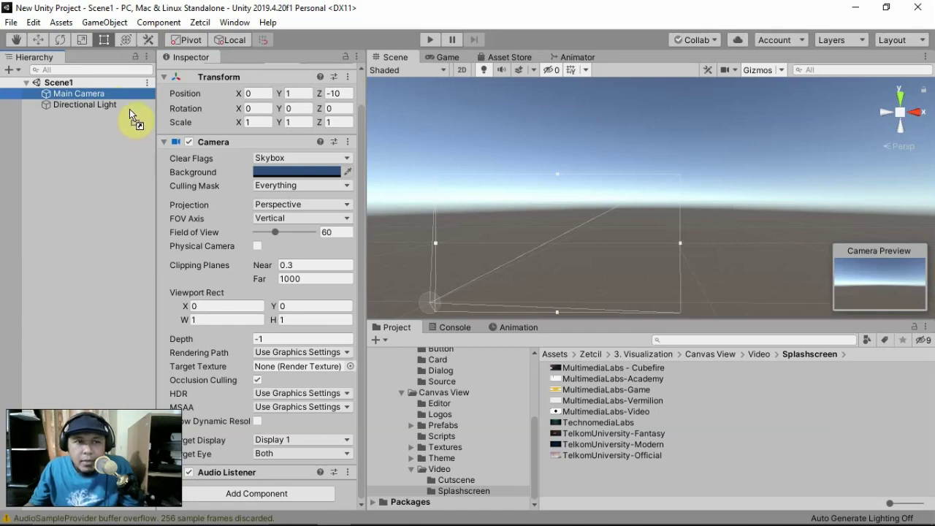
drag(129, 109, 130, 95)
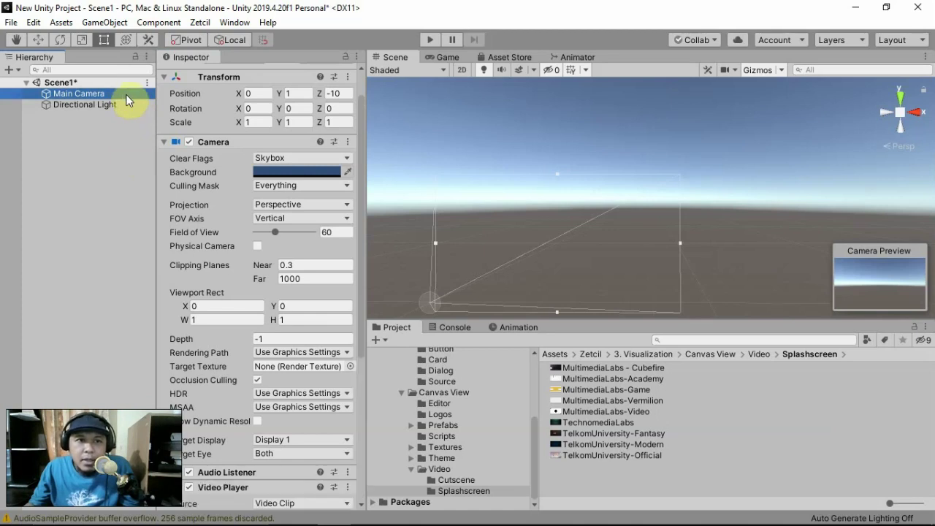
Review the Main Camera's Video Player settings, run the scene to test the splash video, and stop it.
scroll(260, 312, down, 5)
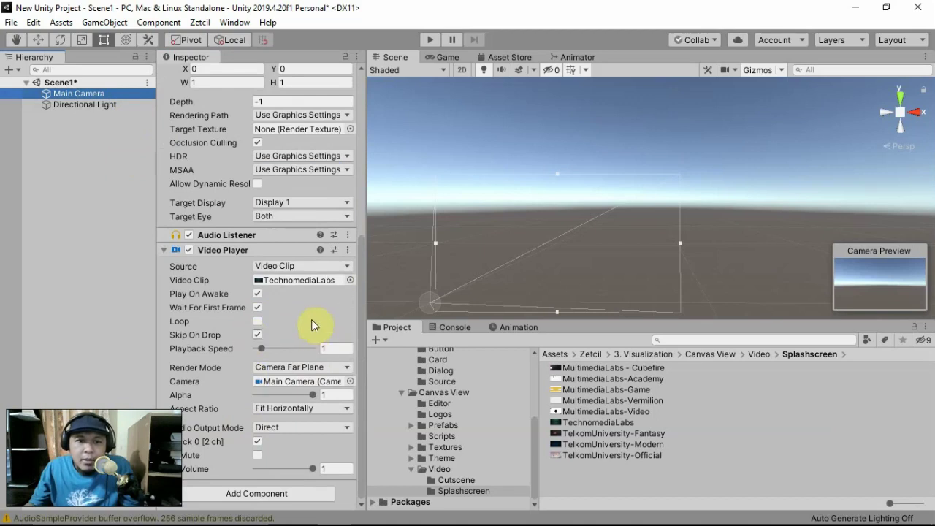
click(431, 38)
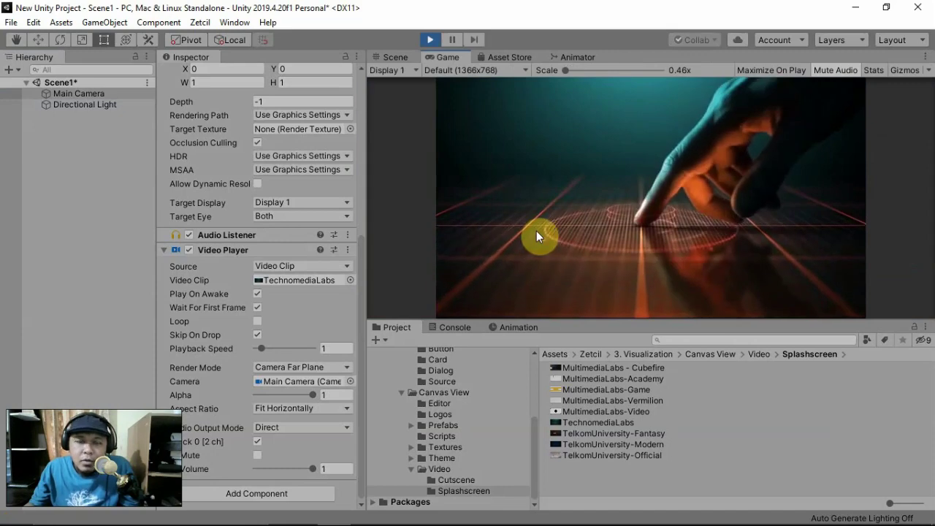
click(428, 38)
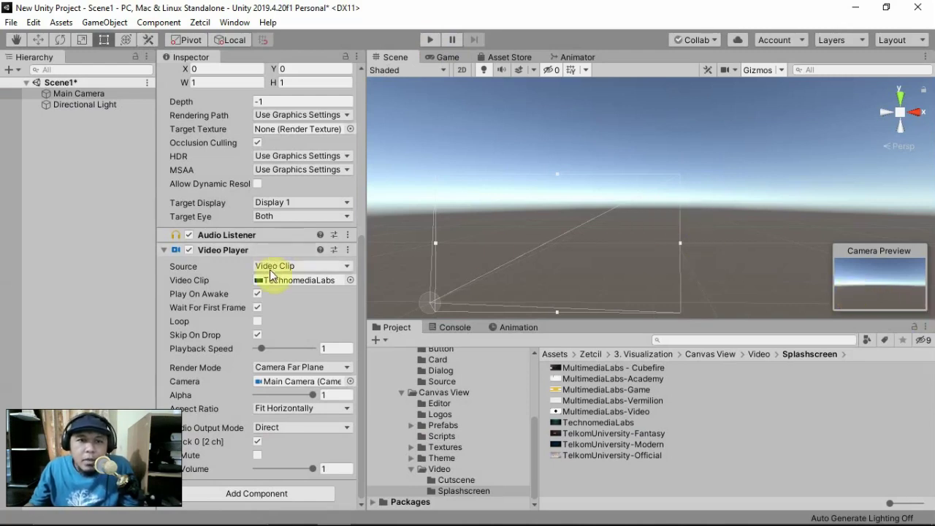
Set the Main Camera's Clear Flags to Solid Color with a black background, and test the splash video in a short run.
scroll(270, 273, up, 5)
mouse_move(270, 273)
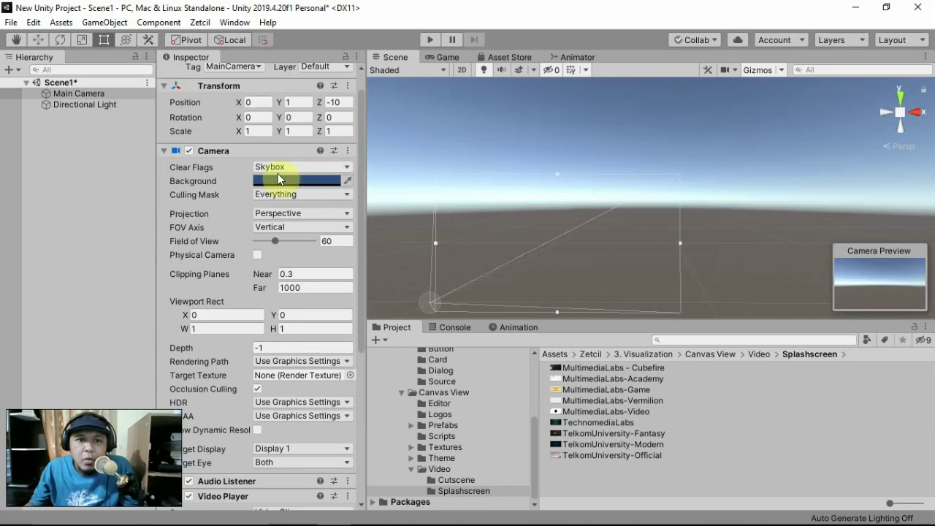
click(303, 166)
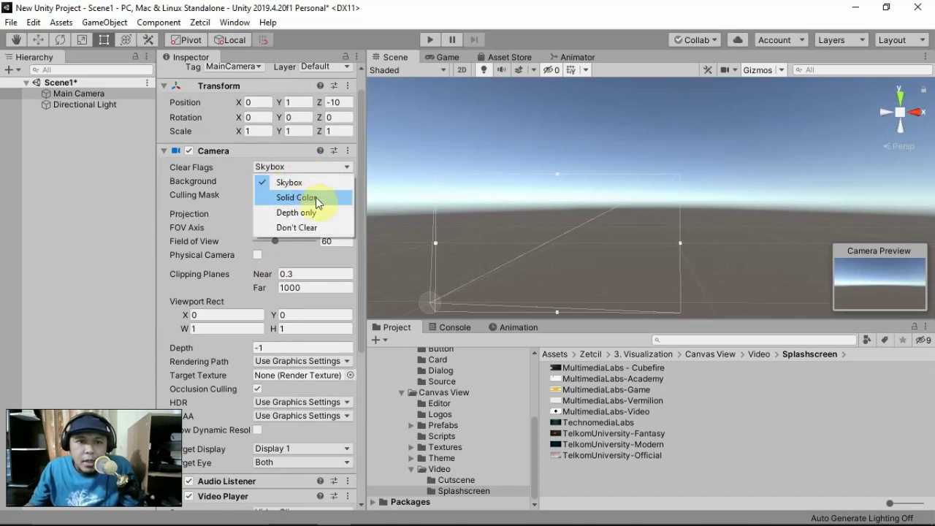
click(315, 197)
click(304, 182)
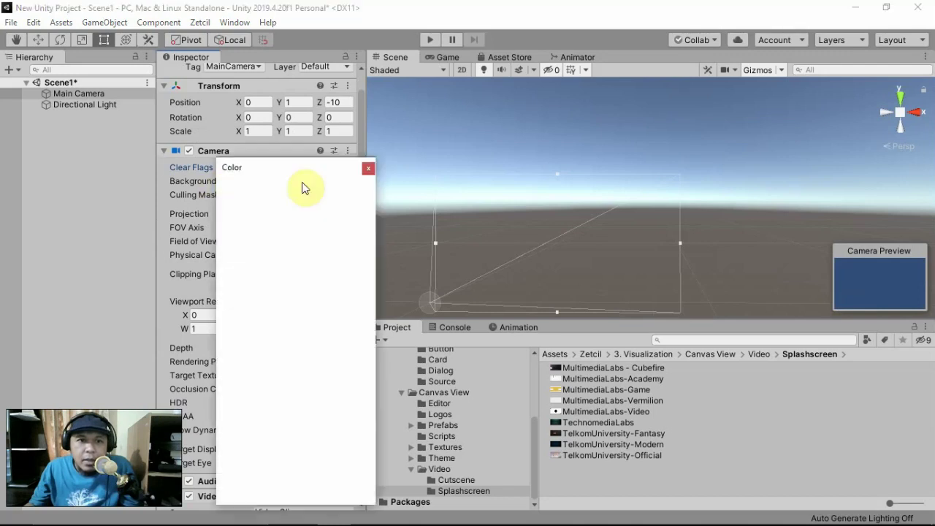
click(261, 319)
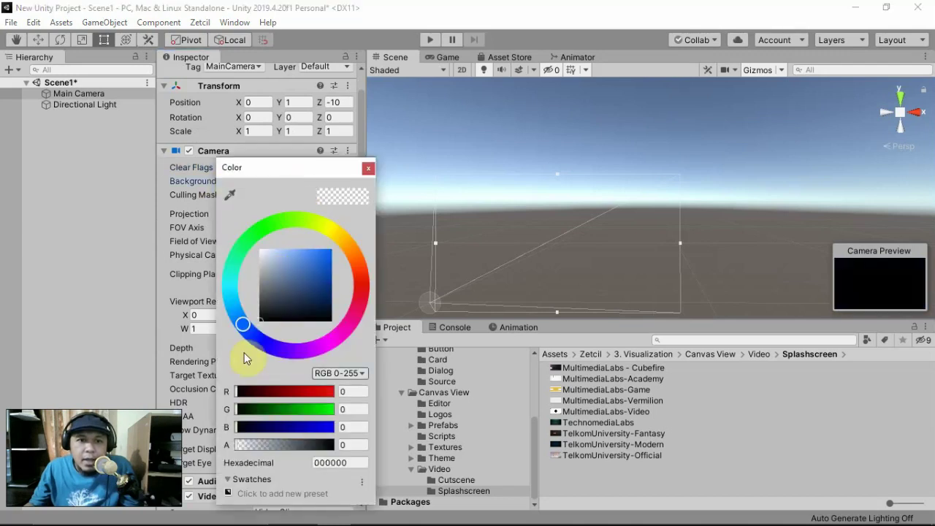
click(368, 171)
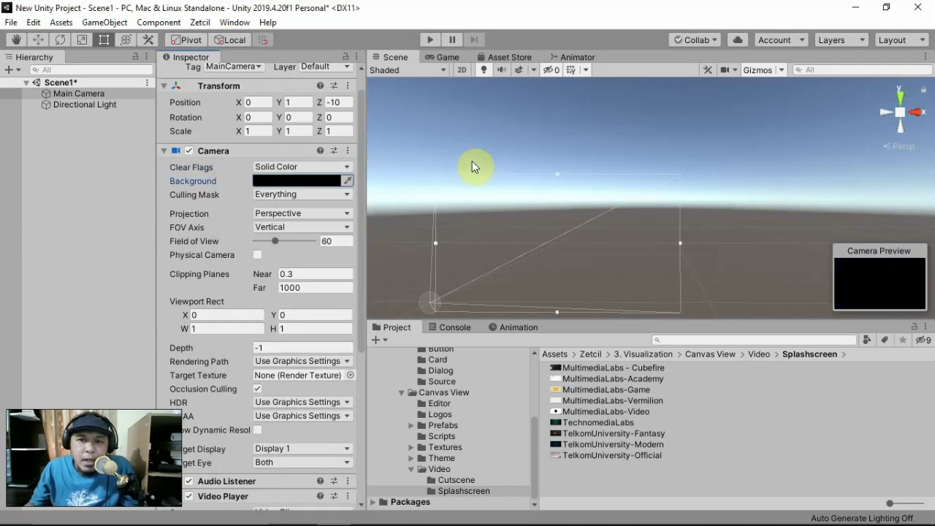
click(433, 40)
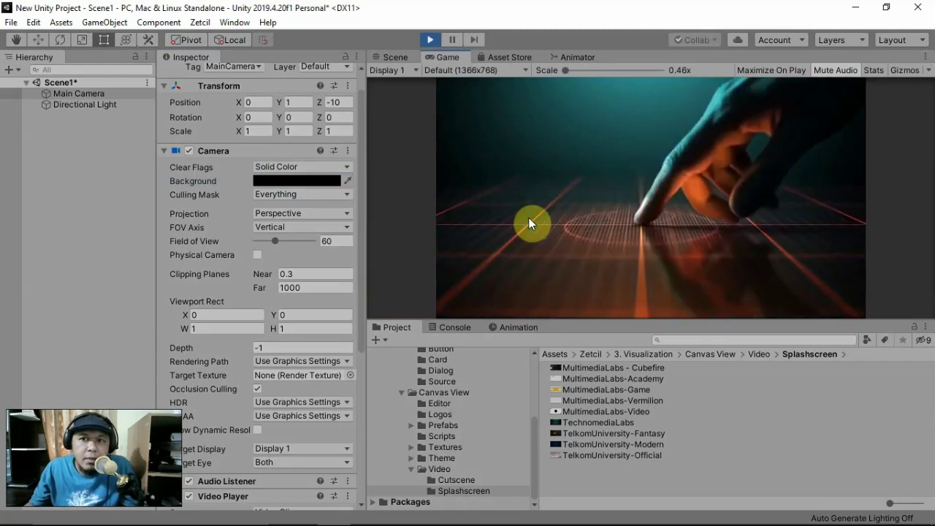
click(430, 40)
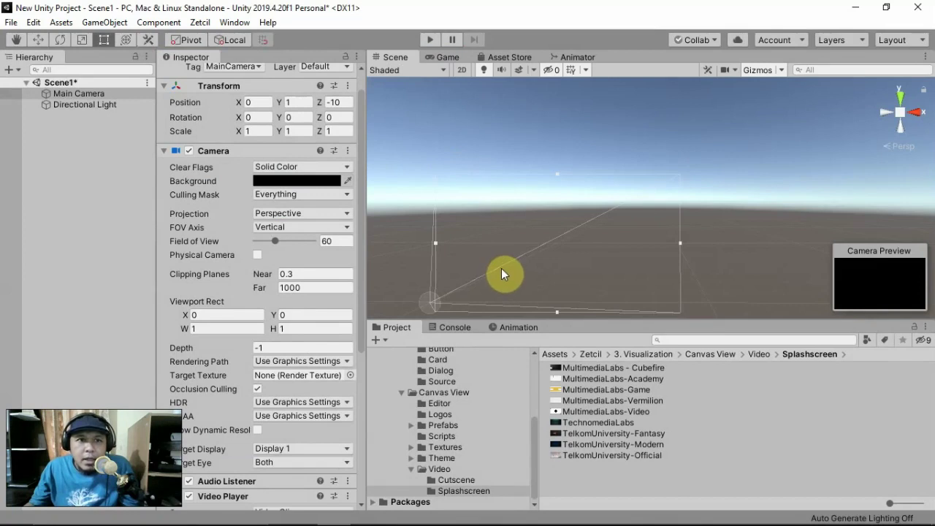
Add the Level.Controller prefab from the Flow Controller's Prefabs folder under 2. Activation to the Scene1 hierarchy.
click(708, 338)
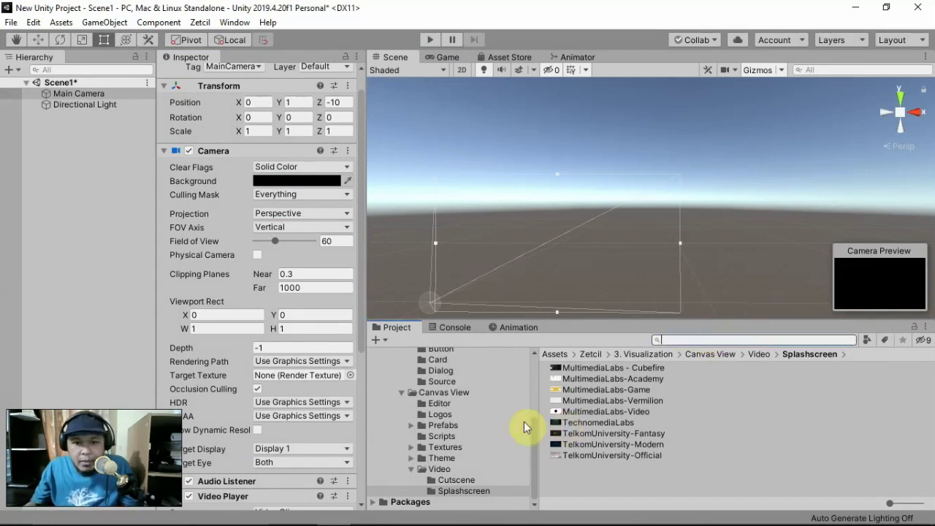
scroll(454, 424, up, 5)
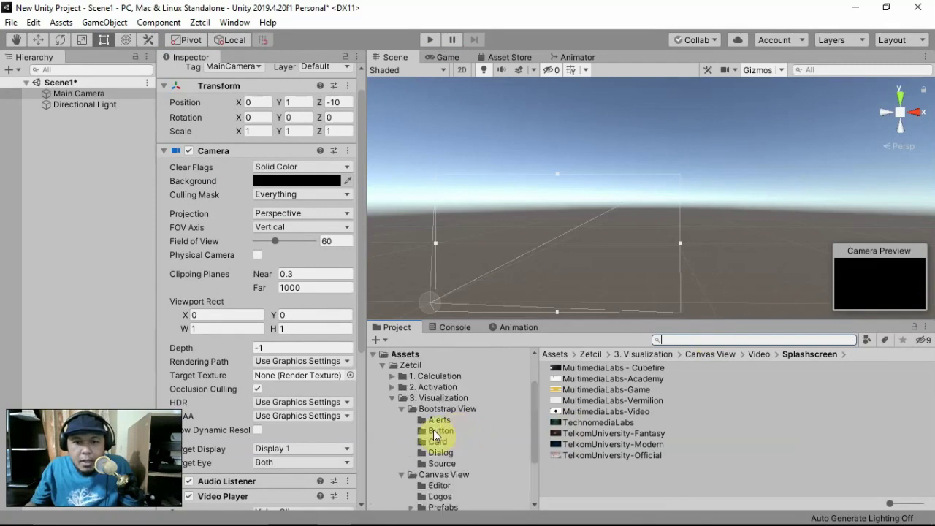
click(392, 387)
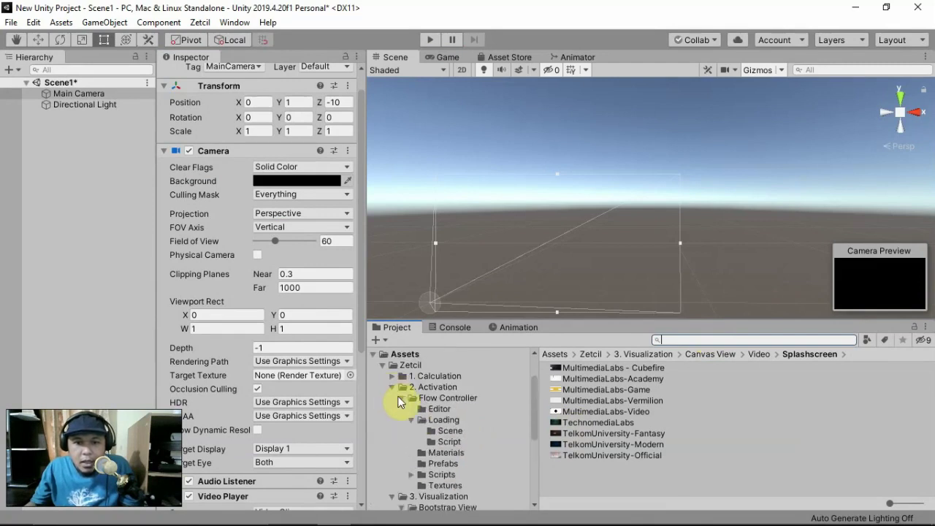
click(442, 464)
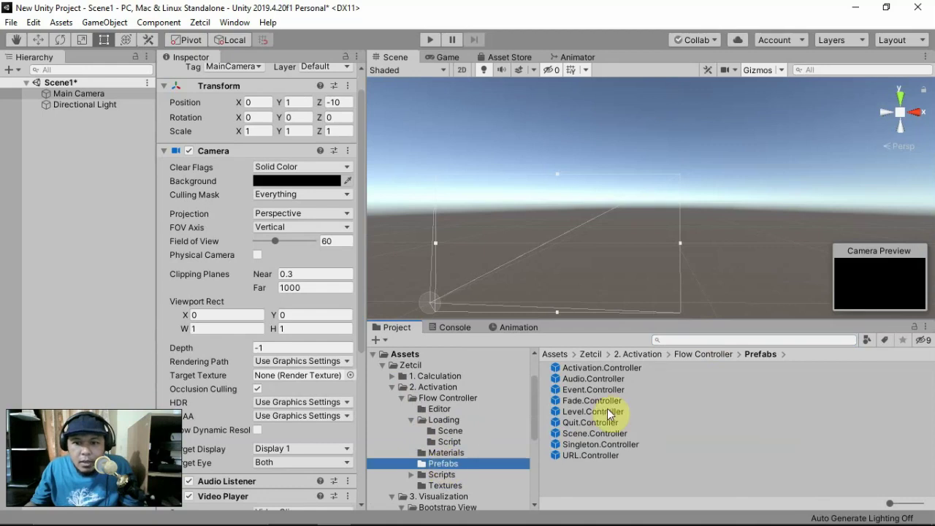
drag(600, 410, 77, 260)
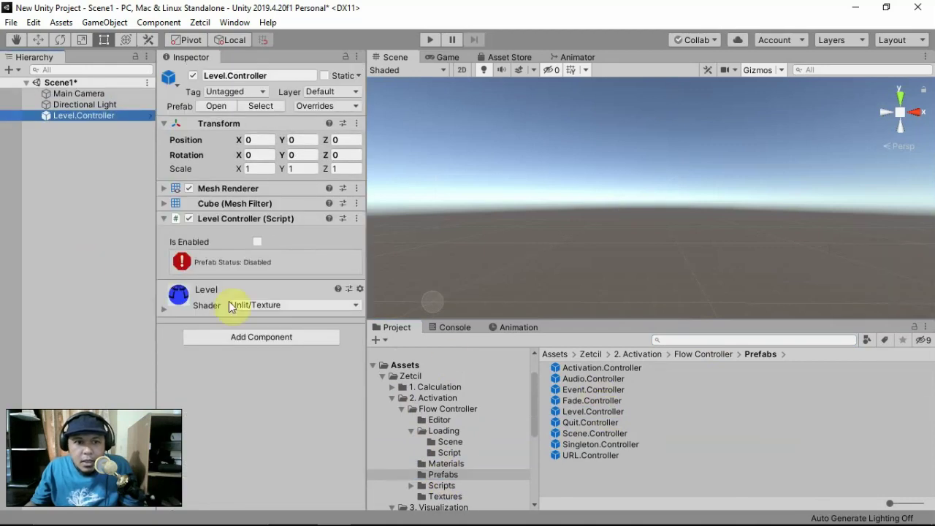
Enable the Level Controller script on Level.Controller and disable its Mesh Renderer.
click(257, 242)
click(197, 188)
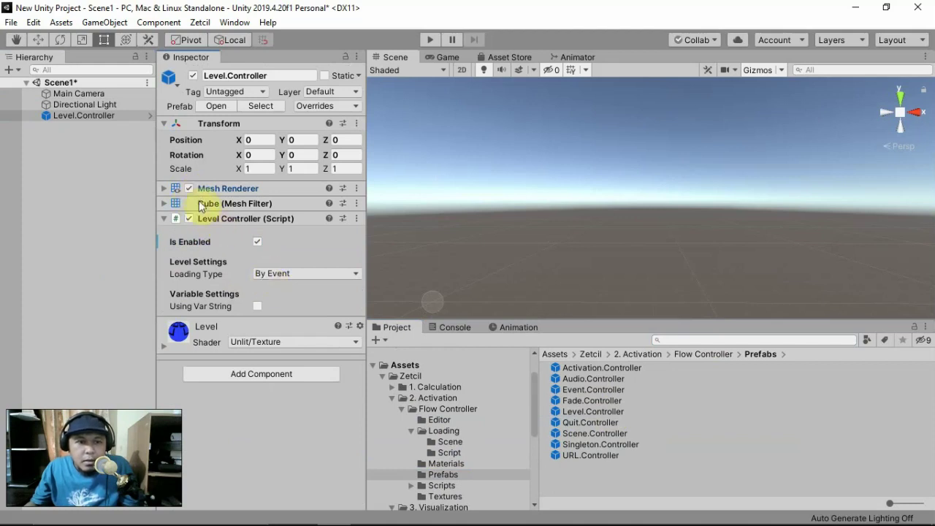
click(192, 189)
click(189, 189)
click(166, 188)
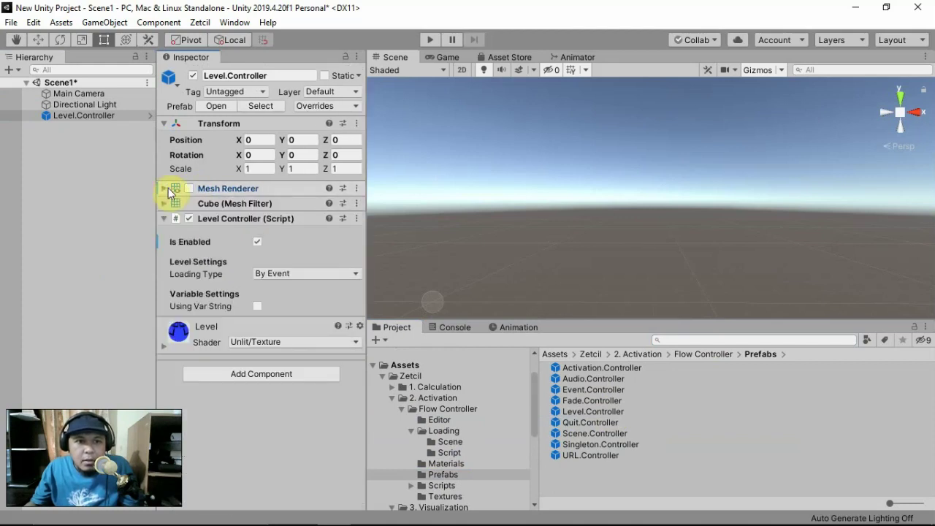
Set the Level Controller's Loading Type to By Delay.
click(280, 272)
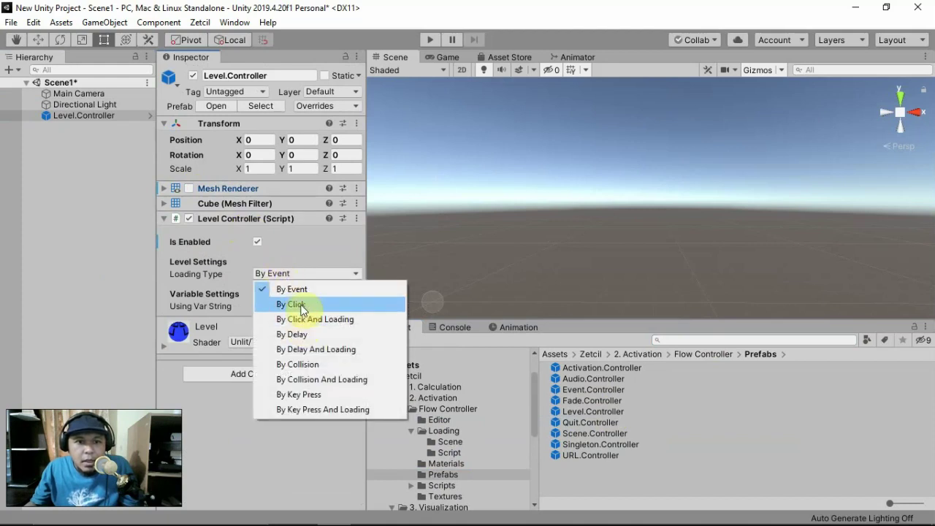
click(303, 305)
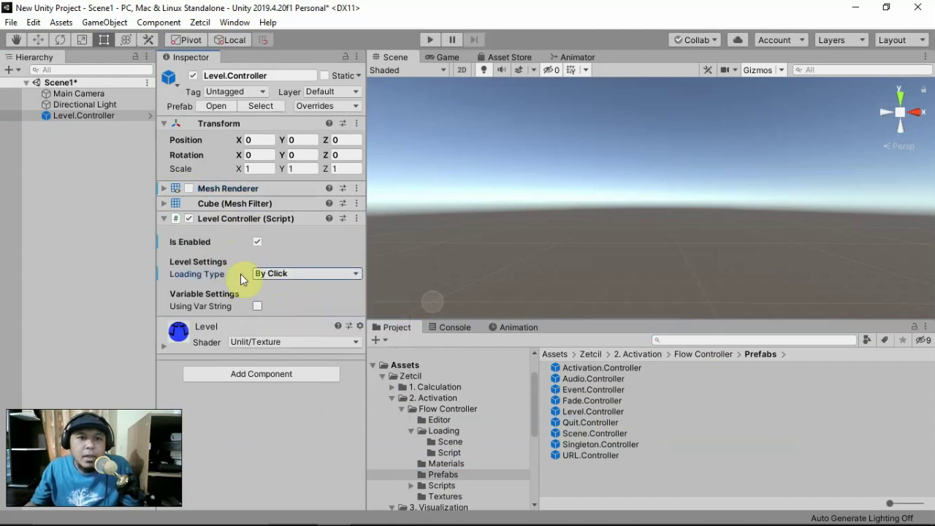
click(281, 273)
click(301, 333)
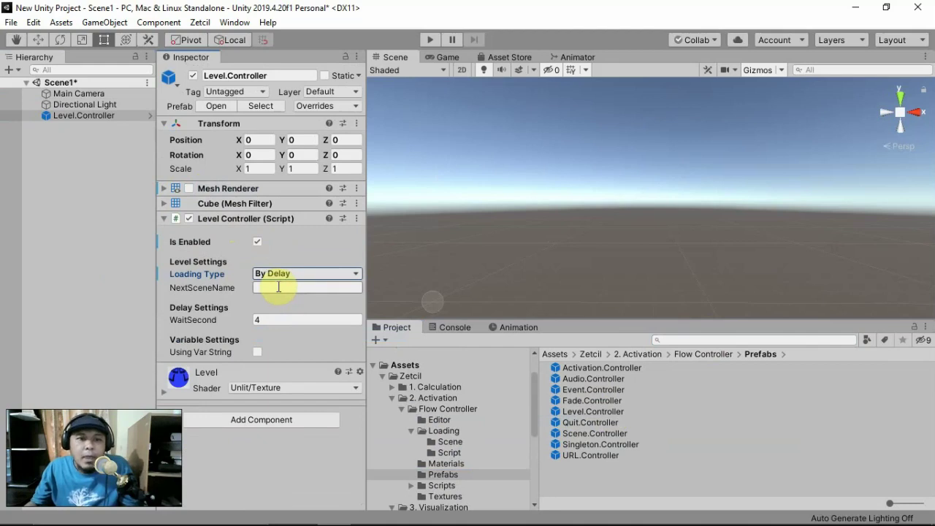
click(261, 321)
key(Return)
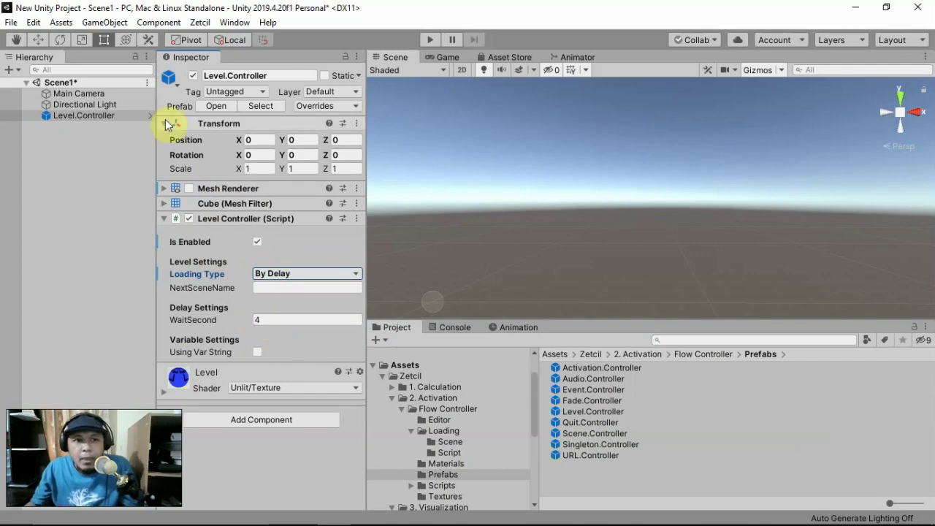
Check the Main Camera's Video Player, and set Level.Controller's WaitSecond to 10 and NextSceneName to Scene2.
click(78, 93)
scroll(303, 447, down, 6)
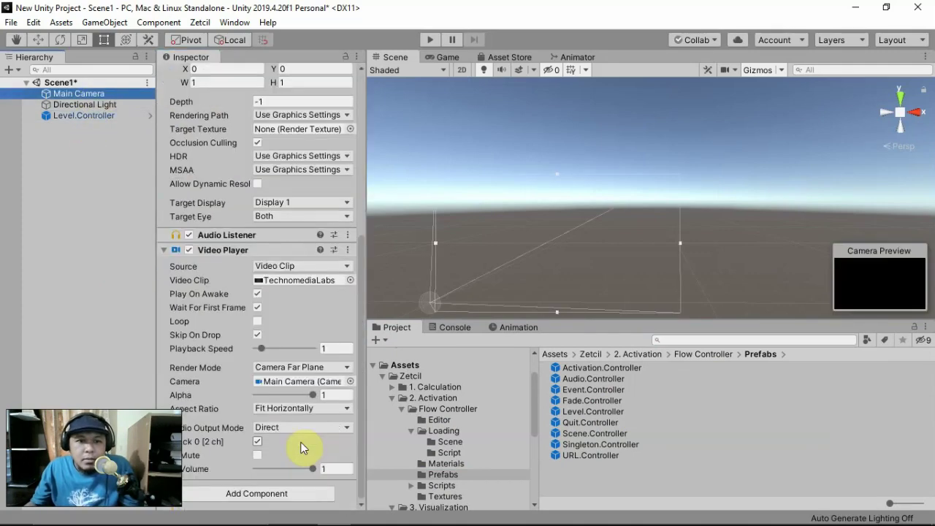
click(113, 116)
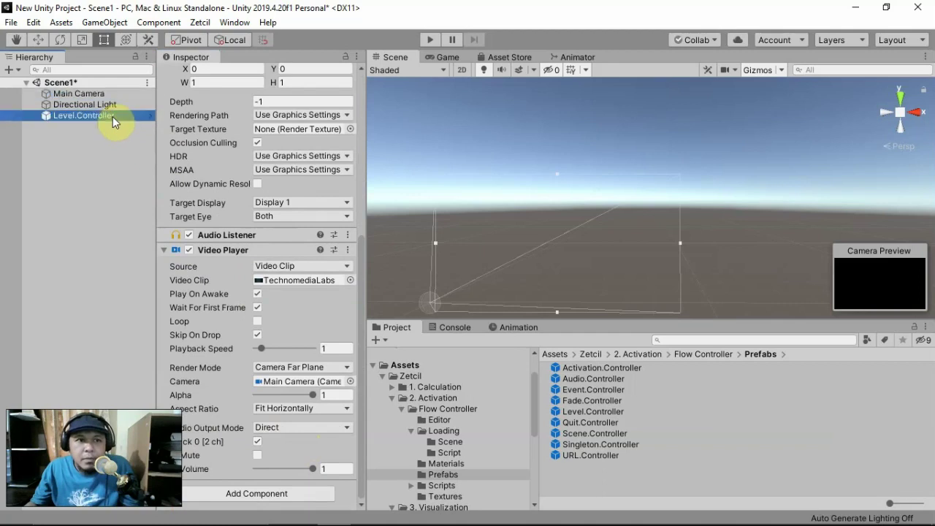
click(308, 314)
text(10)
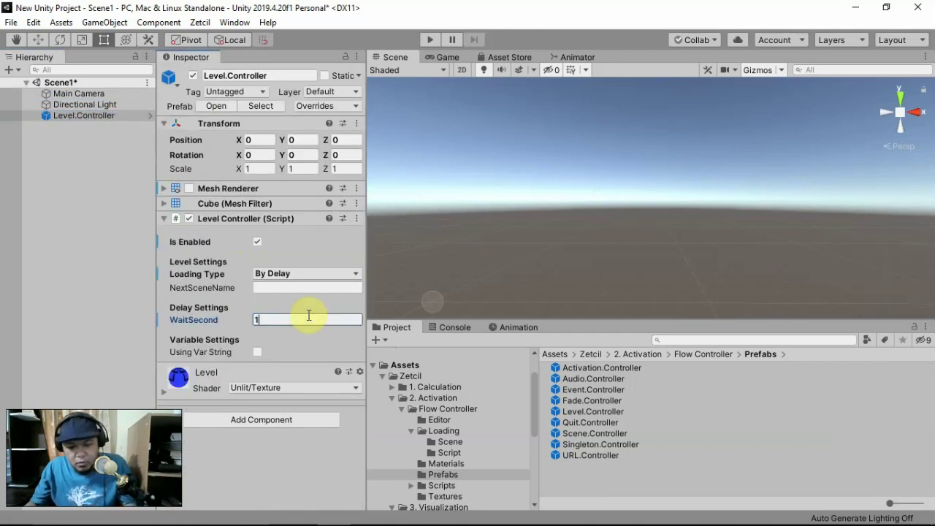
click(292, 287)
text(S)
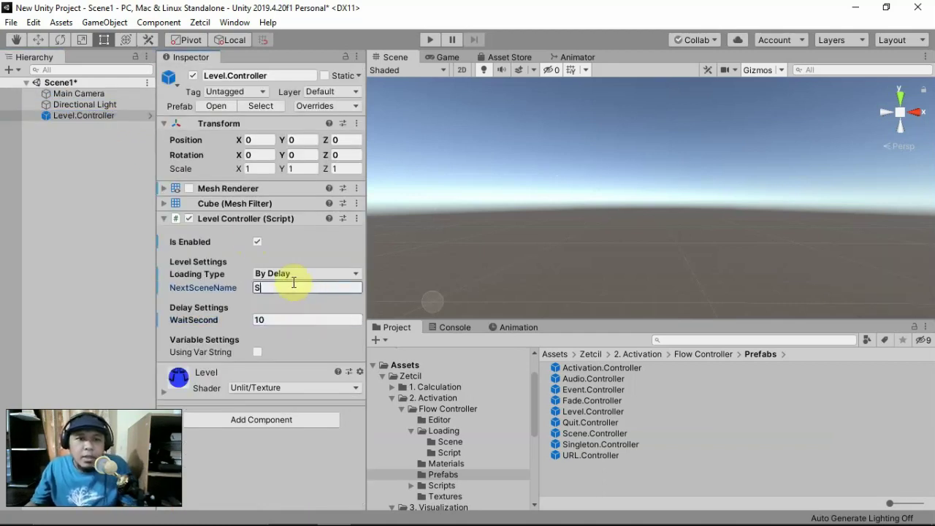
text(cene2)
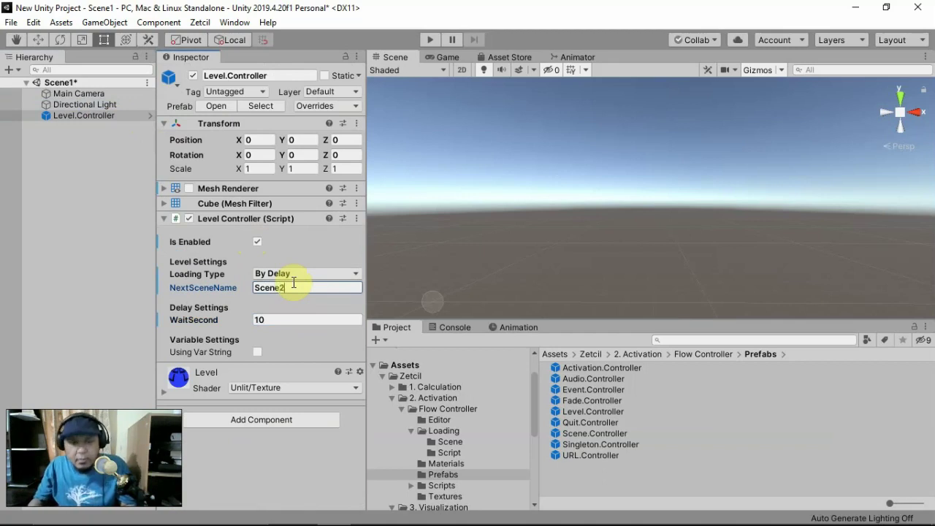
Check which scenes are included in the Build Settings, and close the dialog.
click(11, 22)
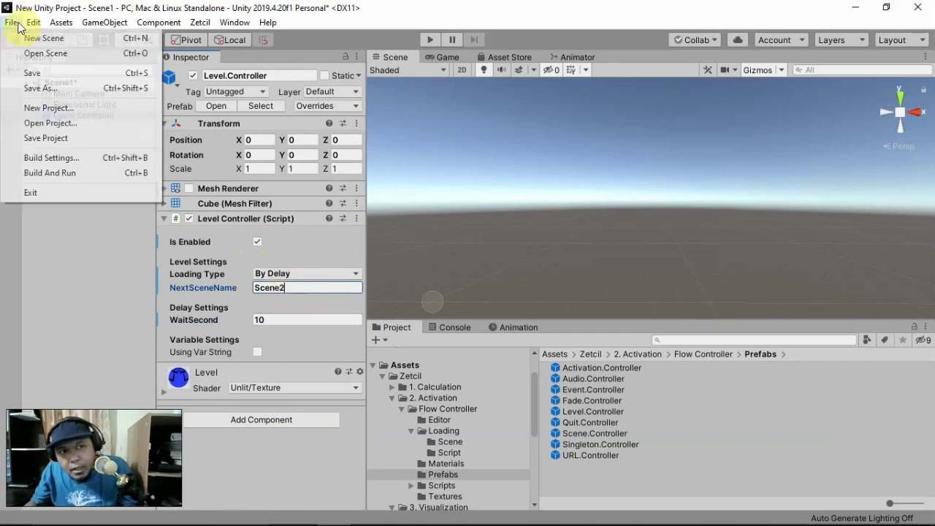
click(52, 156)
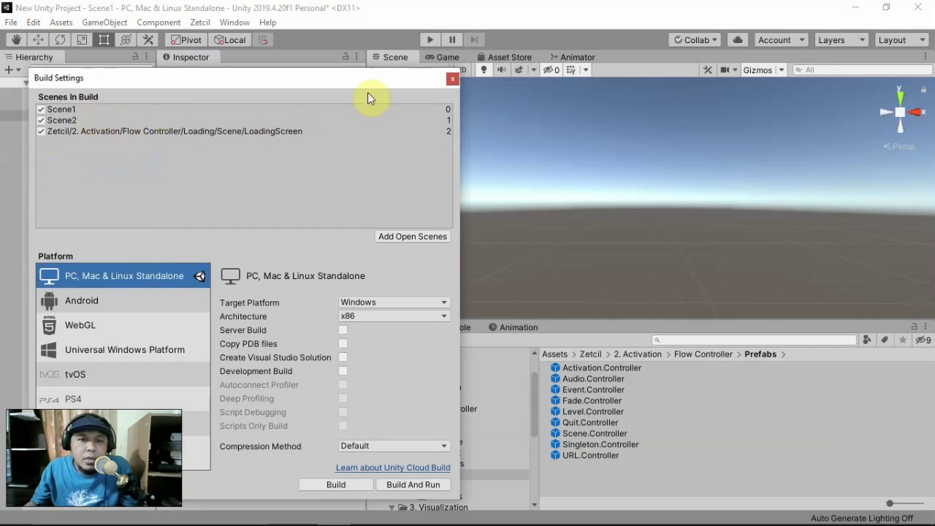
click(452, 78)
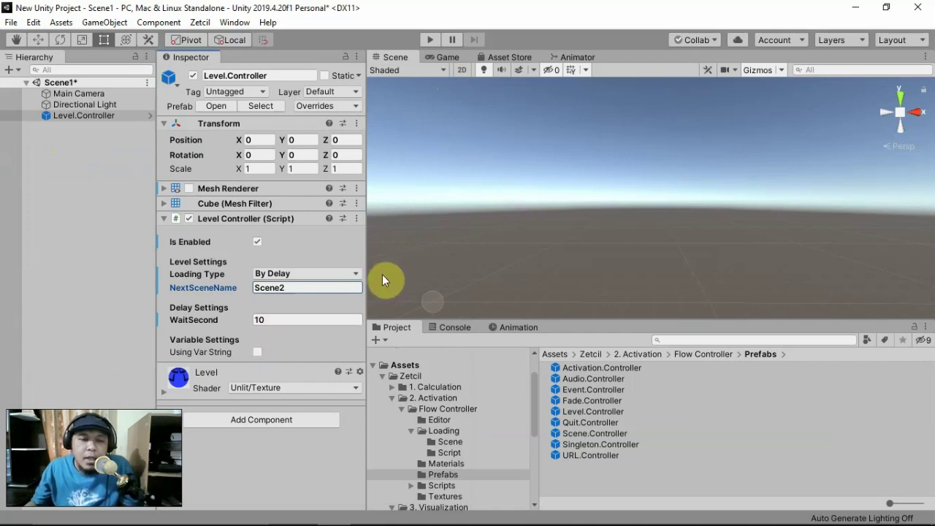
Run Scene1 to test the delayed change to Scene2, stop the run and save the scene.
click(429, 40)
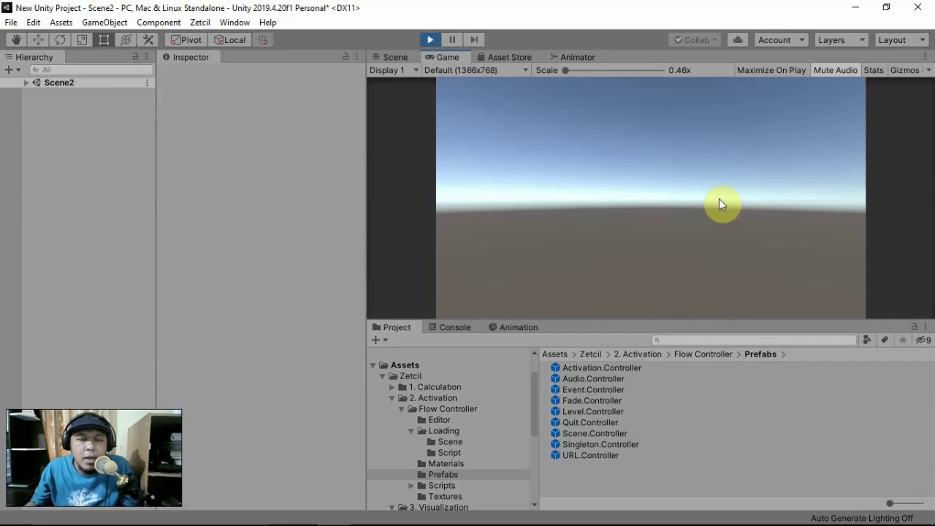
click(428, 41)
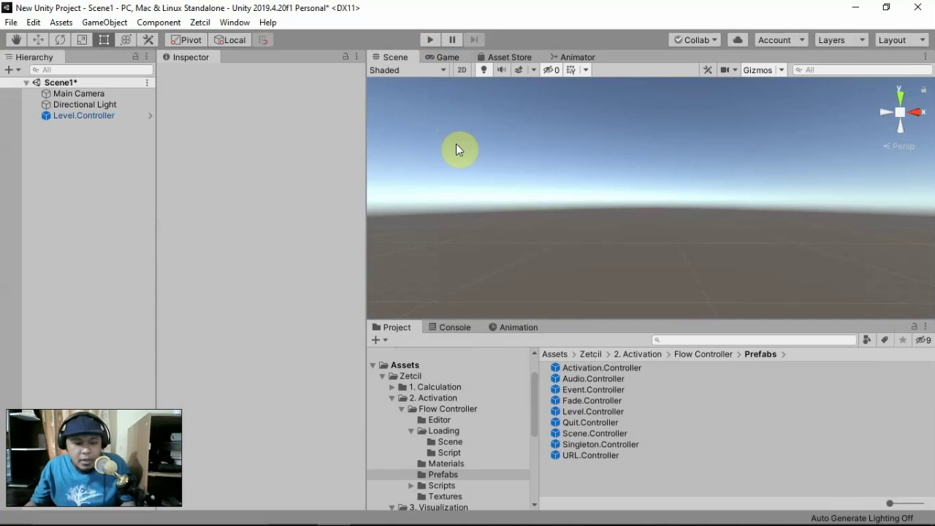
key(ctrl+s)
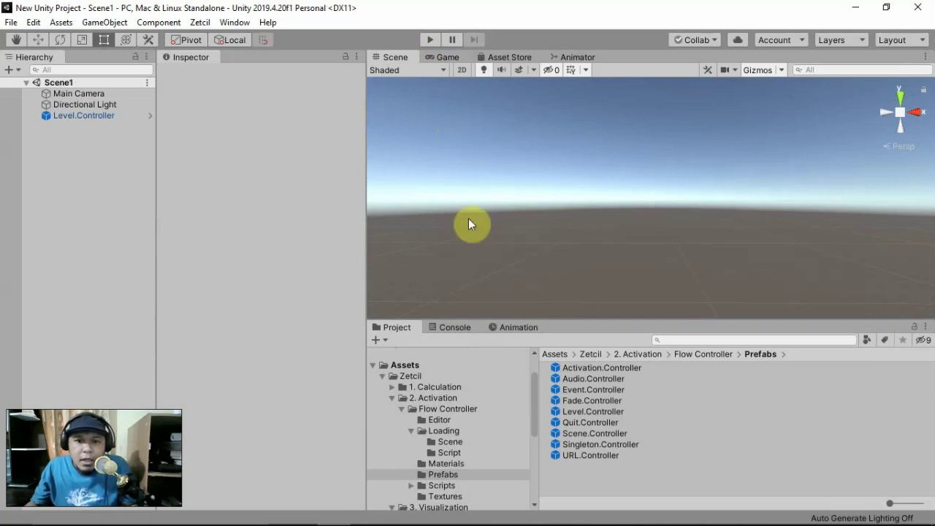
Open Scene2 from the Assets folder and slightly enlarge the Scene view.
click(419, 376)
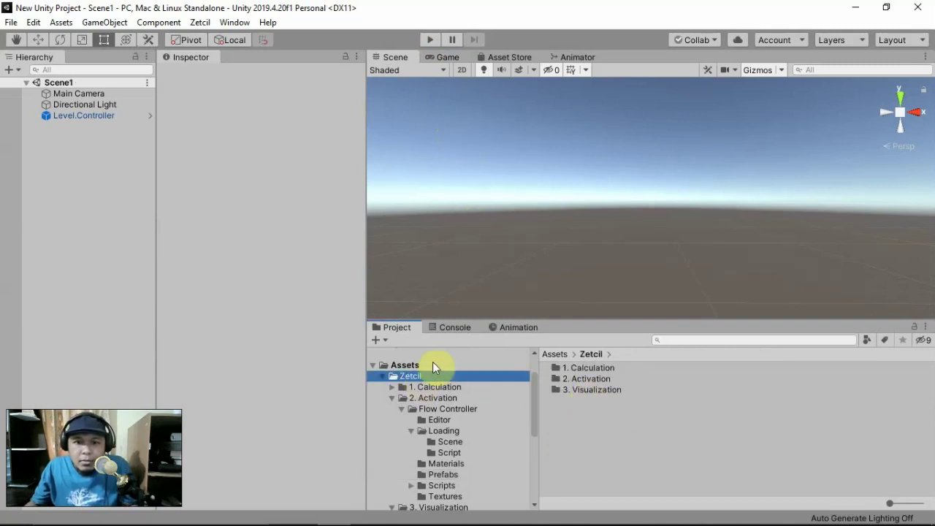
click(427, 366)
double_click(567, 395)
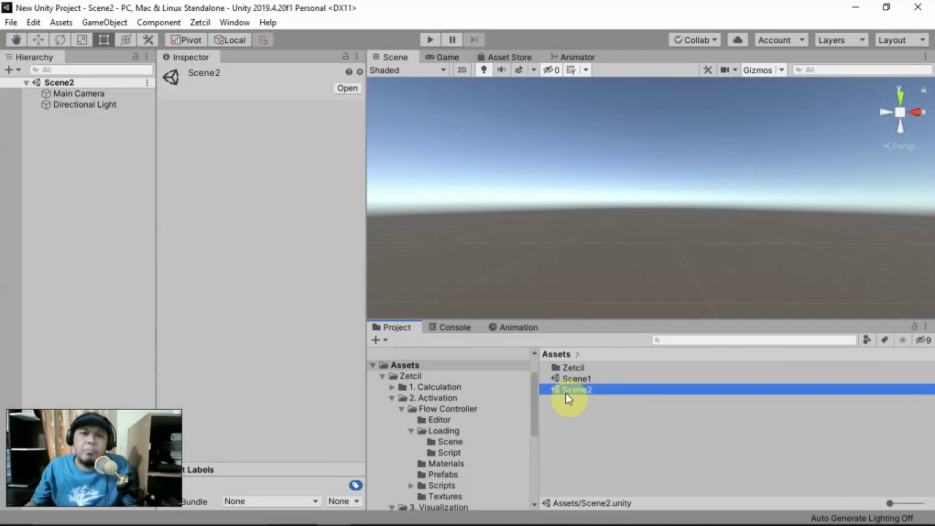
drag(575, 317, 574, 323)
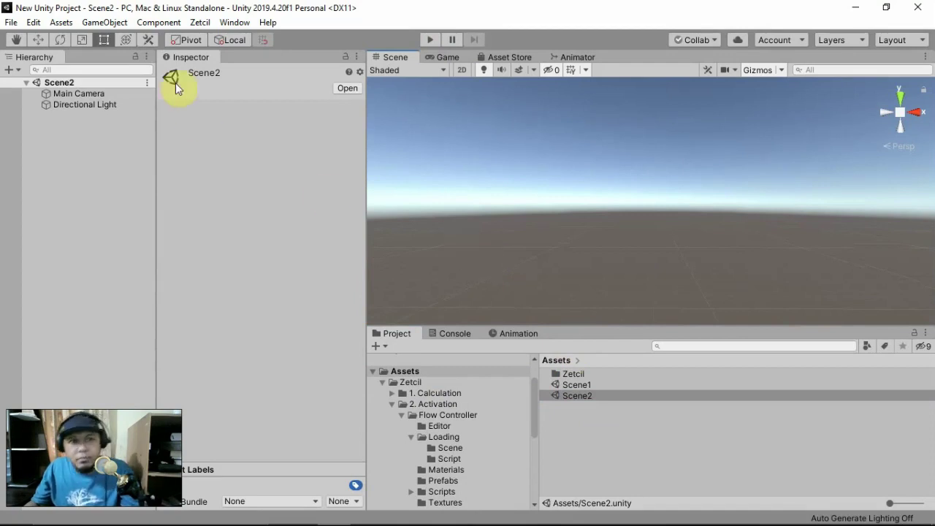
Add a UI Canvas to Scene2.
click(105, 23)
mouse_move(129, 157)
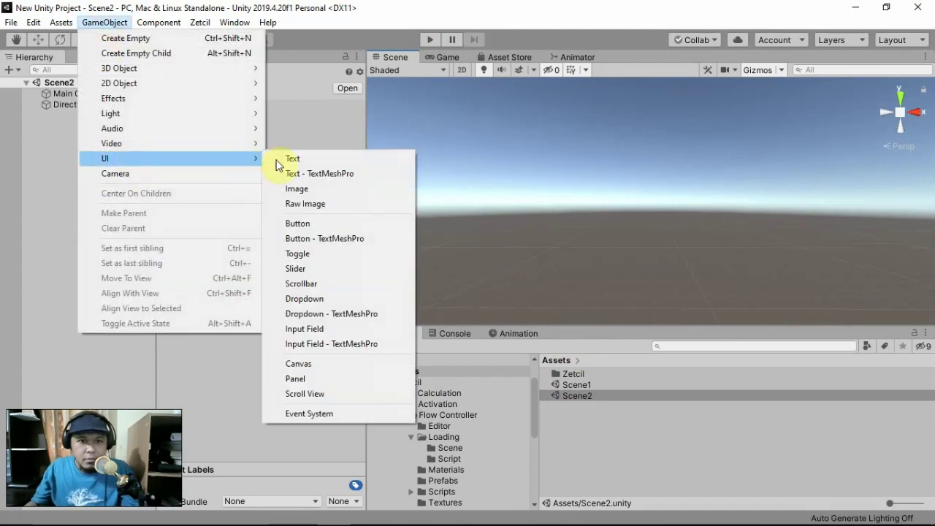
click(349, 363)
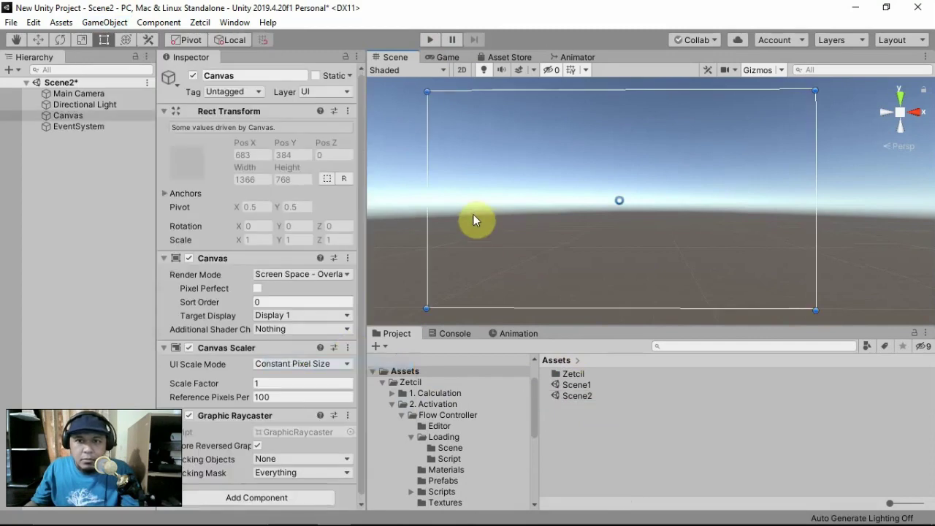
Set the Canvas Scaler to Scale With Screen Size with a 1366 x 768 reference resolution and a match value of 0.5.
scroll(323, 303, down, 1)
click(329, 357)
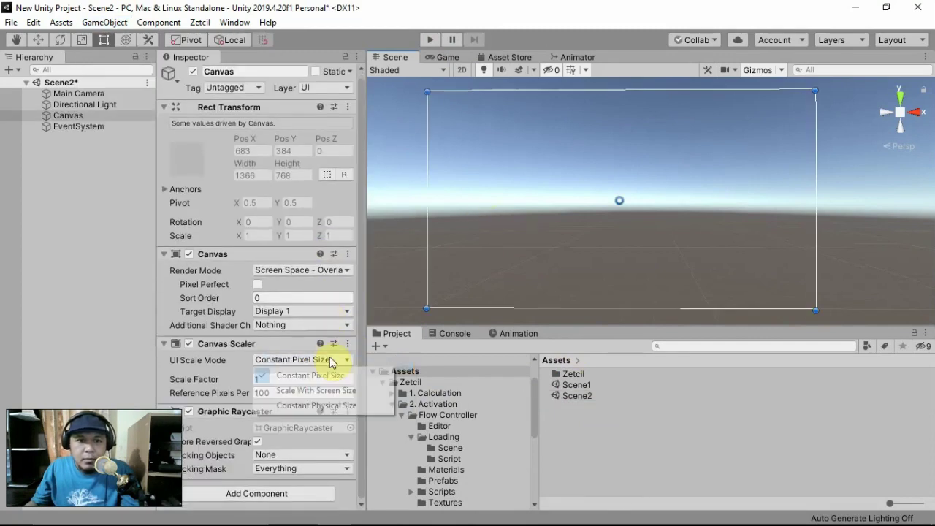
click(322, 387)
click(229, 390)
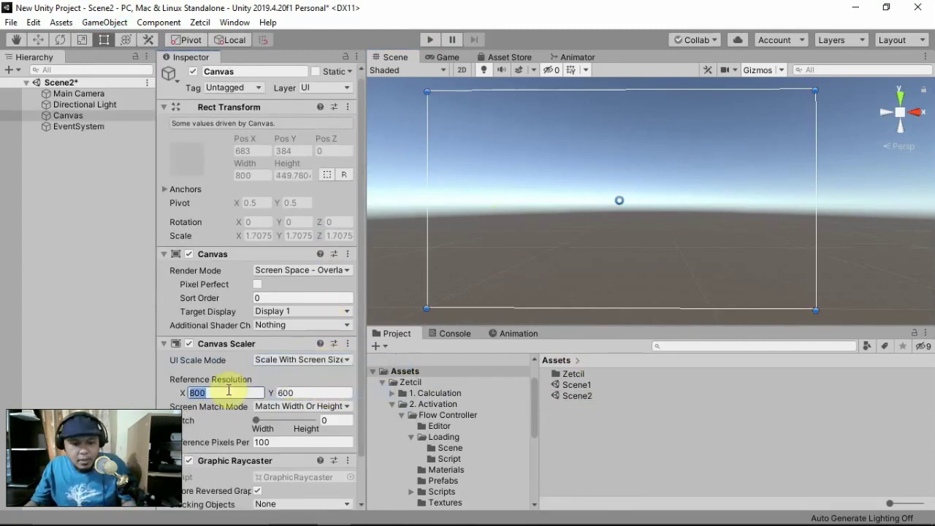
text(1366)
click(293, 392)
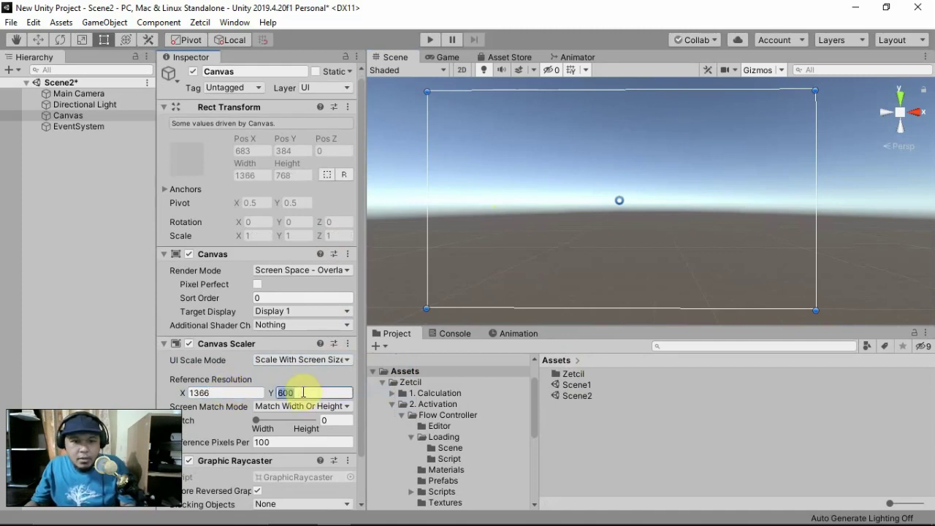
text(768)
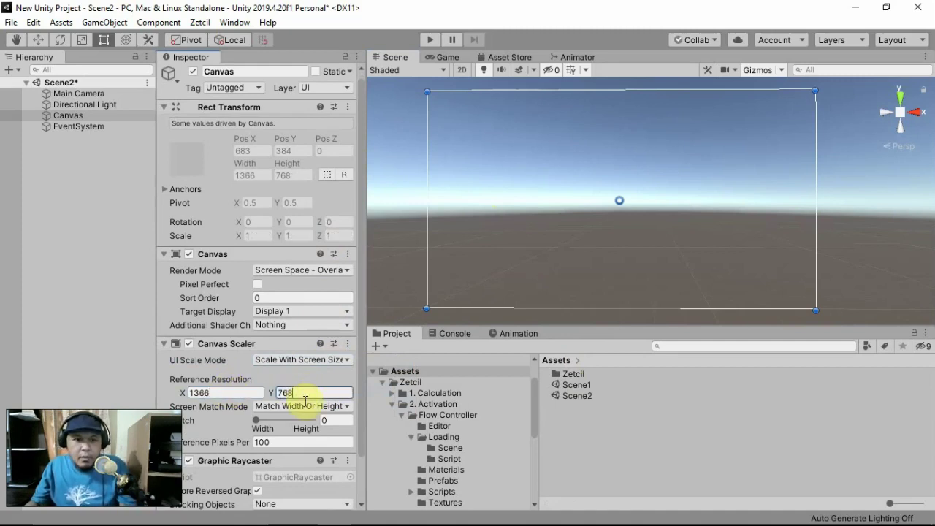
click(337, 420)
text(0)
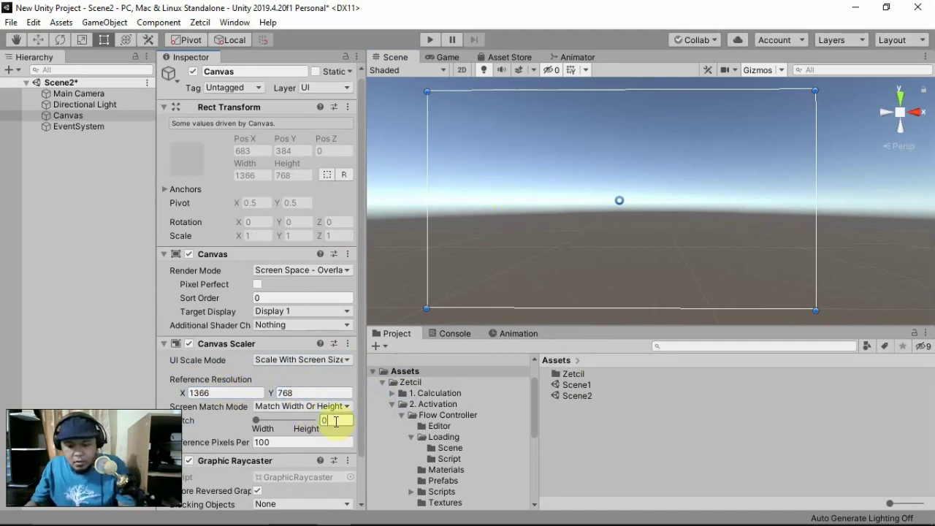
text(.5)
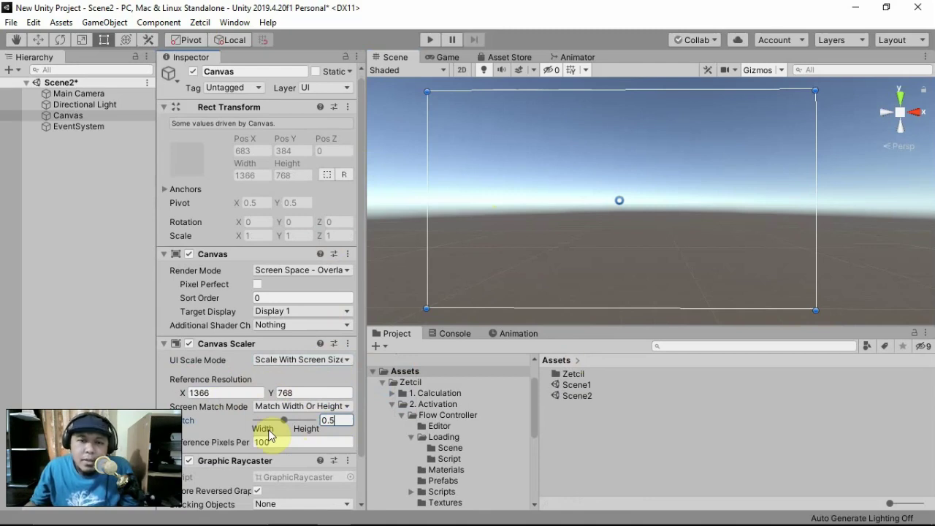
click(222, 393)
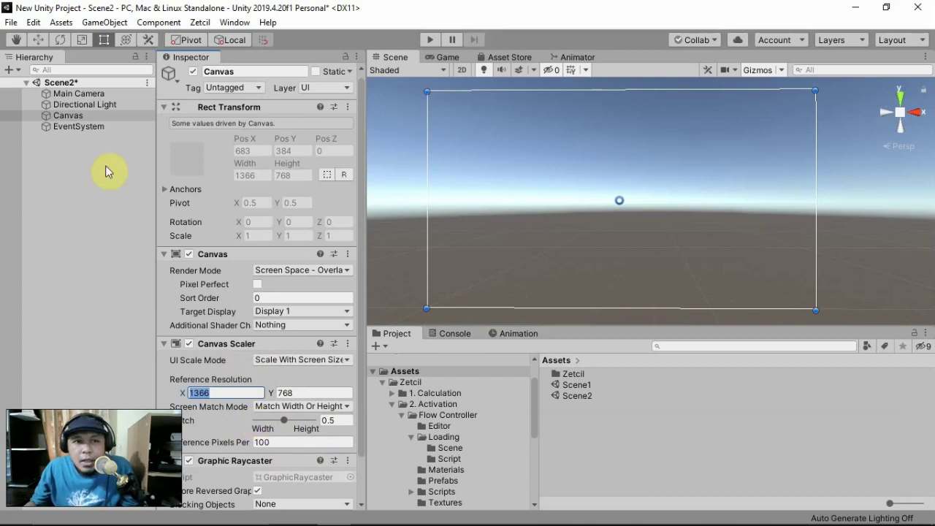
Delete the Canvas and EventSystem objects from Scene2.
click(105, 121)
shift+click(106, 127)
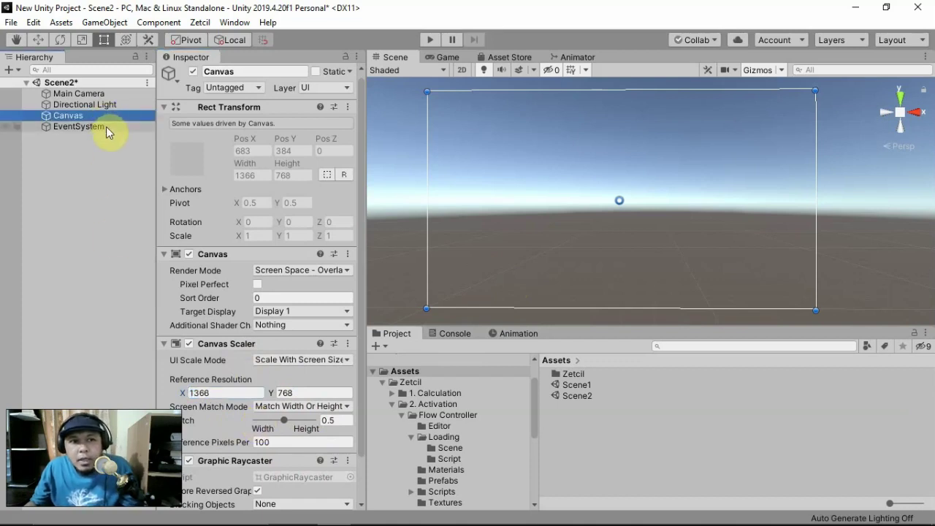
key(Delete)
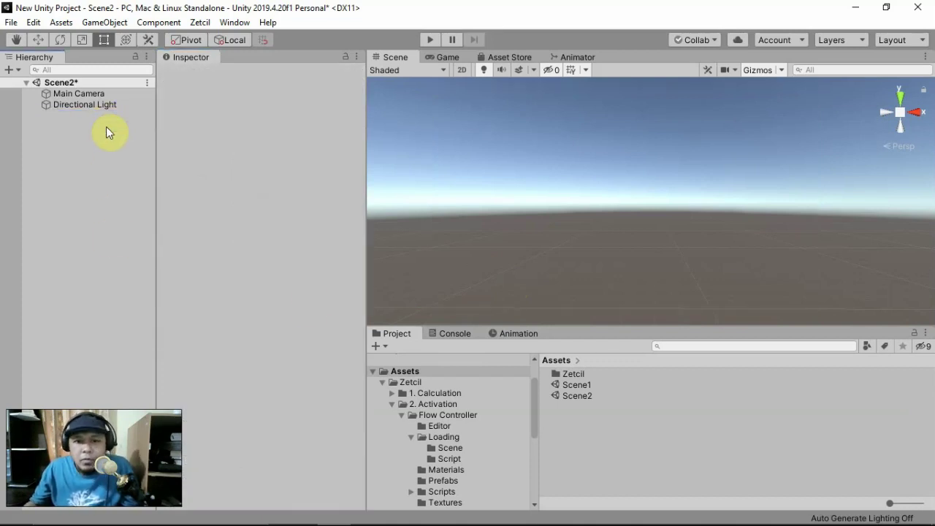
Place the Canvas.View prefab from the Canvas View Prefabs folder in Scene2 and check its reference resolution and match settings.
scroll(459, 456, down, 10)
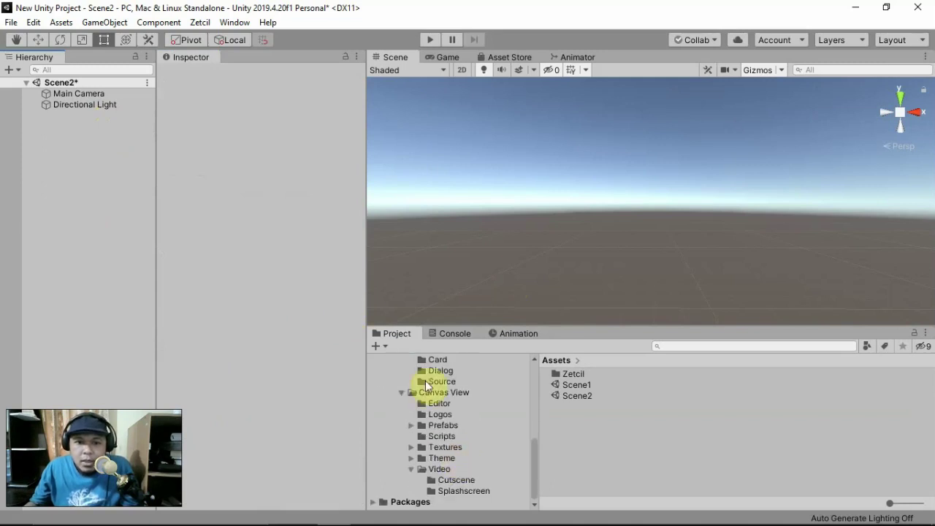
click(444, 425)
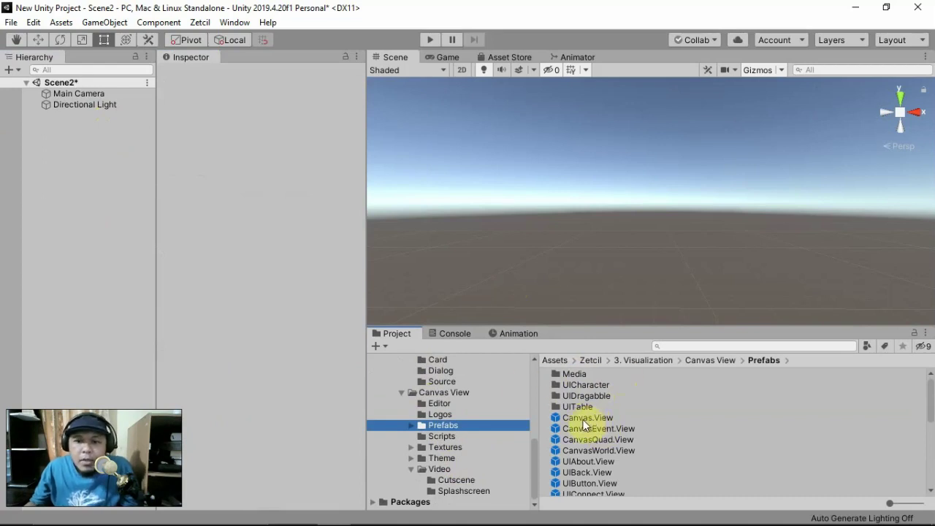
drag(590, 423, 610, 235)
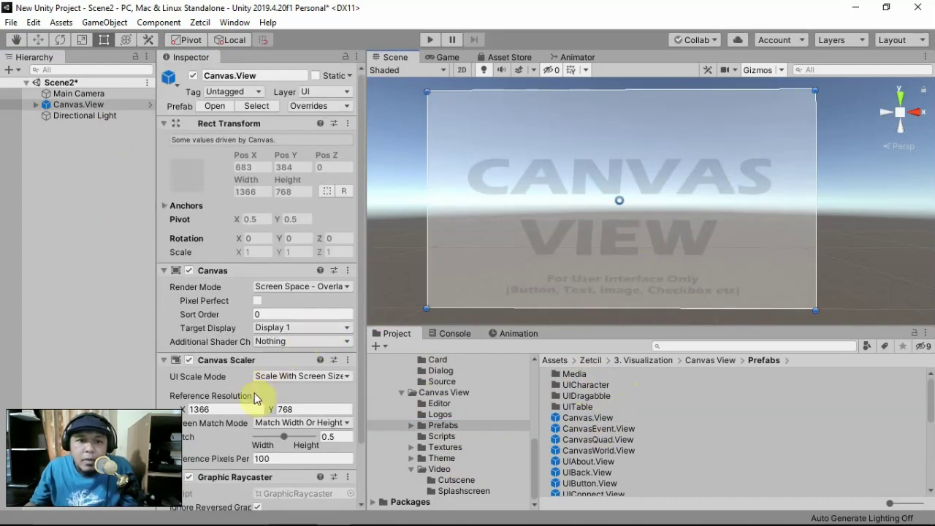
click(231, 410)
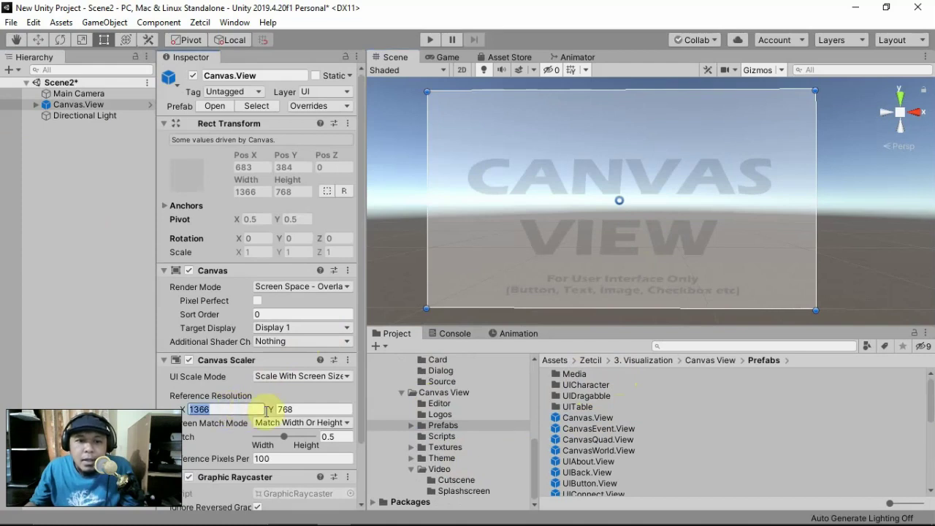
click(310, 410)
click(338, 436)
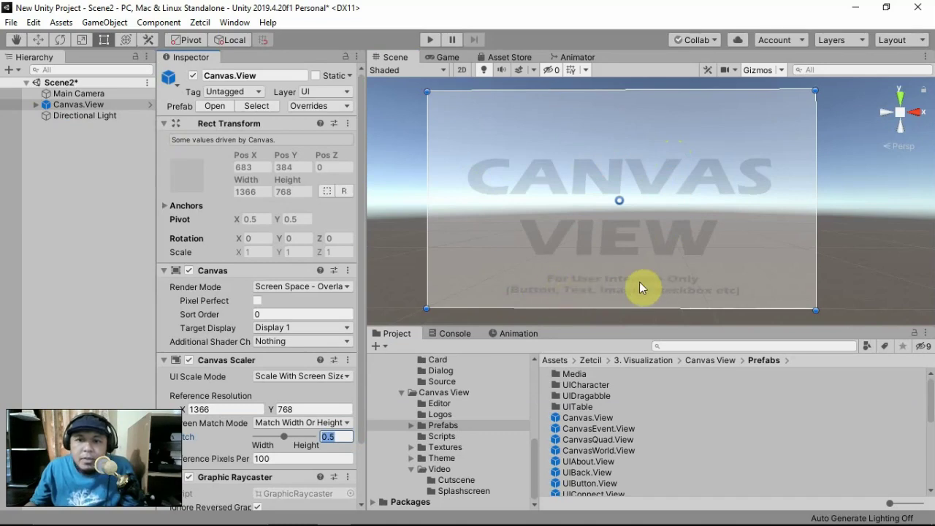
Deactivate the CanvasImage object inside Canvas.View.
click(36, 105)
click(74, 126)
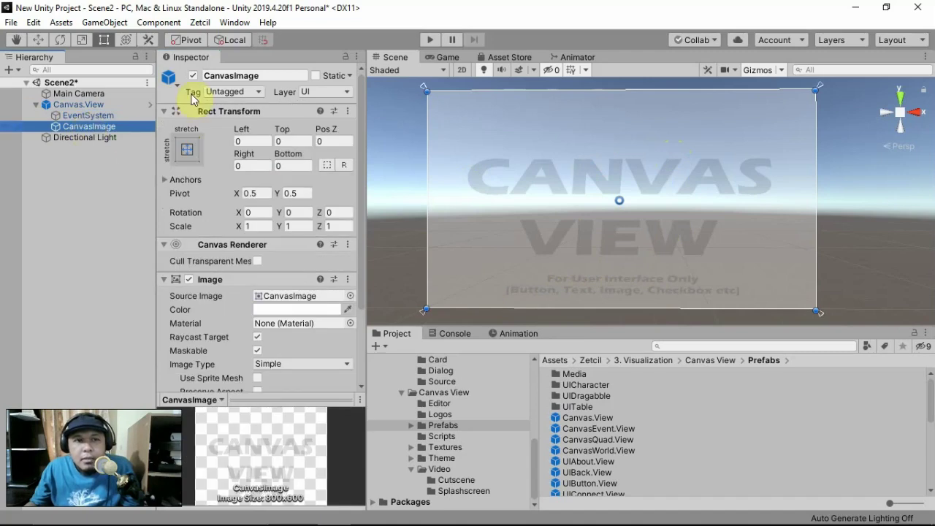
click(193, 76)
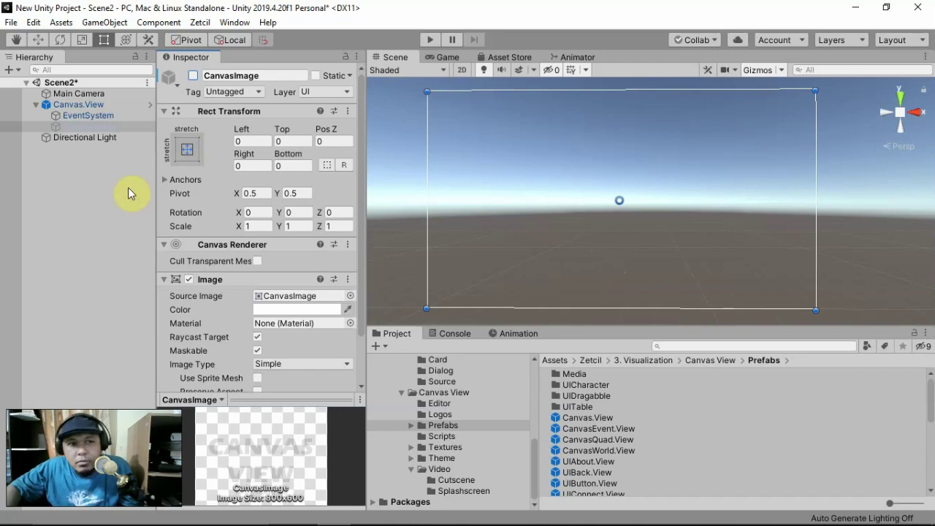
Add a UI Button to Canvas.View and set its label text to X.
click(97, 105)
right_click(98, 105)
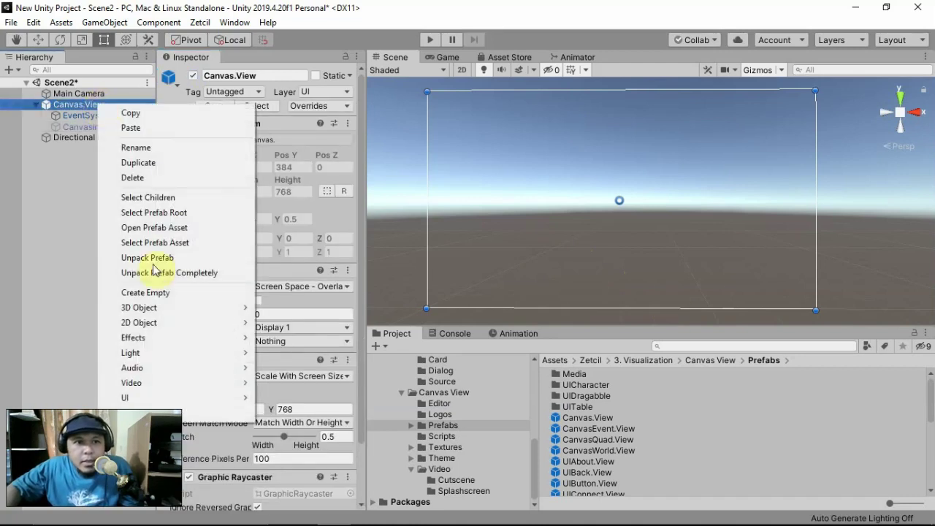
mouse_move(186, 398)
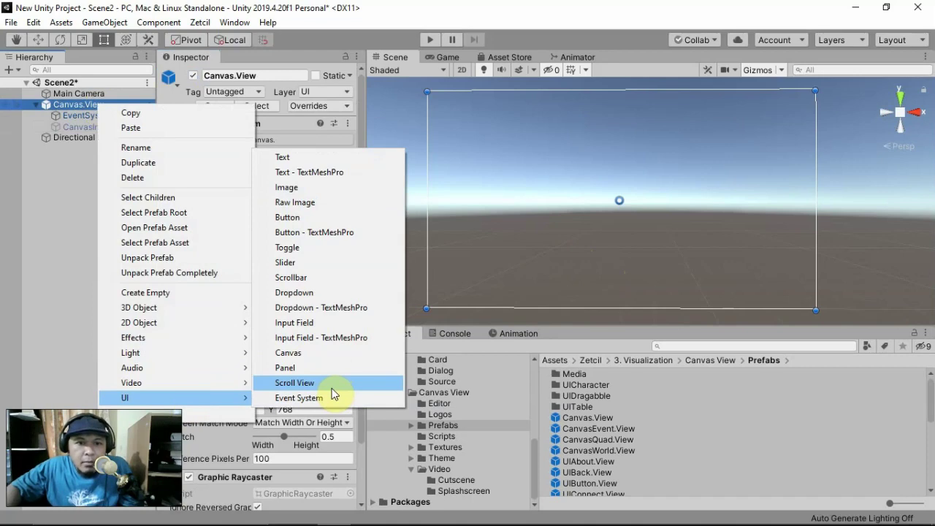
click(331, 218)
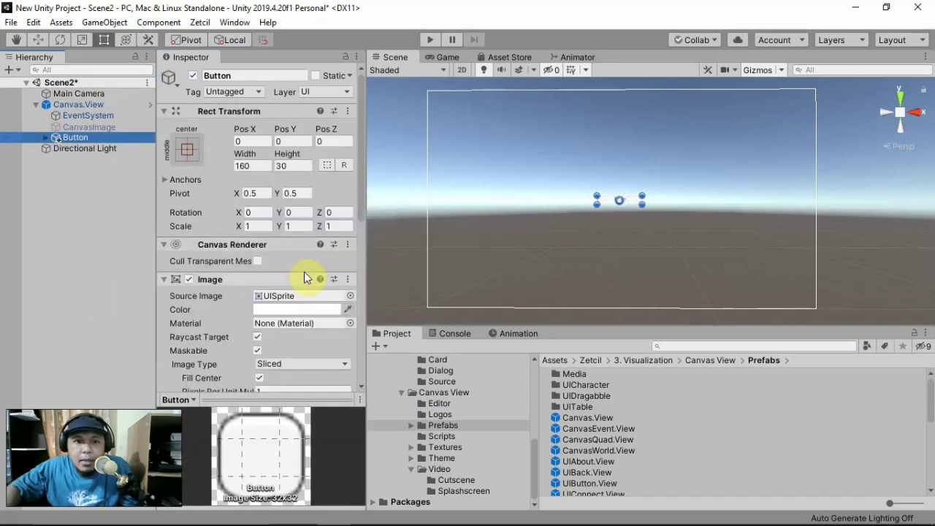
click(45, 138)
click(81, 149)
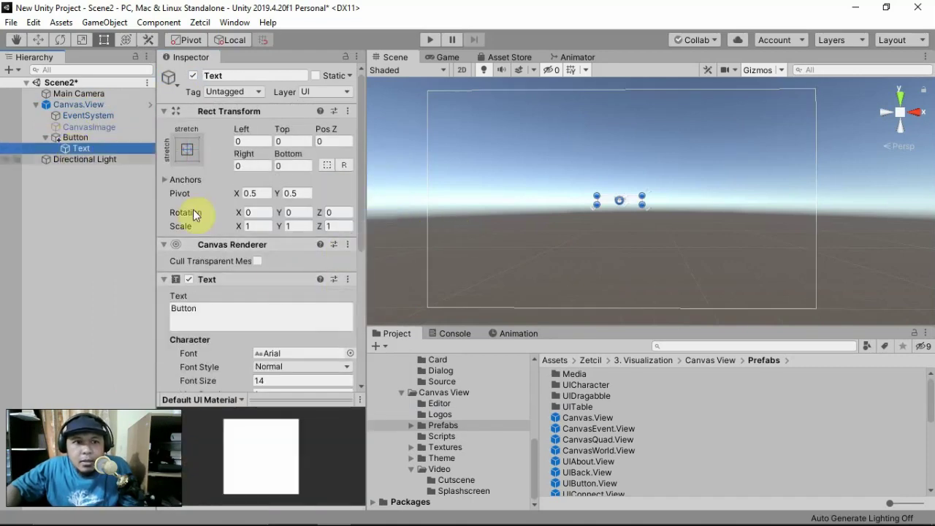
click(270, 314)
text(X)
Set the button's image color to red.
click(103, 138)
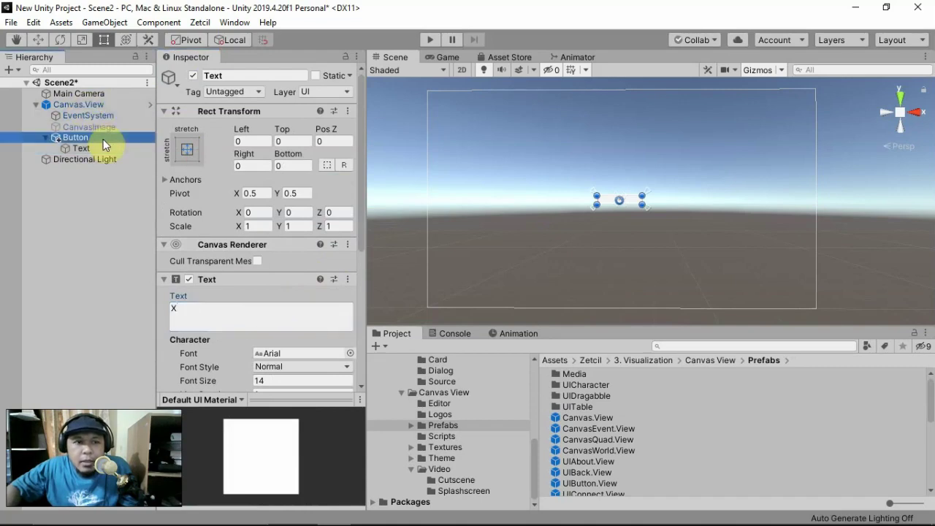
click(291, 309)
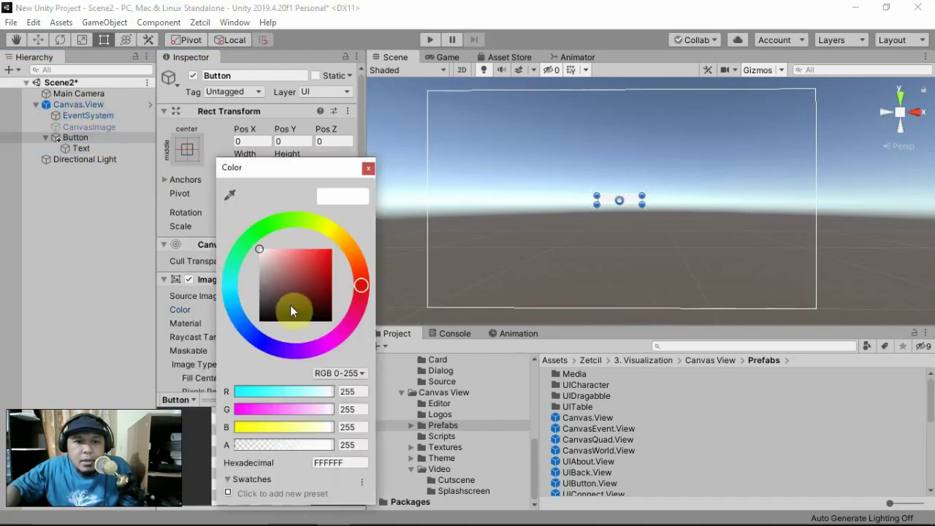
drag(290, 310, 357, 219)
click(369, 168)
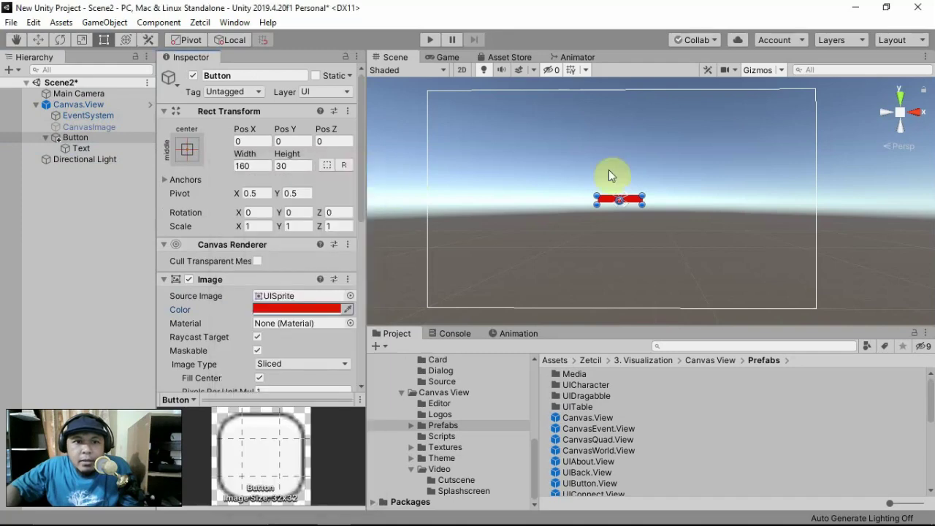
Resize the red button to about 96 x 59 and move it near the canvas's upper-right corner, at about X 620, Y 340.
click(636, 168)
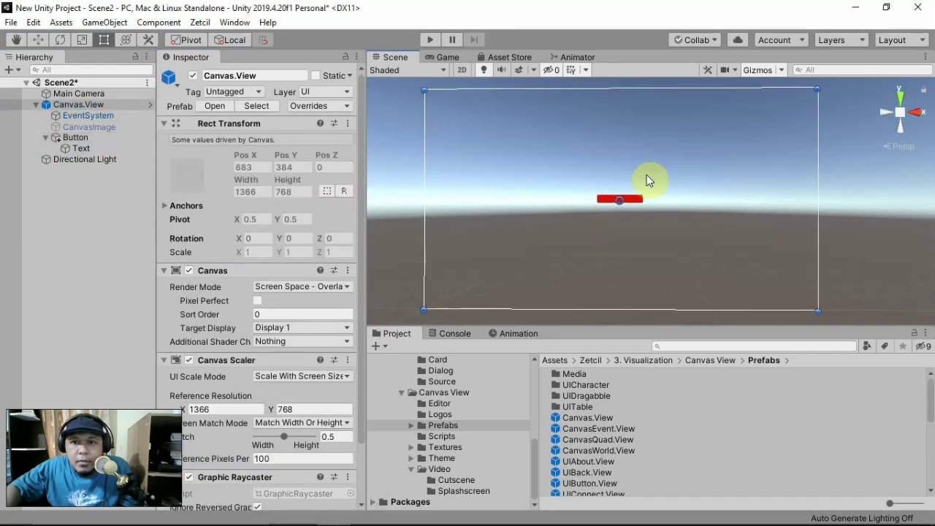
click(626, 199)
drag(641, 202, 798, 106)
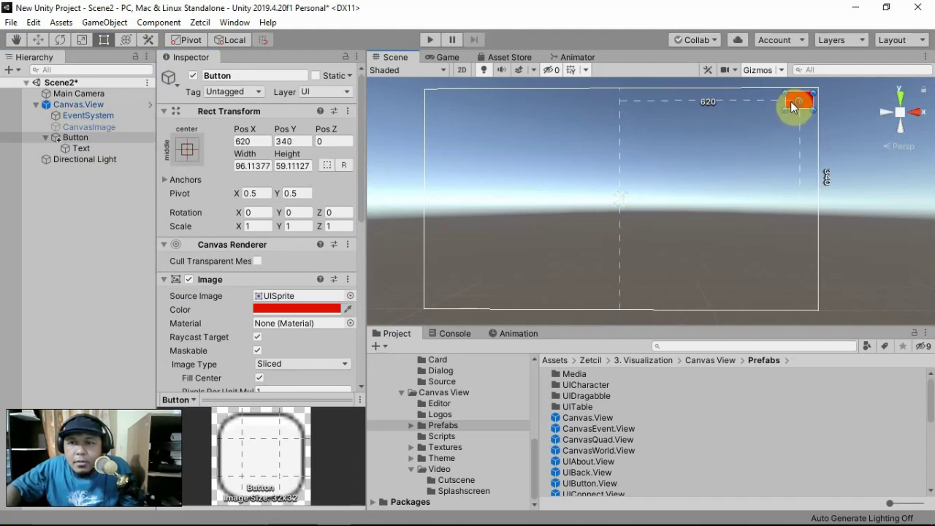
Anchor the button to the top right of the canvas.
click(187, 151)
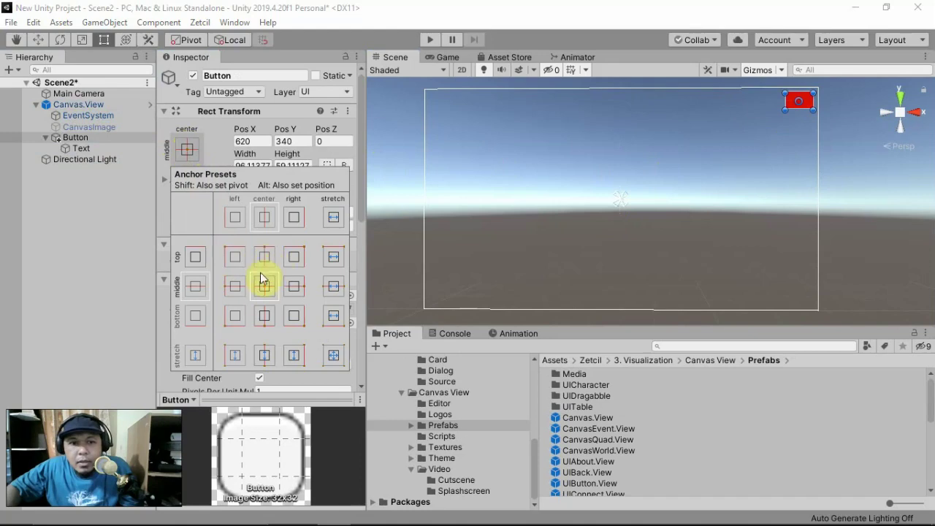
click(296, 258)
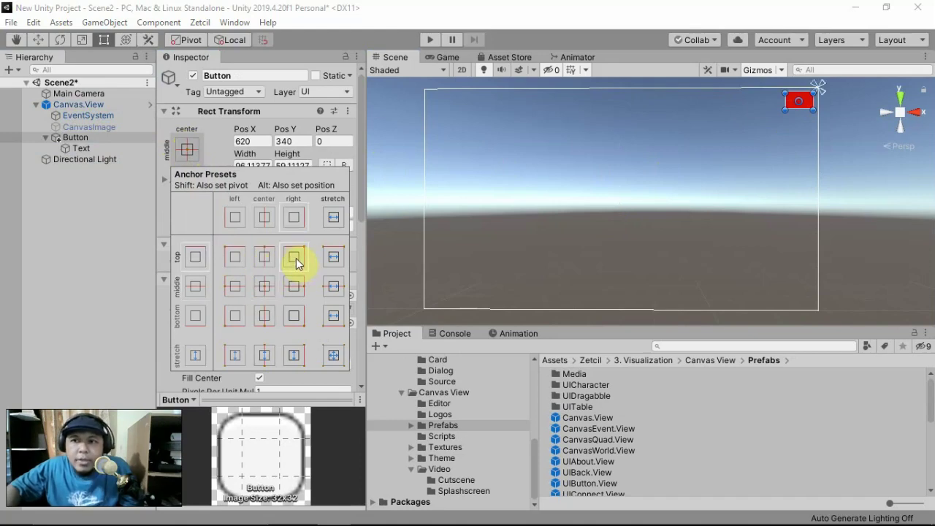
click(577, 189)
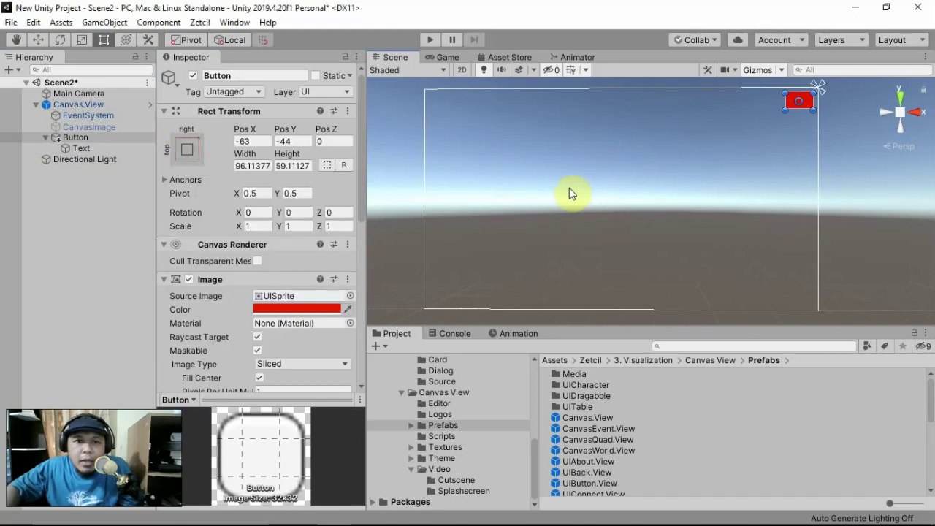
Set the color of the button's X label to white (FFFFFF).
click(92, 151)
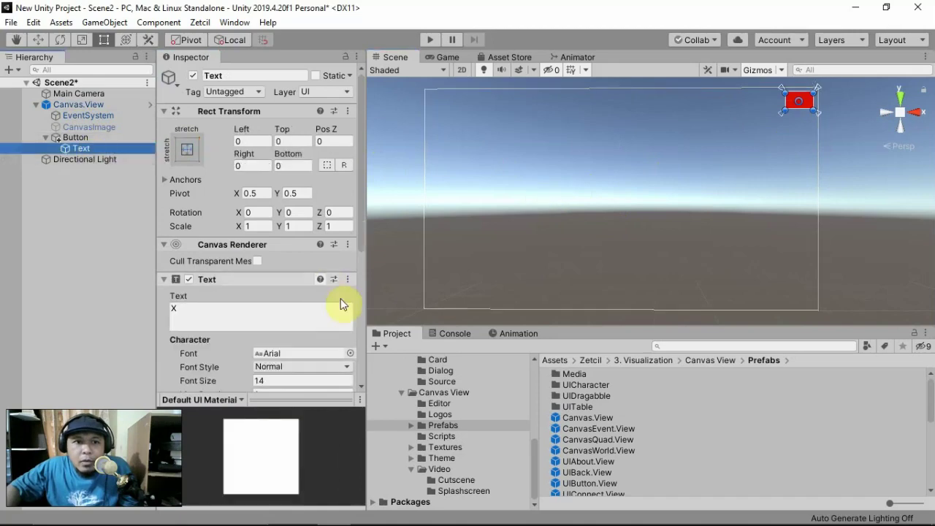
scroll(307, 321, down, 5)
click(296, 267)
drag(294, 287, 260, 250)
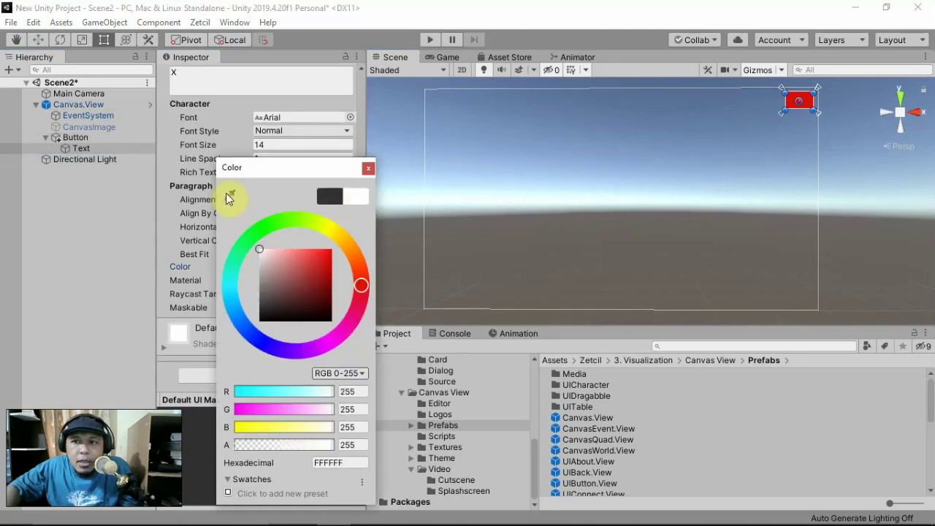
click(368, 168)
Make the button's X label bold with a font size of 20, and deselect it.
click(330, 131)
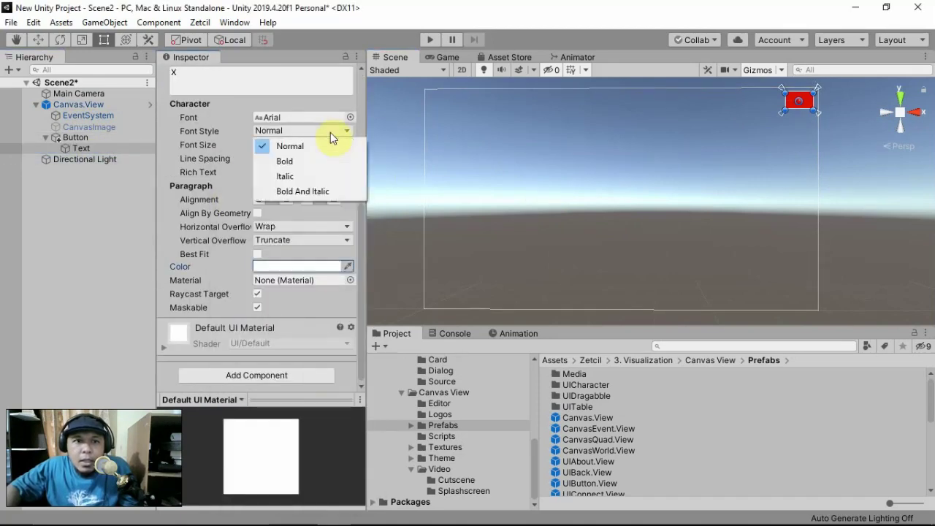
click(333, 158)
click(320, 145)
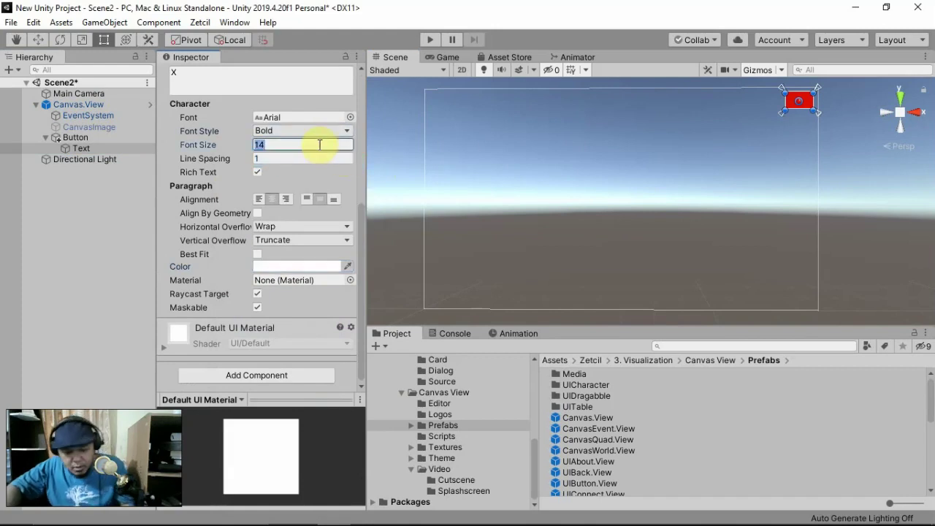
text(20)
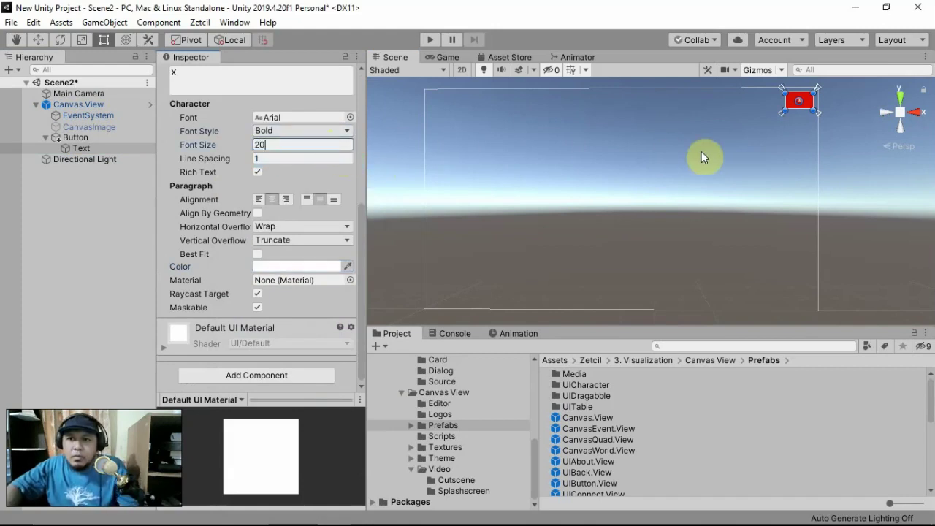
click(712, 165)
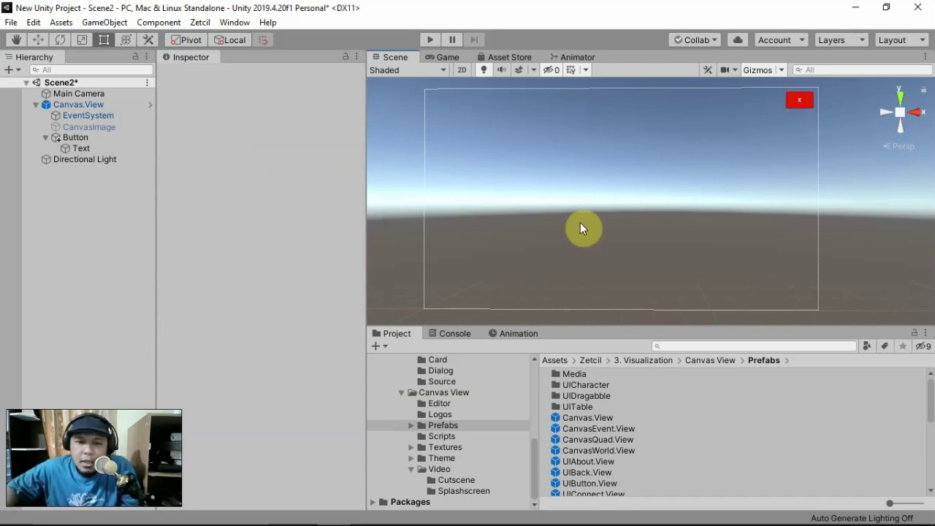
Open the Dialog prefab folder under Bootstrap View in the 3. Visualization assets.
scroll(455, 395, up, 4)
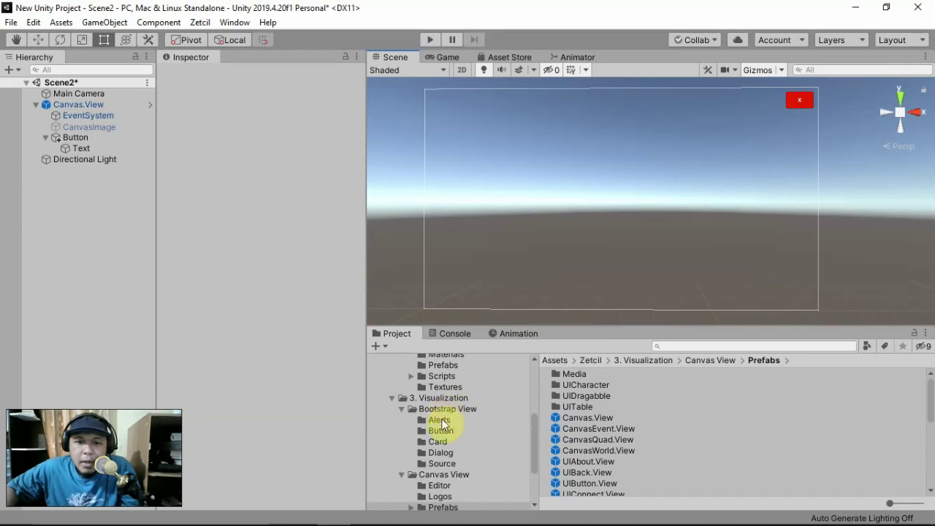
click(449, 456)
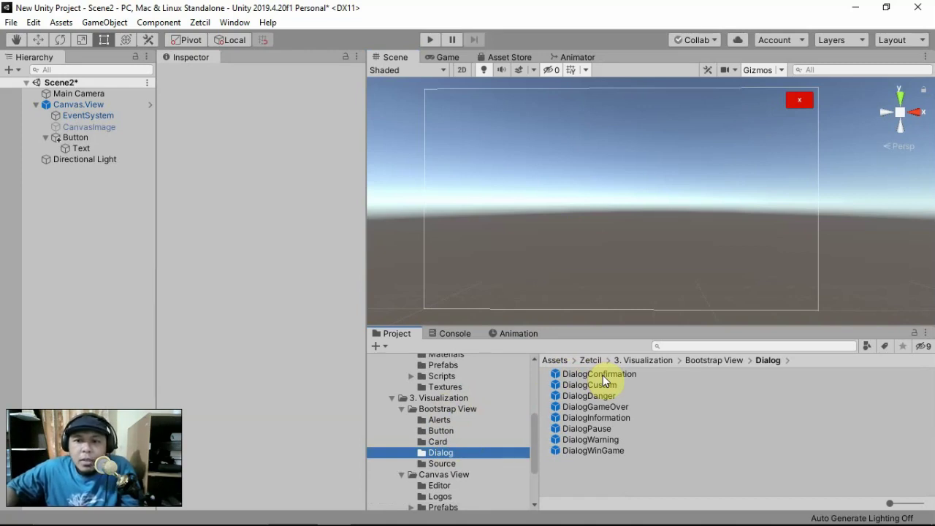
drag(602, 375, 728, 295)
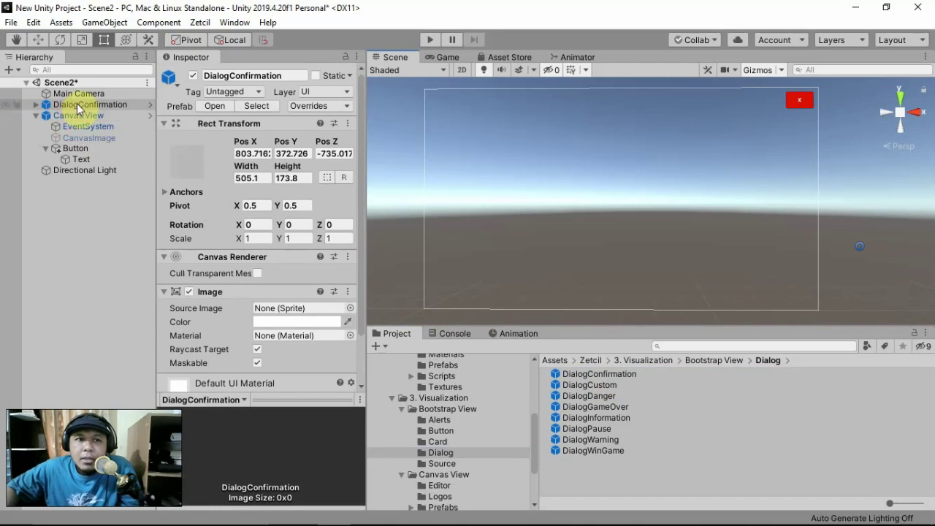
drag(78, 106, 81, 116)
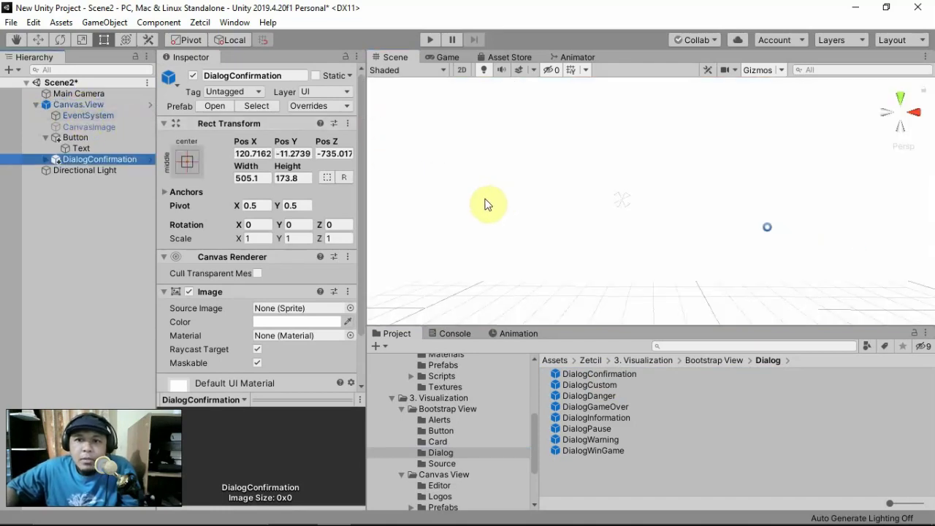
key(f)
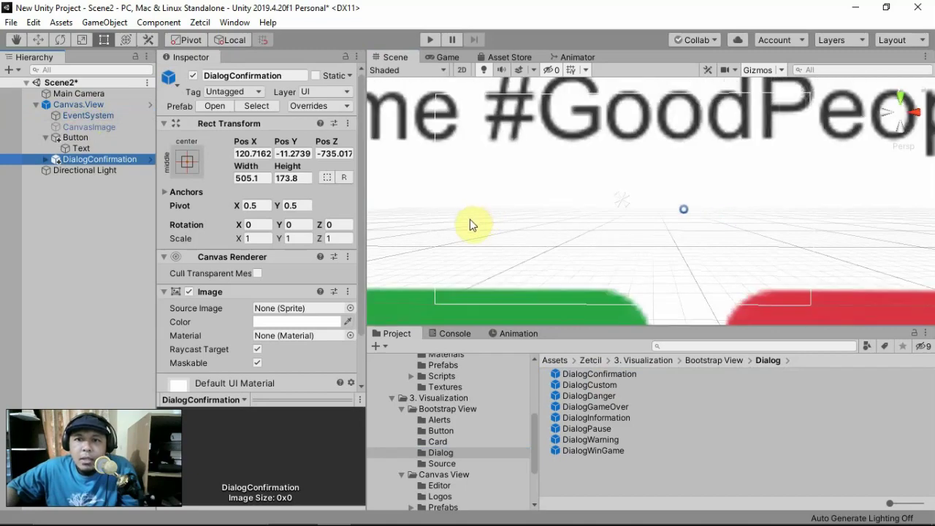
scroll(470, 225, down, 5)
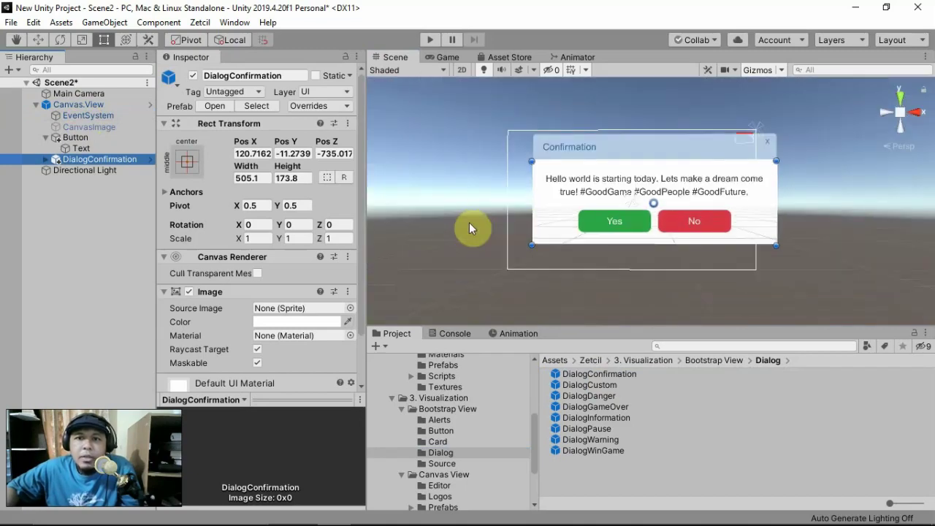
click(102, 149)
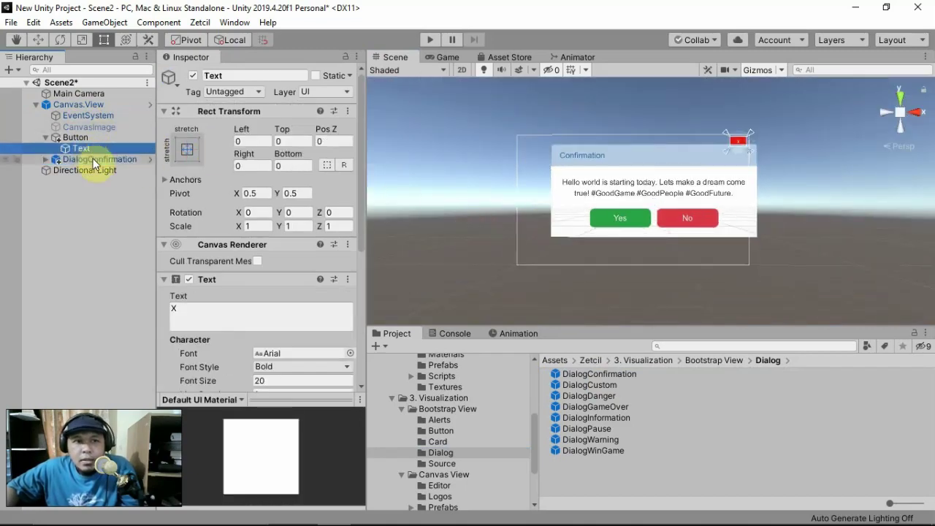
click(93, 161)
key(Delete)
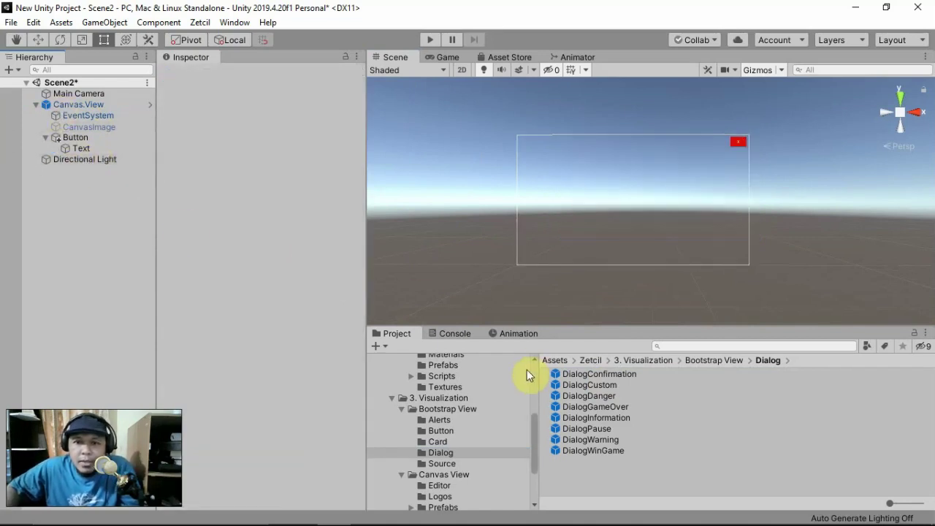
Add the DialogConfirmation prefab to the scene as a child of Canvas.View.
drag(597, 377, 105, 104)
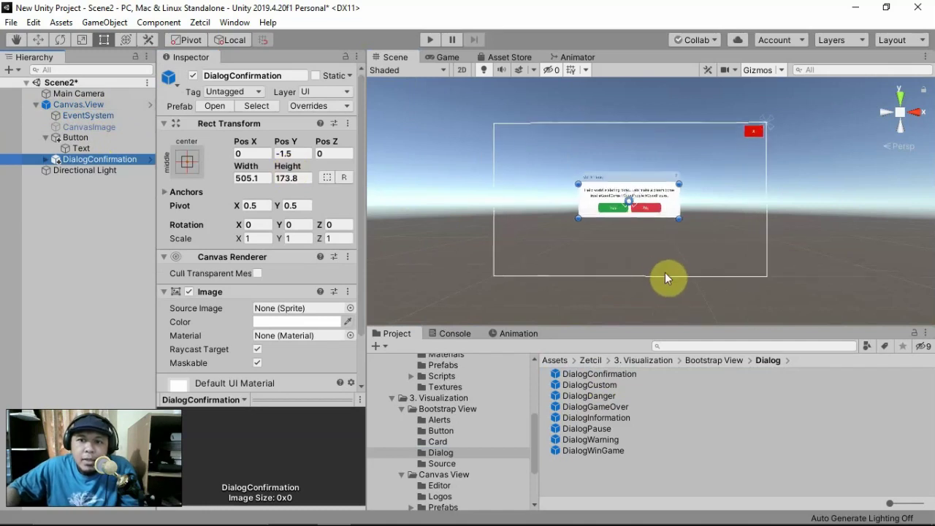
scroll(665, 273, up, 3)
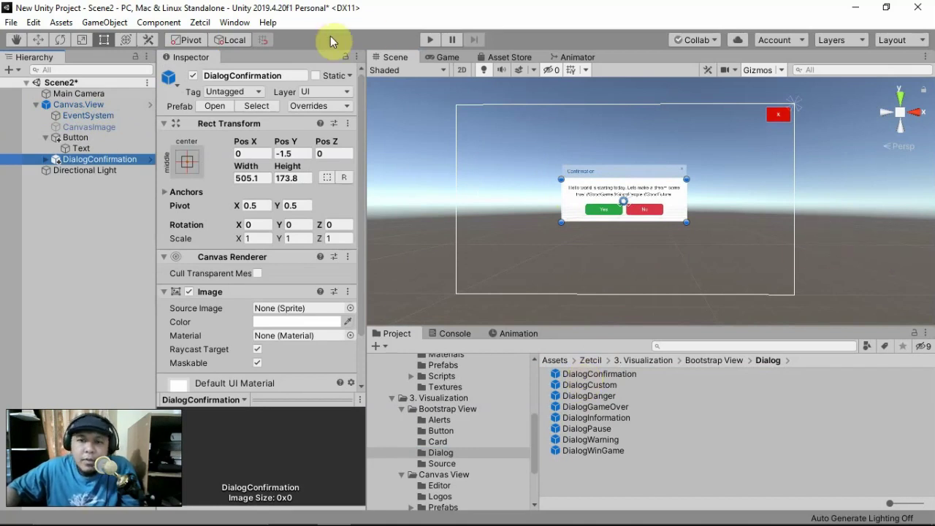
middle_drag(706, 189, 706, 193)
scroll(685, 208, up, 2)
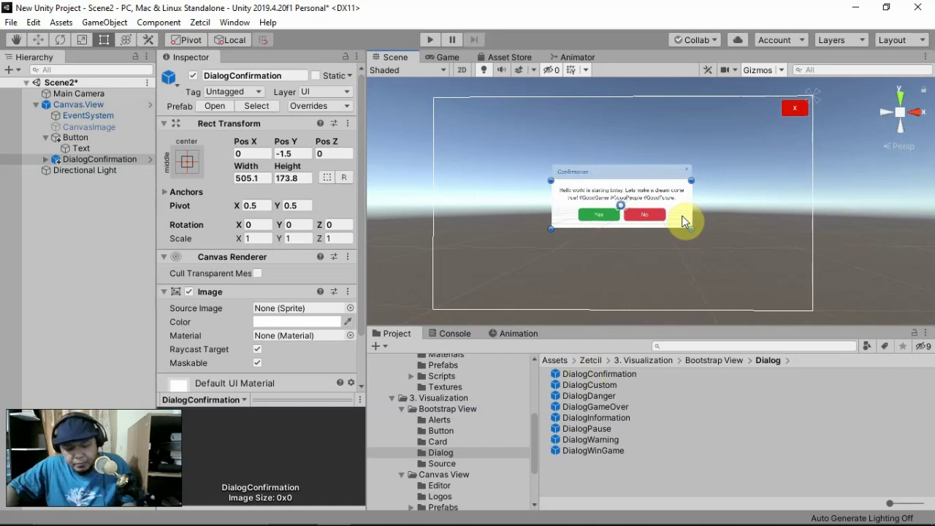
scroll(694, 220, up, 1)
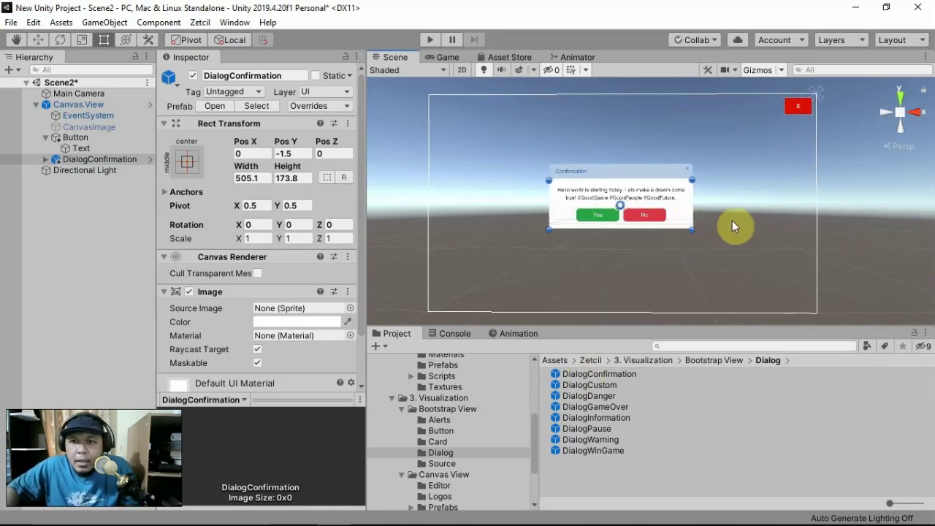
scroll(656, 233, up, 1)
click(600, 282)
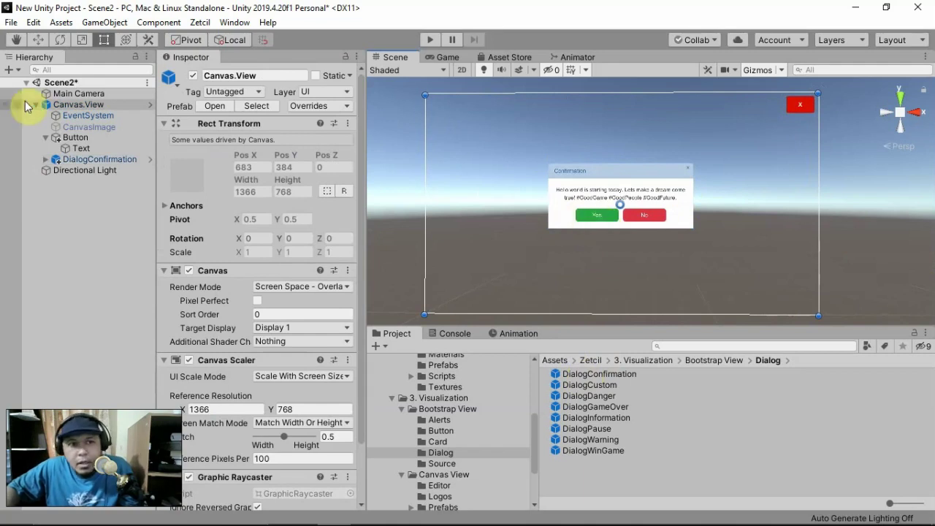
Change the title text in the confirmation dialog's header to "Konfirmasi".
click(128, 160)
double_click(128, 160)
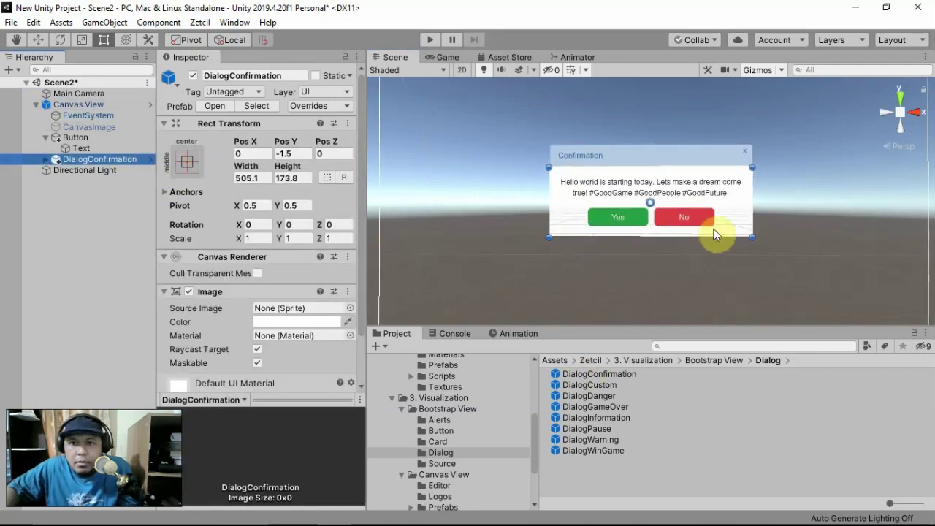
scroll(697, 223, up, 2)
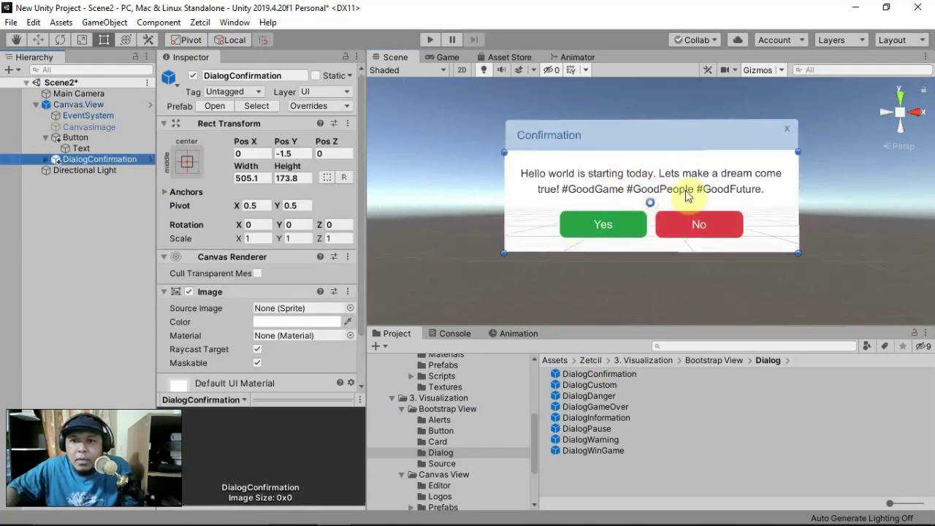
click(47, 160)
click(56, 170)
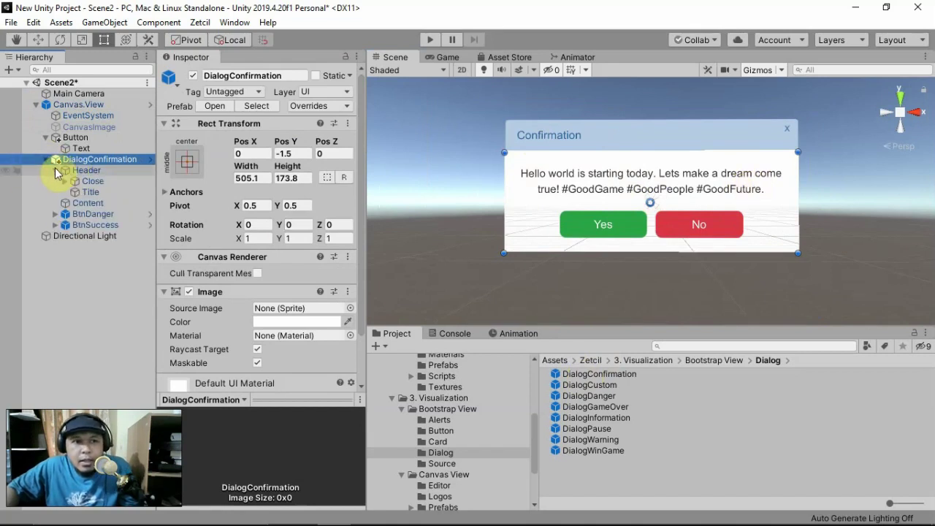
click(90, 192)
click(261, 314)
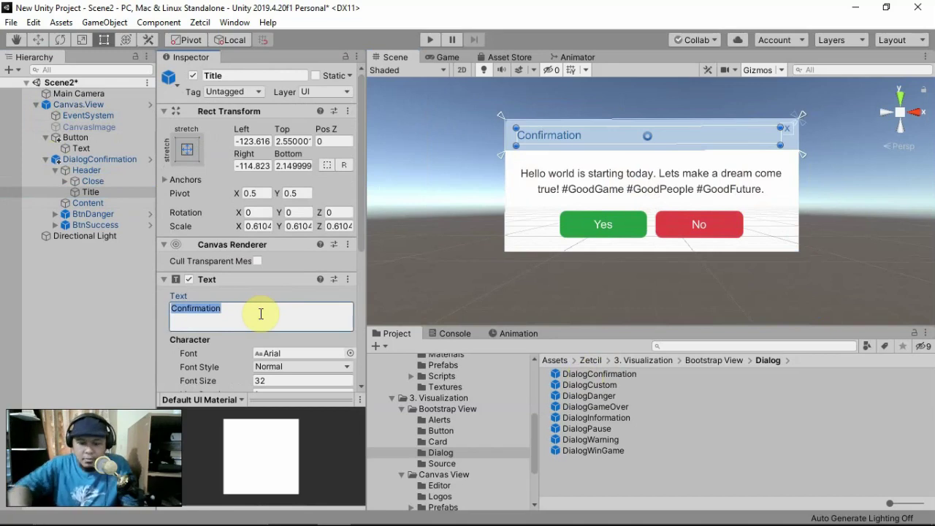
text(Konfirmasui)
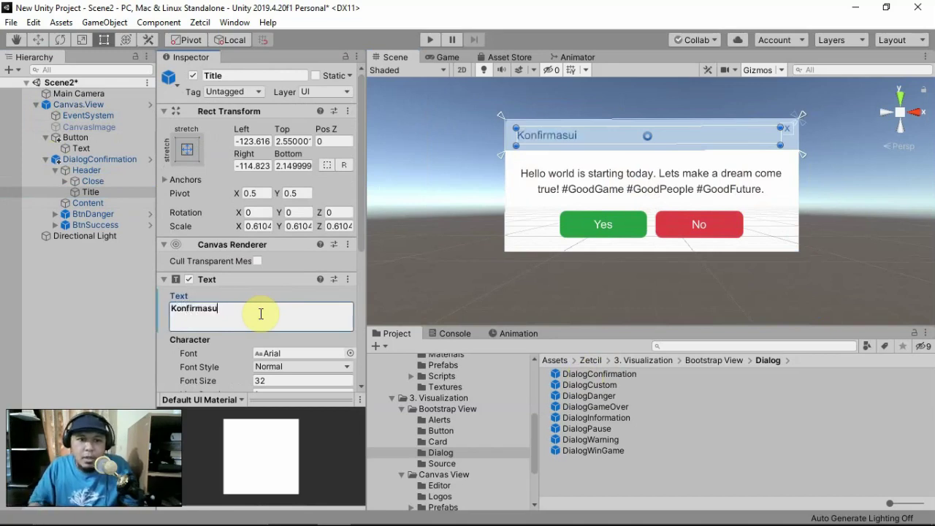
key(BackSpace)
text(i)
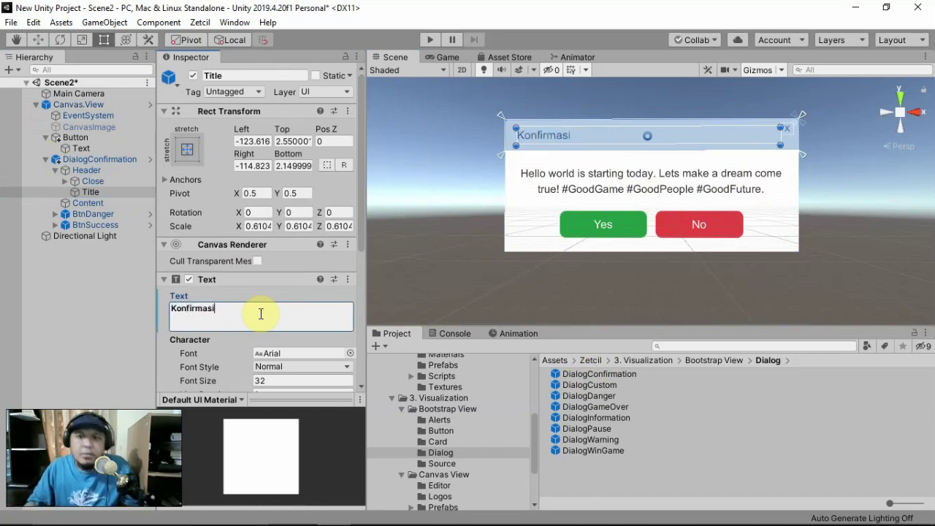
Replace the dialog's Content text with "Apakah anda mau keluar dari game ini?".
click(586, 193)
click(587, 192)
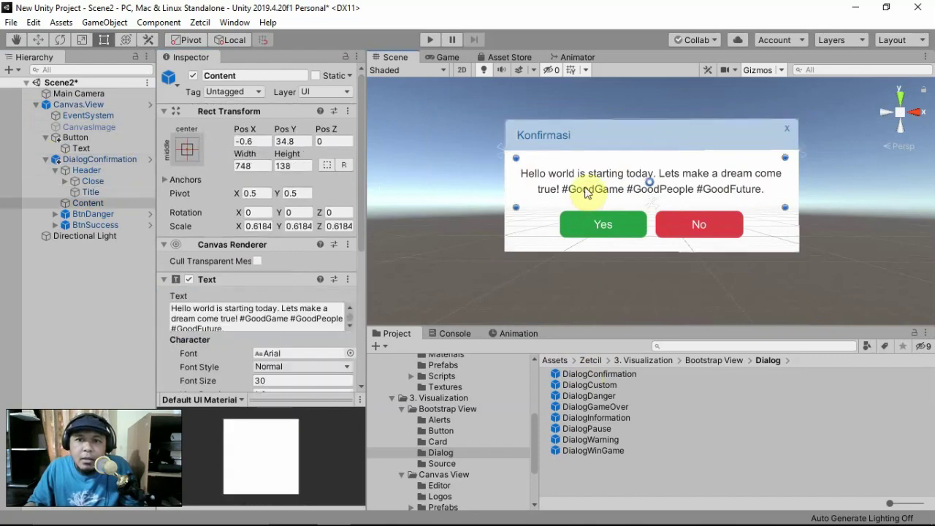
click(263, 325)
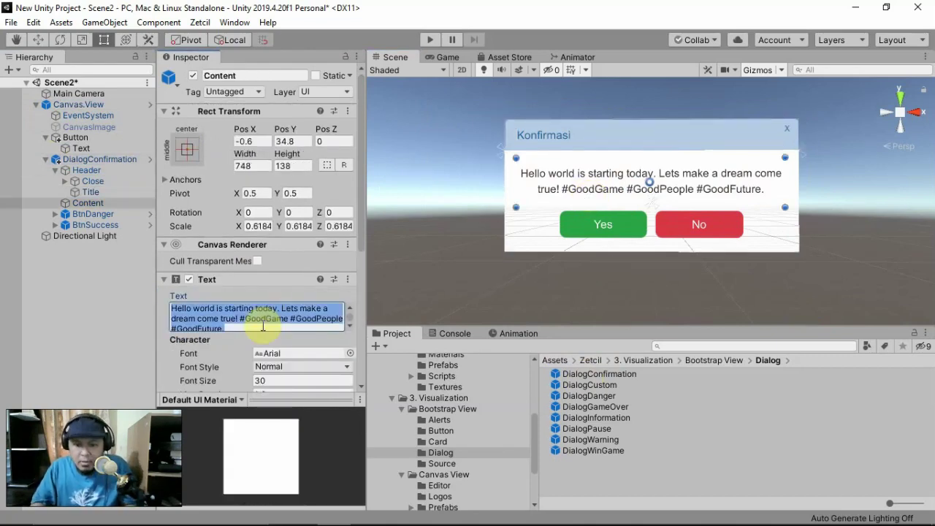
text(Apakah )
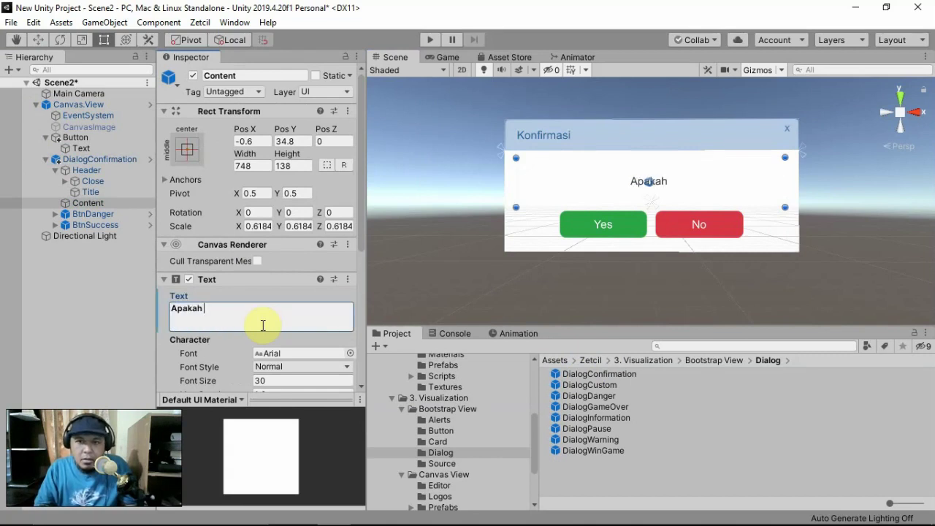
text(anda mau kel)
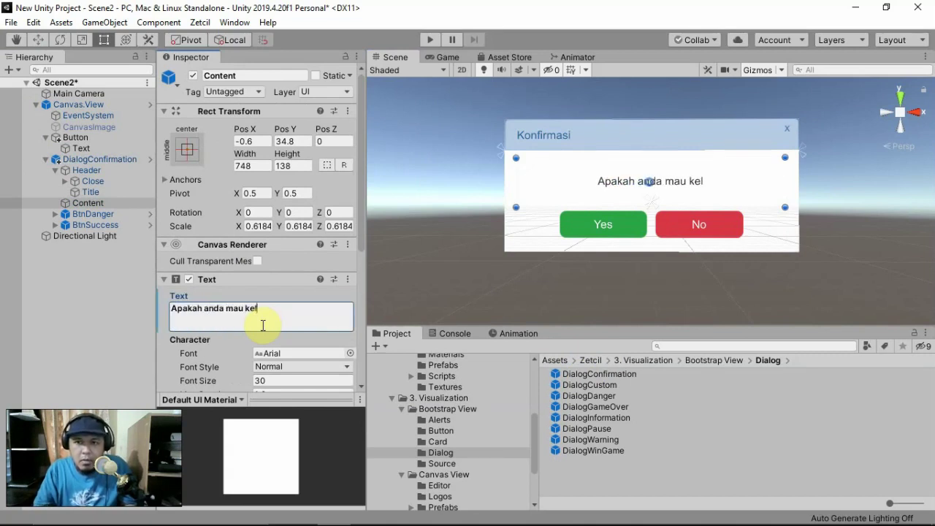
text(uar dari )
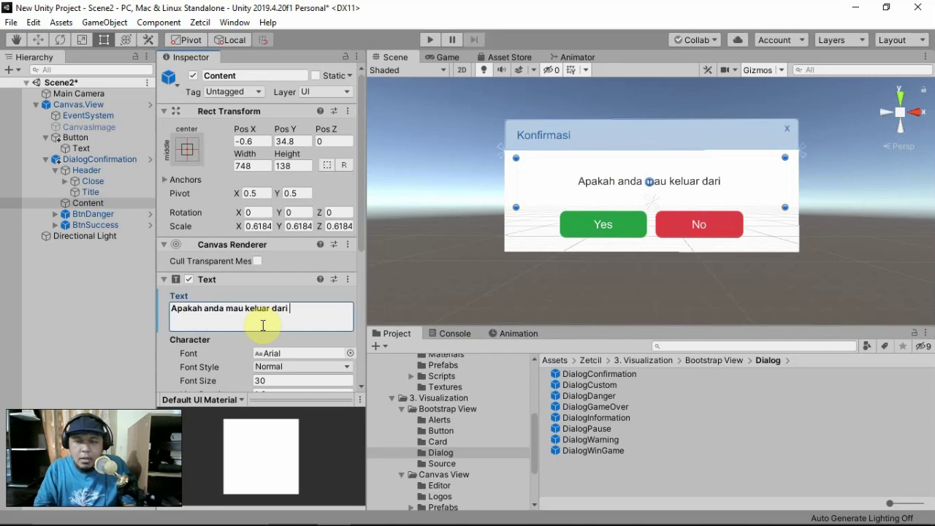
text(game ini?)
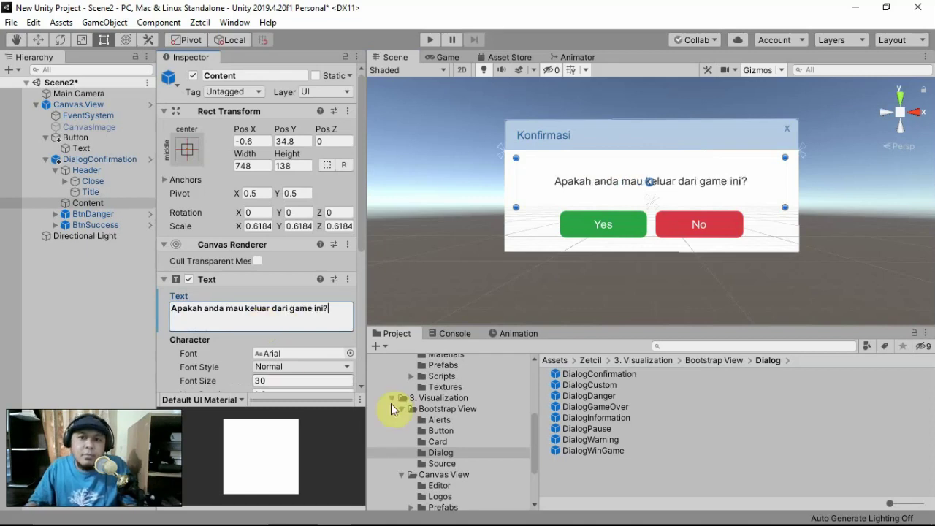
Change the label of the dialog's green BtnSuccess button to "Ya".
click(592, 220)
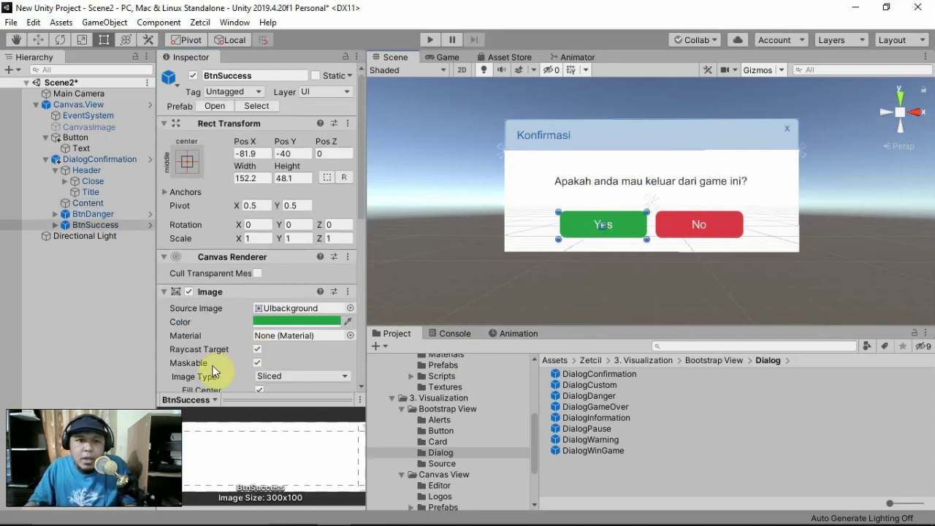
click(56, 213)
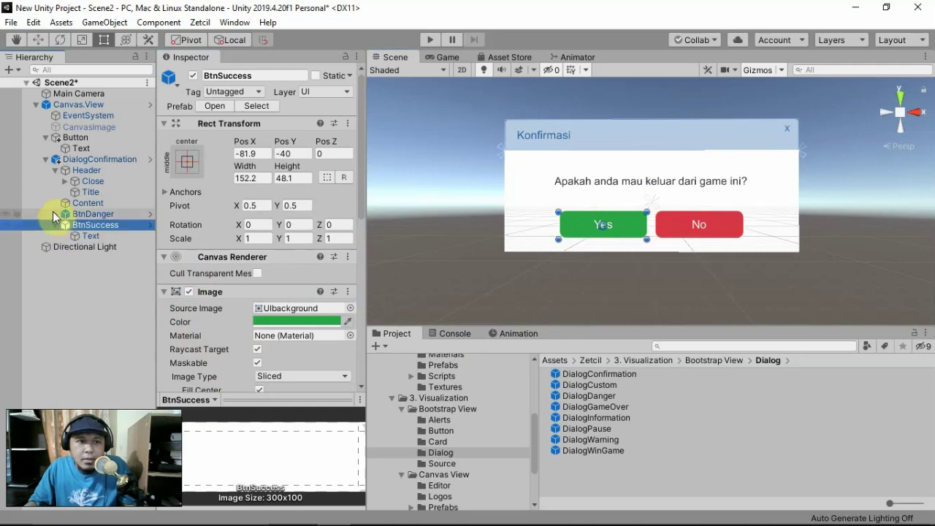
click(56, 235)
click(90, 246)
click(232, 316)
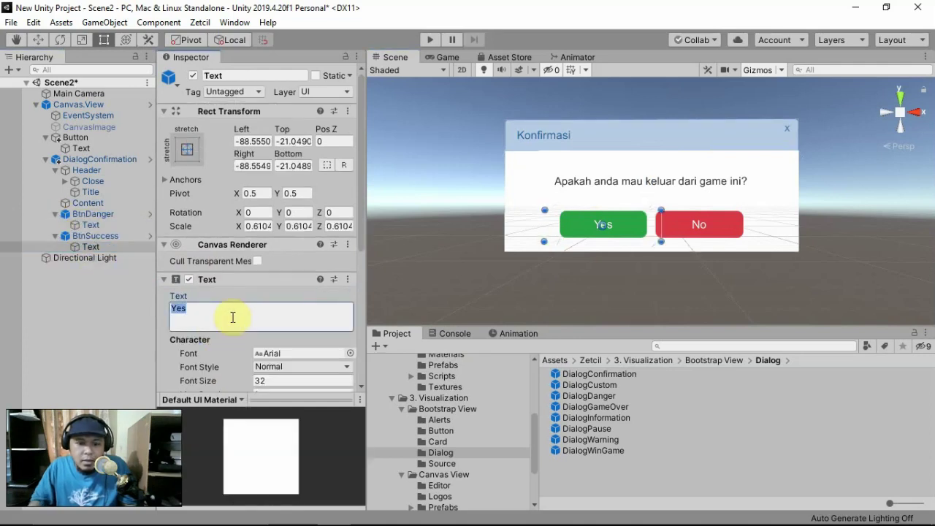
text(Ya)
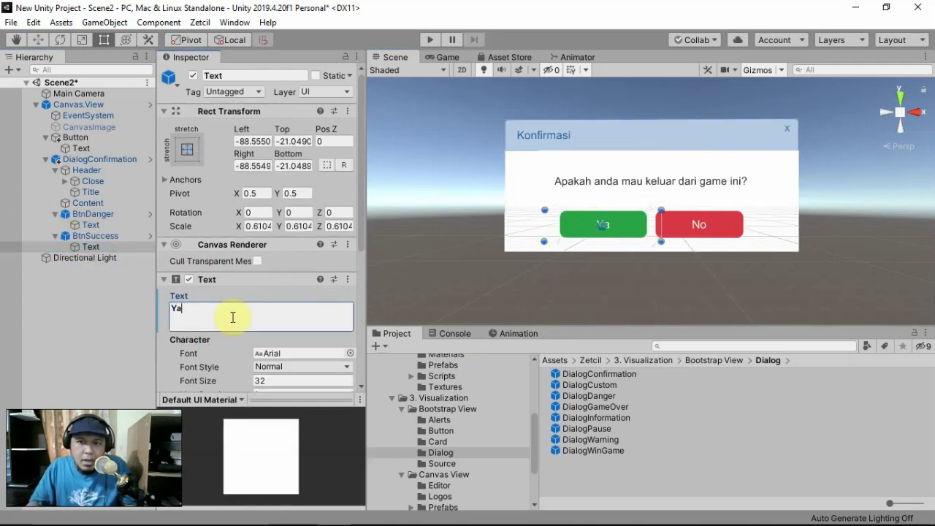
Change the label of the dialog's red BtnDanger button to "Tidak".
click(110, 235)
click(109, 224)
click(184, 313)
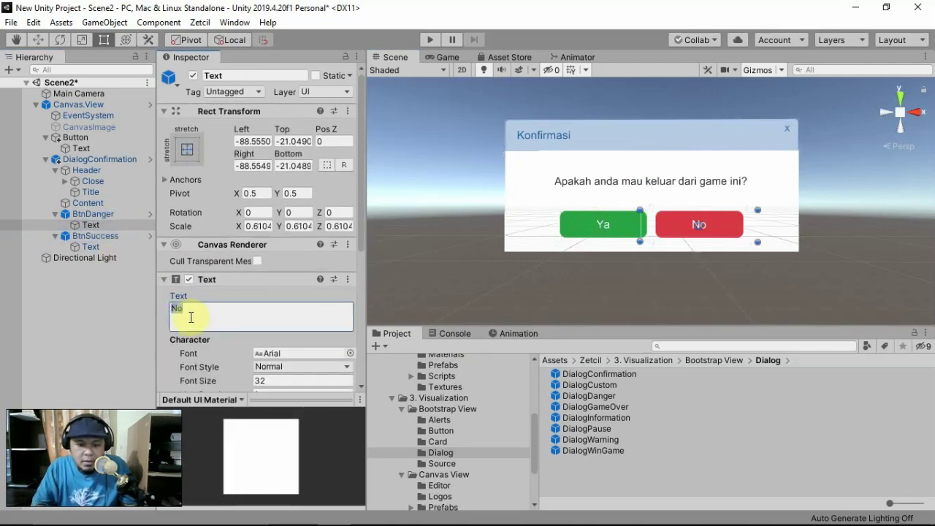
text(Tidak)
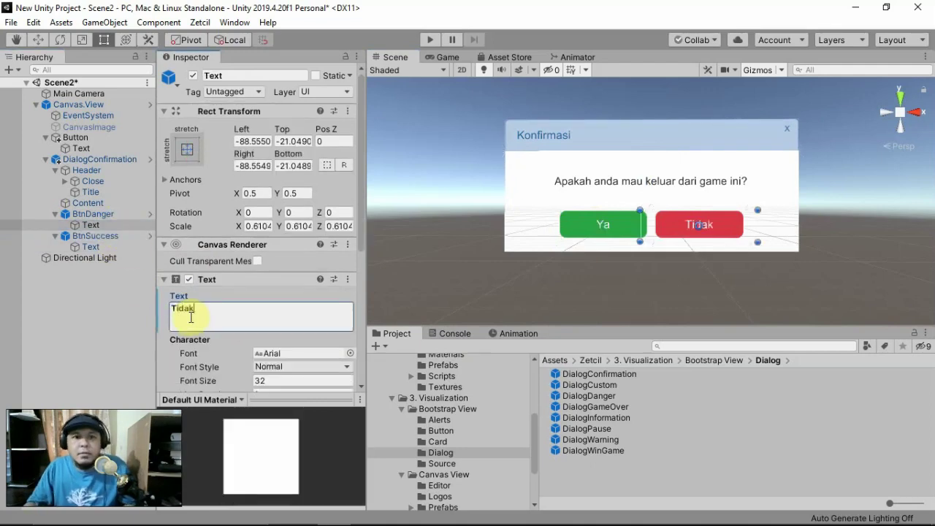
click(471, 236)
click(471, 236)
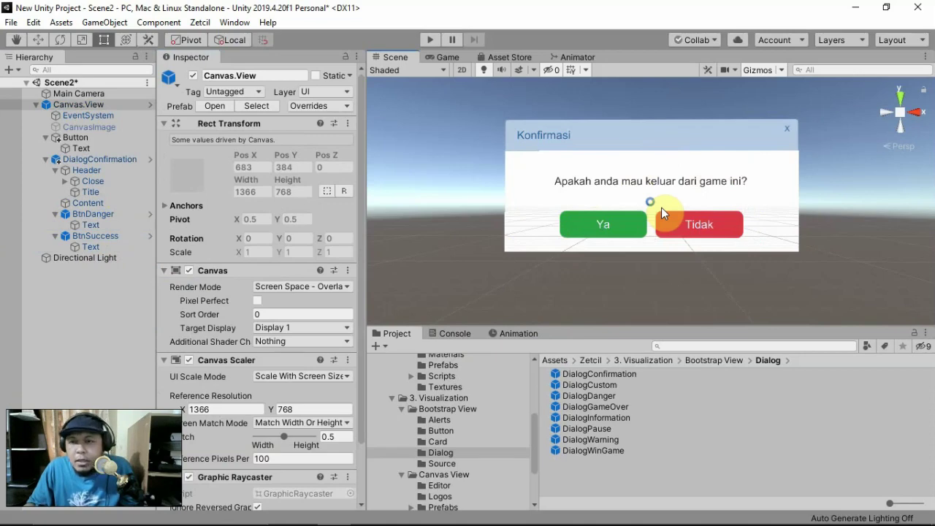
Examine the On Click actions of the red Tidak button and the Close button in the dialog's header.
click(673, 232)
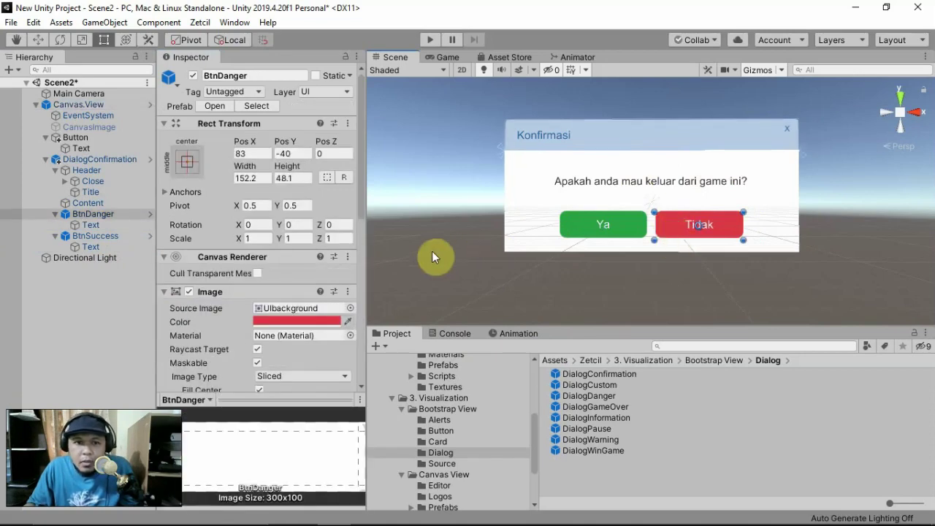
scroll(322, 300, down, 6)
scroll(309, 301, down, 3)
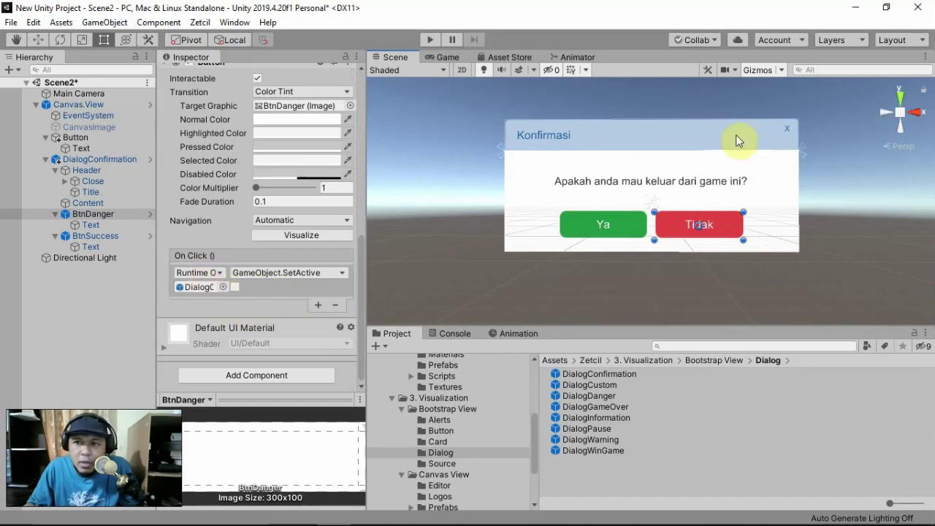
click(787, 128)
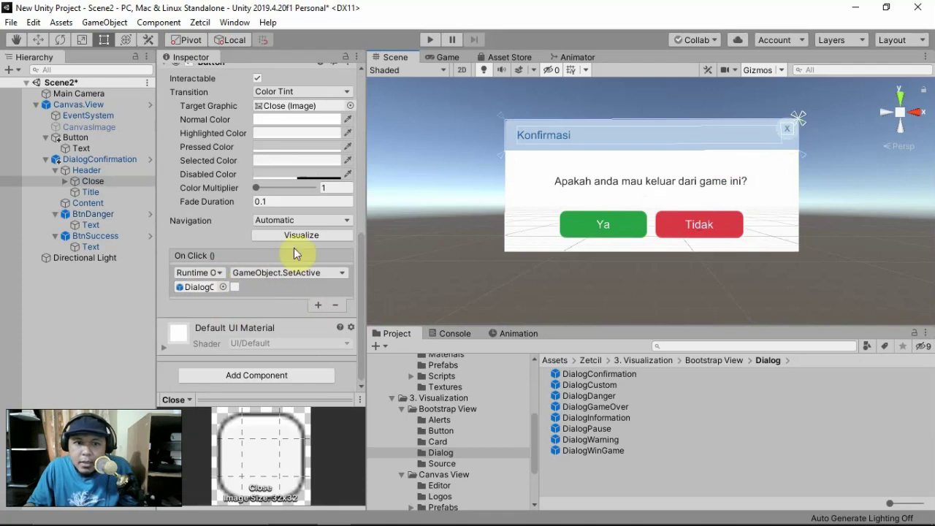
Check the On Click actions of the dialog's Ya and Tidak buttons and test both buttons in play mode.
click(604, 226)
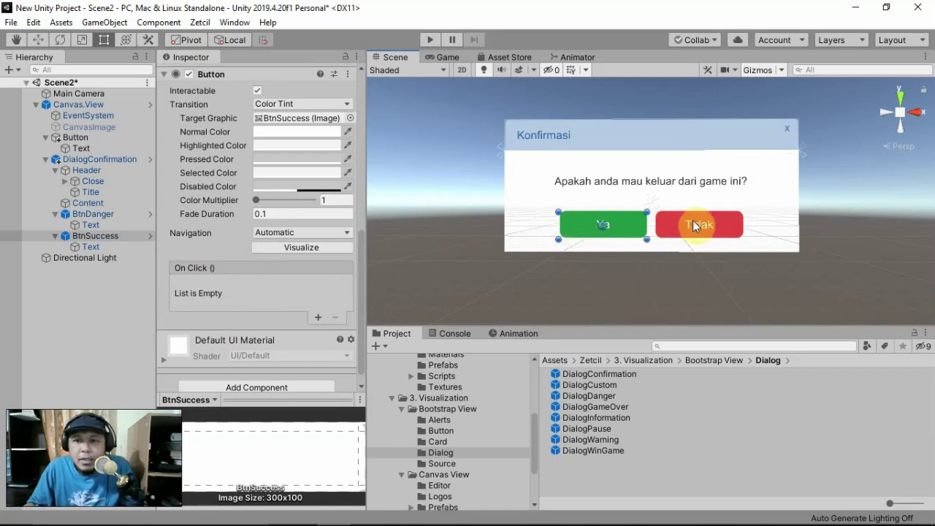
click(674, 221)
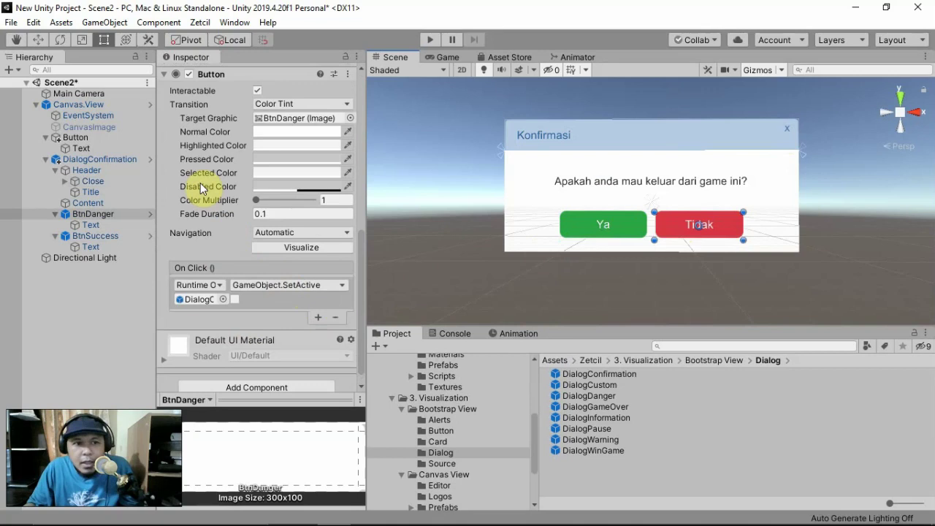
key(ctrl+p)
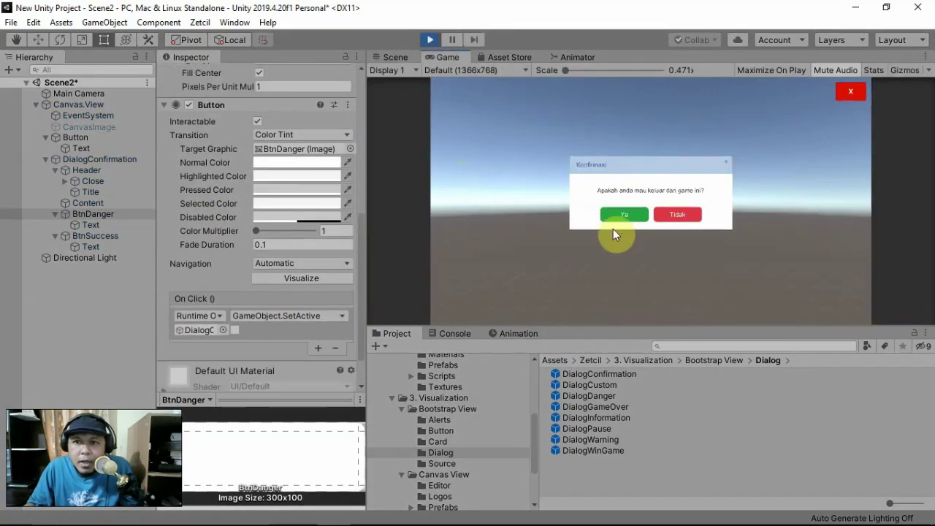
click(620, 215)
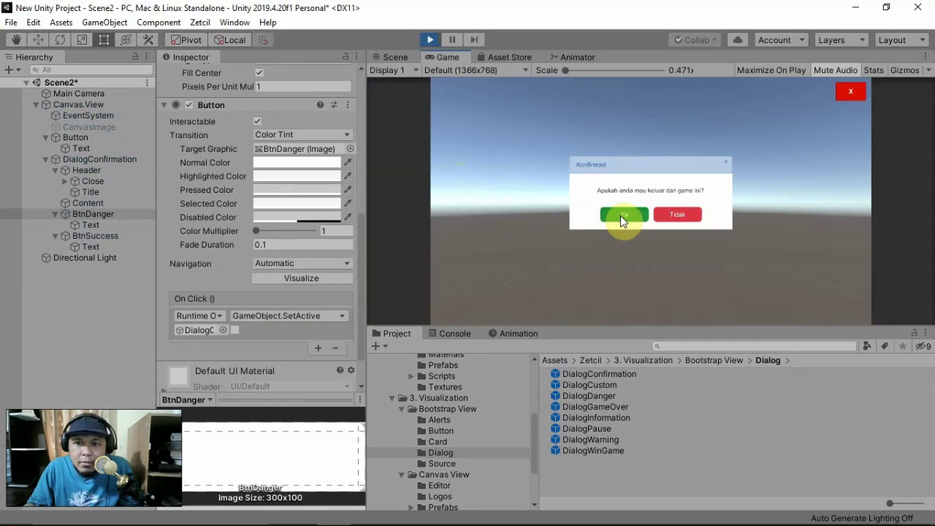
click(105, 236)
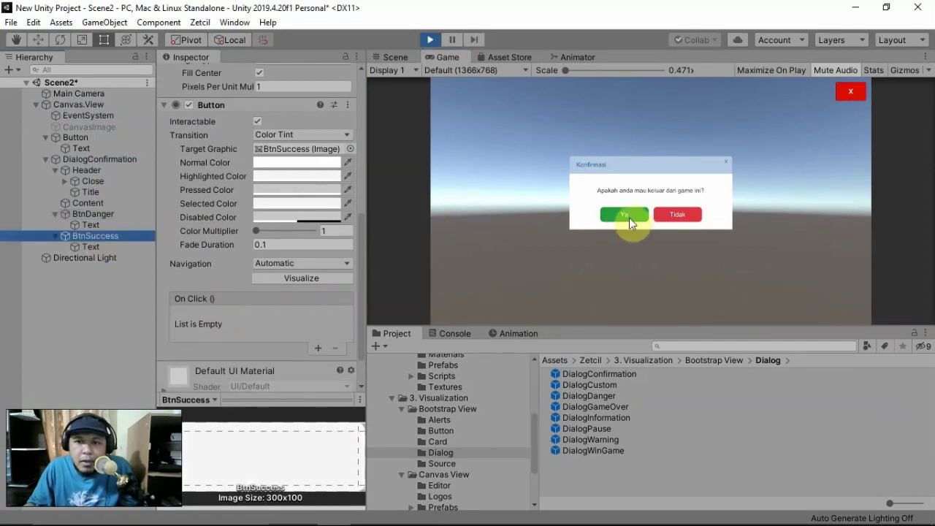
click(693, 213)
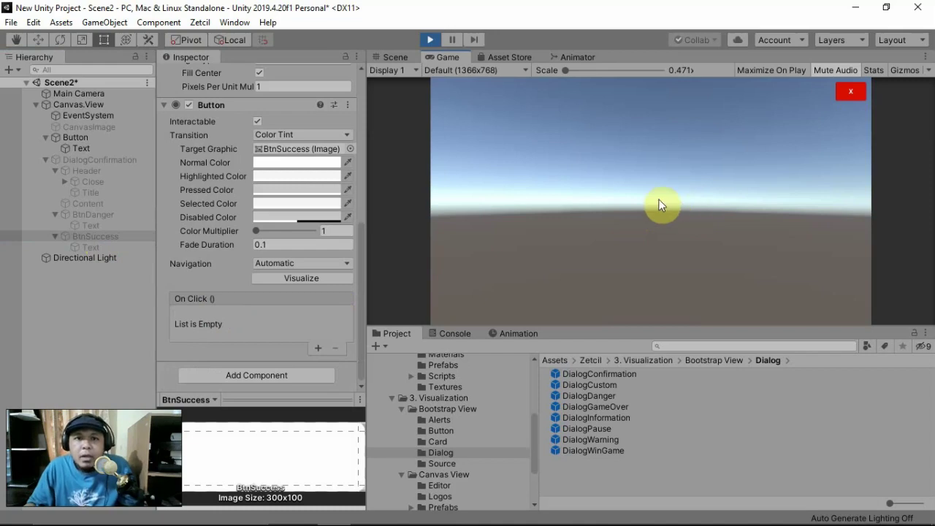
click(430, 39)
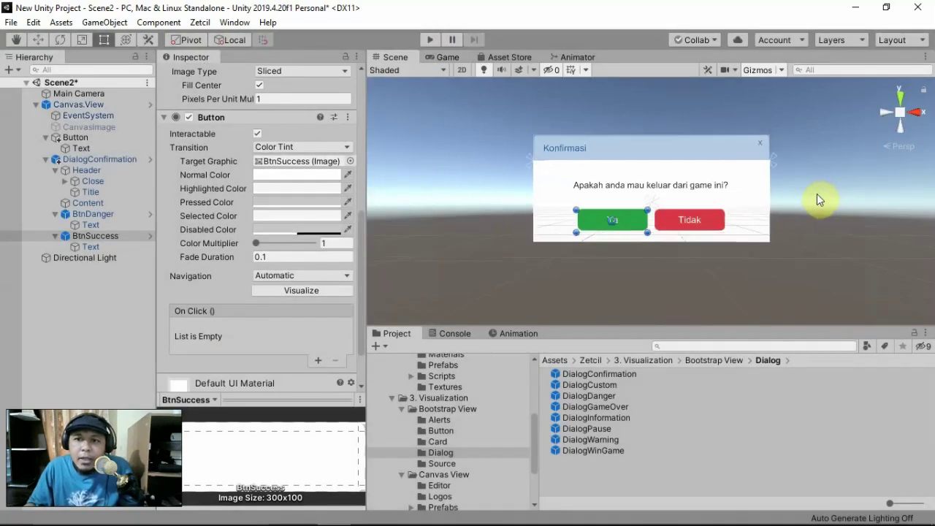
Deactivate the DialogConfirmation object so the dialog is hidden when the scene starts.
scroll(816, 193, down, 5)
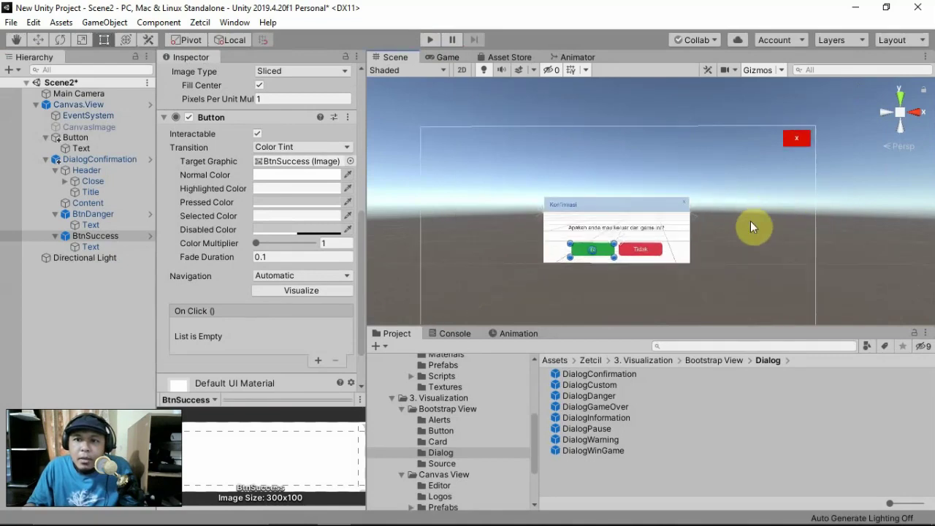
click(123, 159)
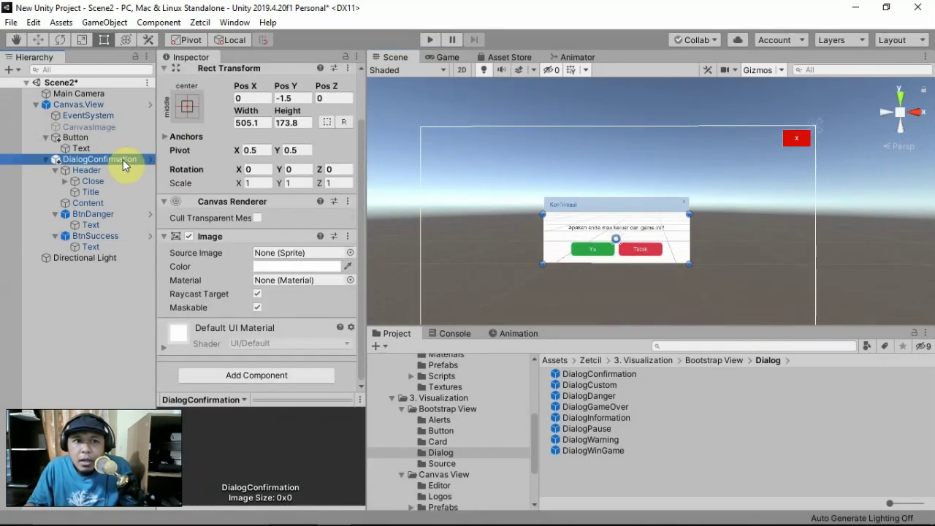
click(193, 75)
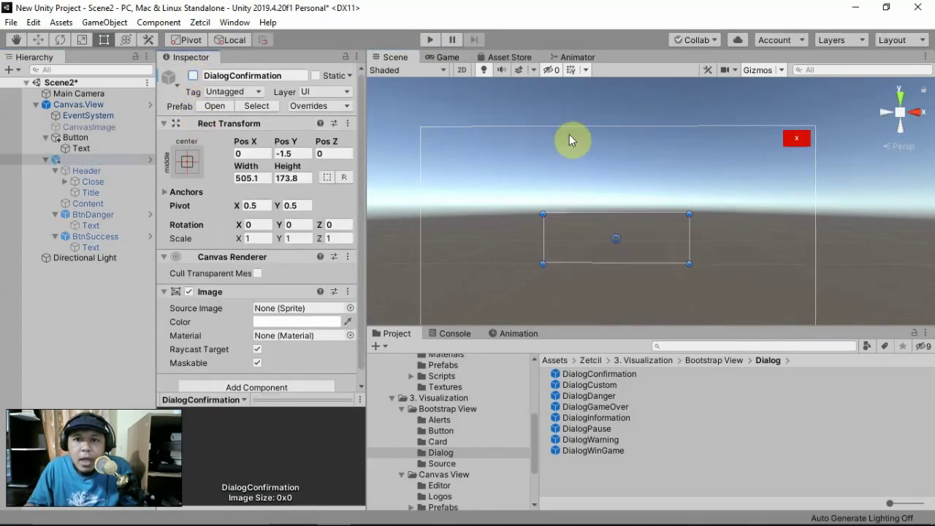
click(740, 181)
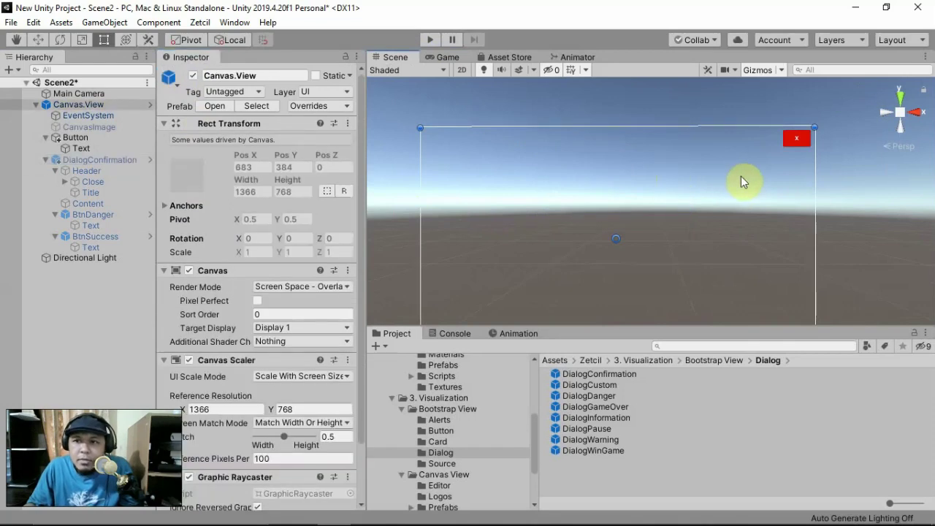
Add an On Click action to the red X button that calls GameObject.SetActive on DialogConfirmation with the value enabled.
click(790, 139)
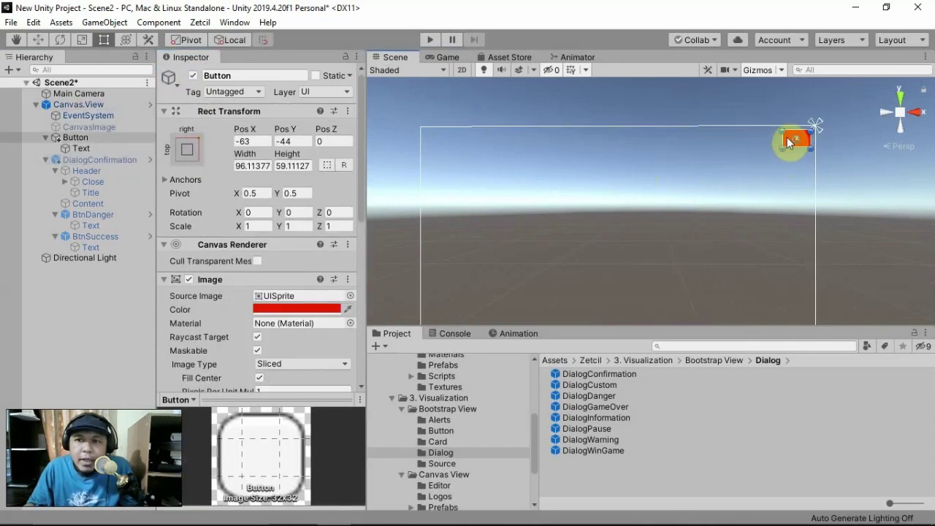
scroll(276, 229, down, 8)
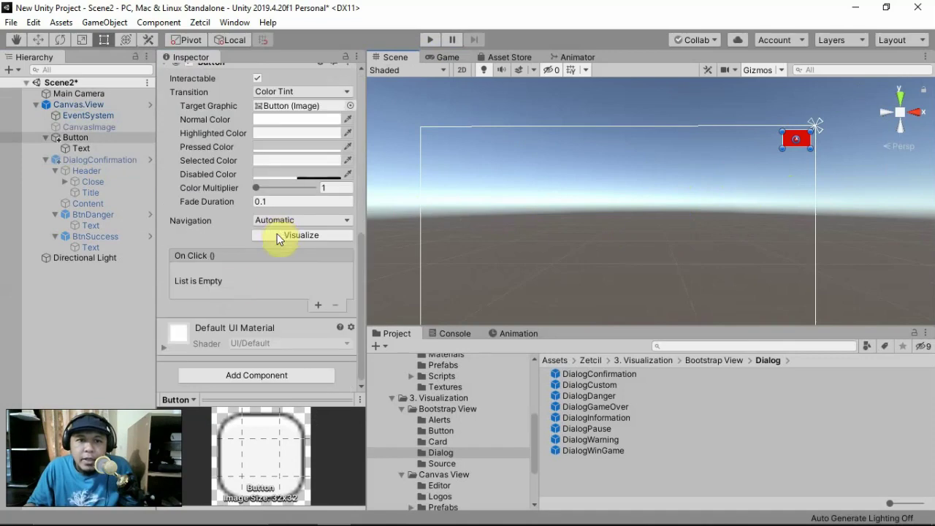
click(318, 305)
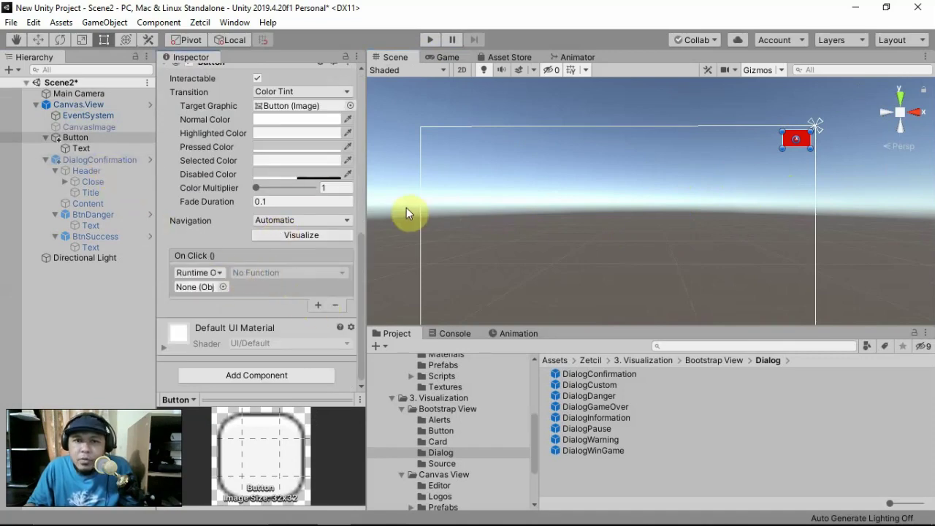
drag(95, 161, 193, 287)
click(250, 274)
mouse_move(293, 307)
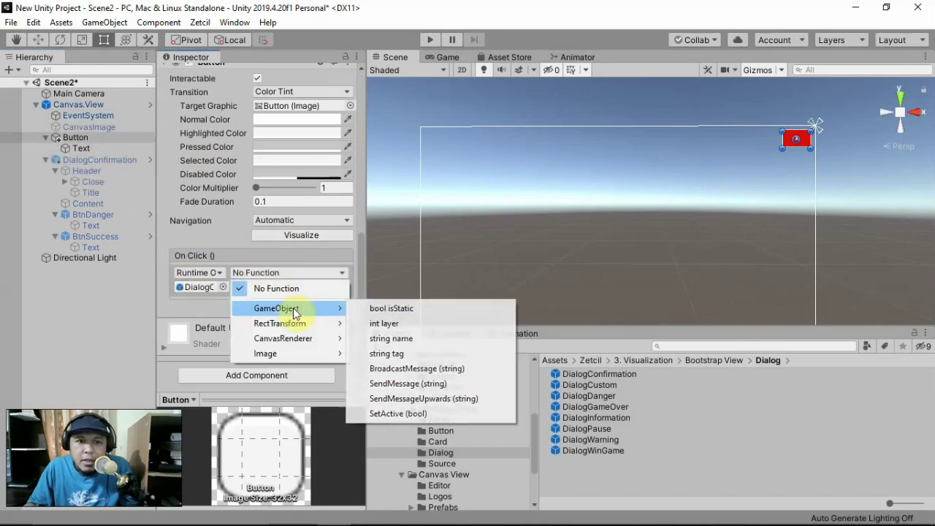
click(391, 413)
click(235, 286)
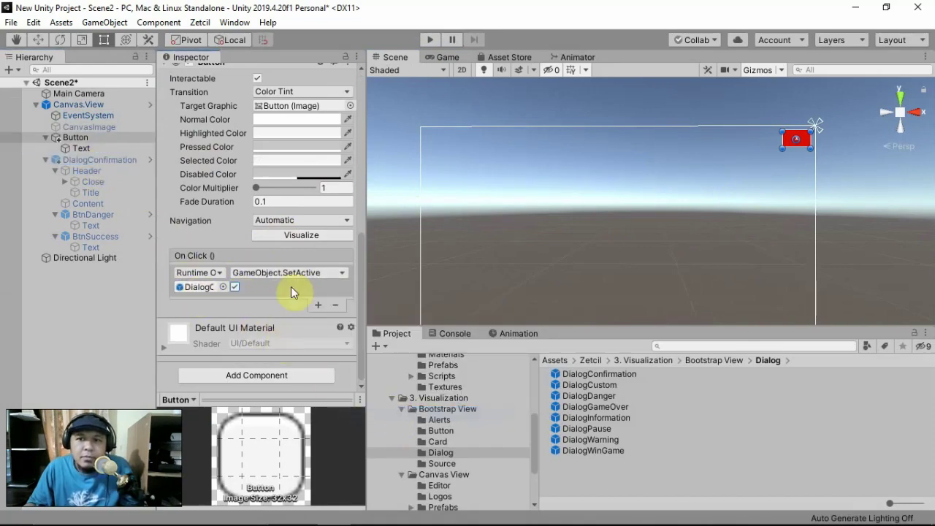
Test in play mode that the X button opens the dialog and that the header's Close button and Tidak dismiss it.
click(429, 40)
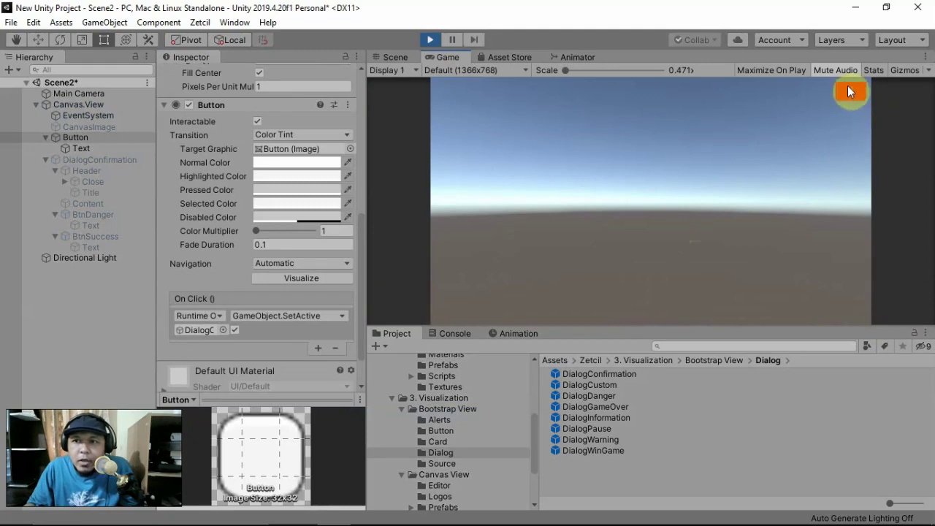
click(852, 93)
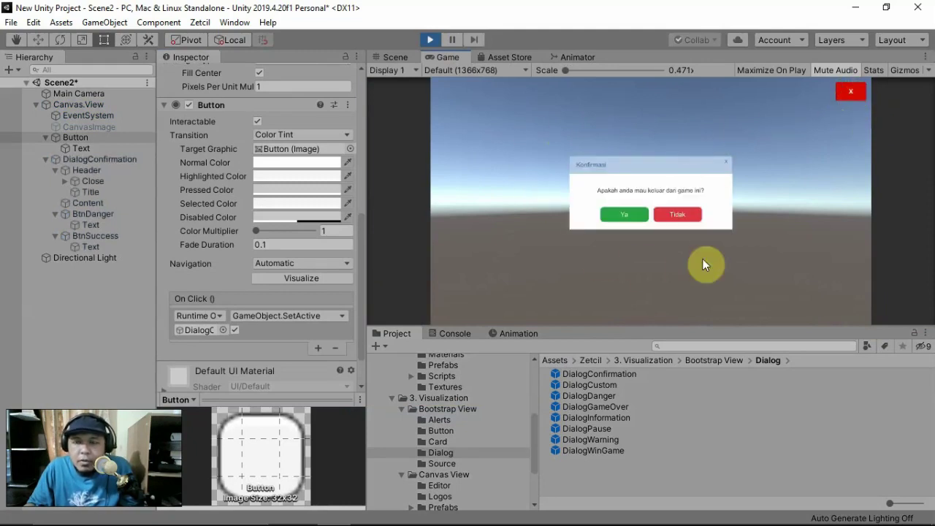
click(726, 160)
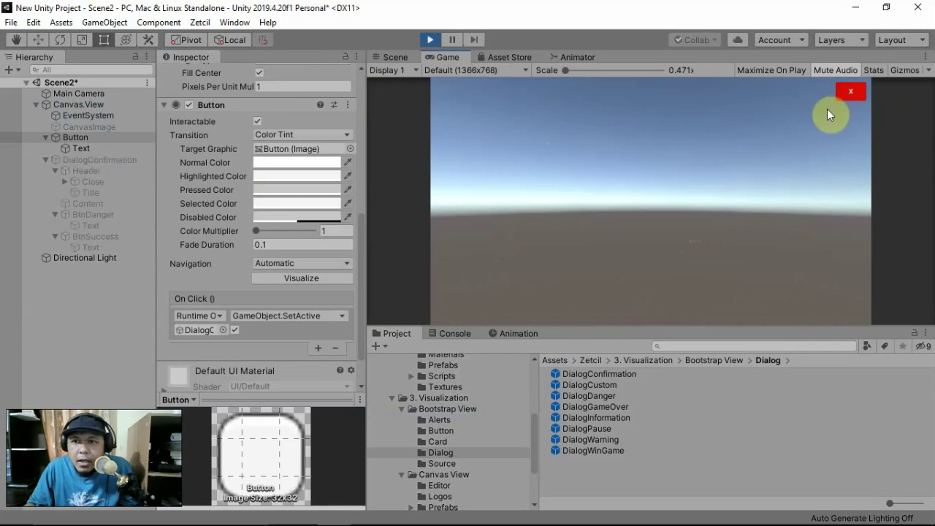
click(847, 93)
click(674, 222)
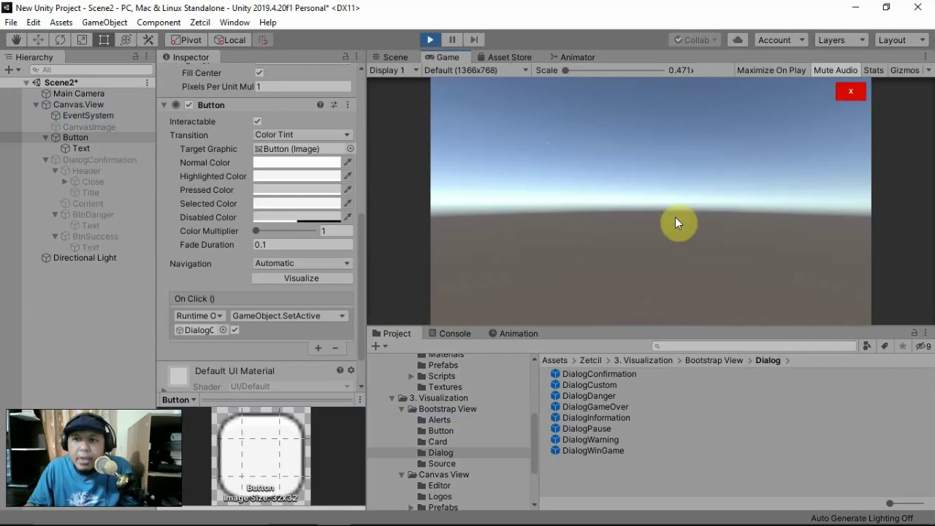
click(842, 91)
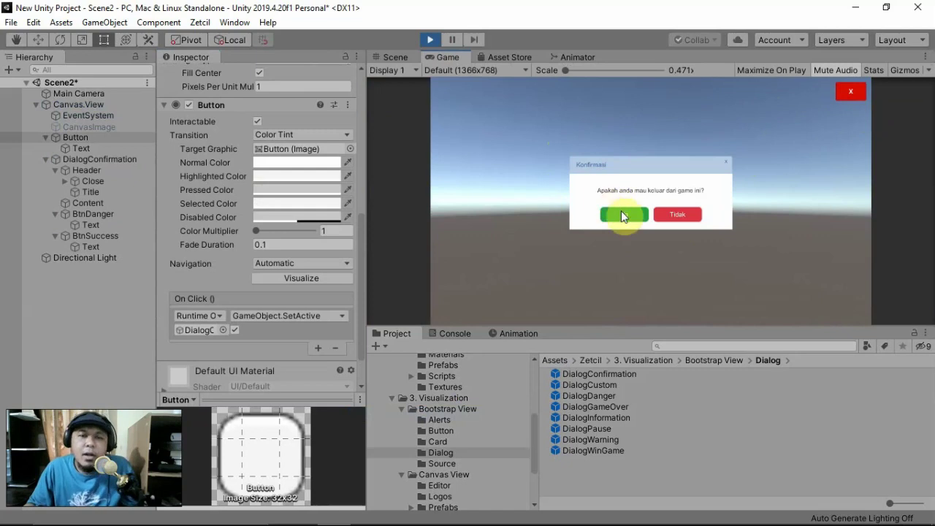
click(429, 39)
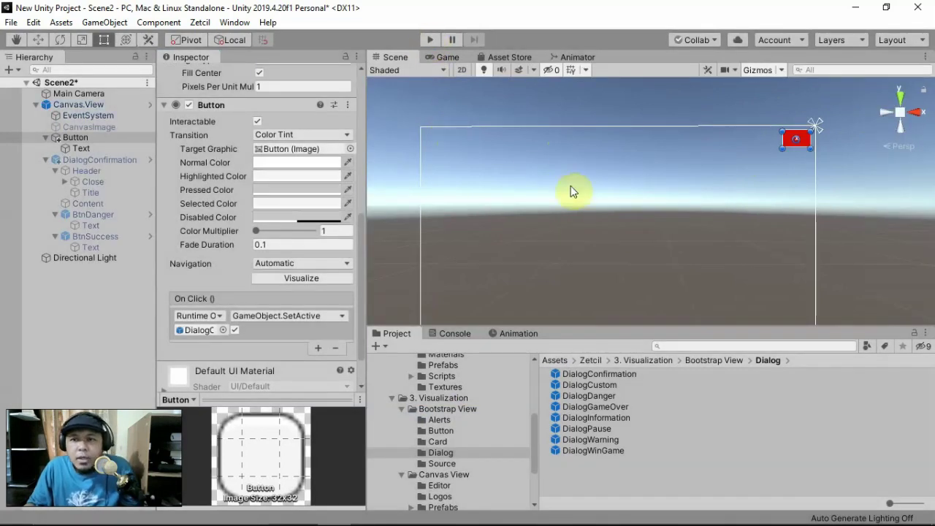
Add the Quit.Controller prefab from Zetcil's Flow Controller Prefabs folder to the scene, in the lower part of the canvas area.
right_drag(582, 198, 580, 206)
middle_drag(582, 206, 586, 184)
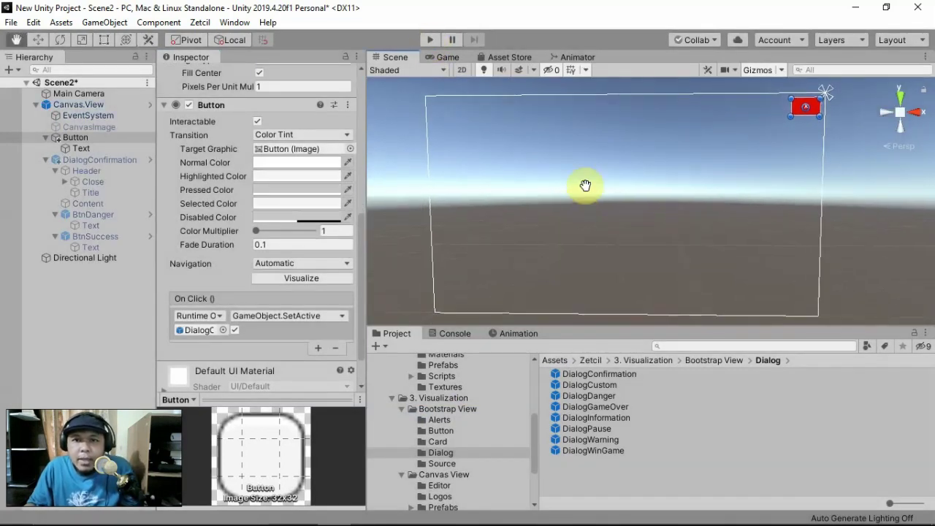
scroll(592, 204, down, 4)
right_drag(597, 230, 598, 239)
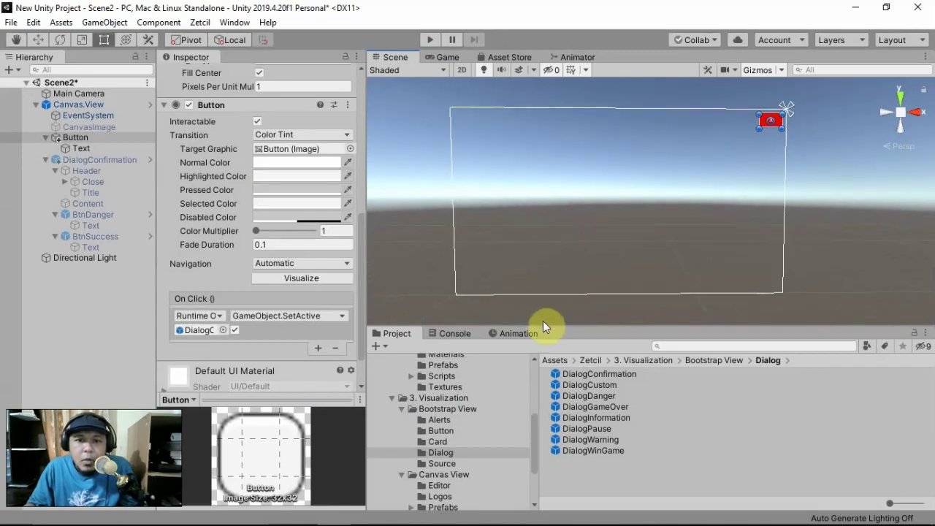
scroll(425, 434, up, 3)
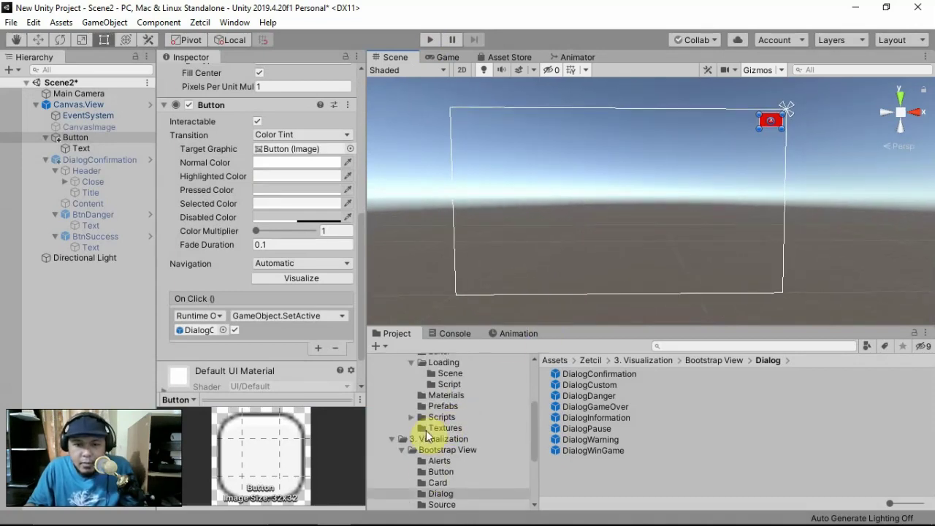
scroll(428, 436, up, 3)
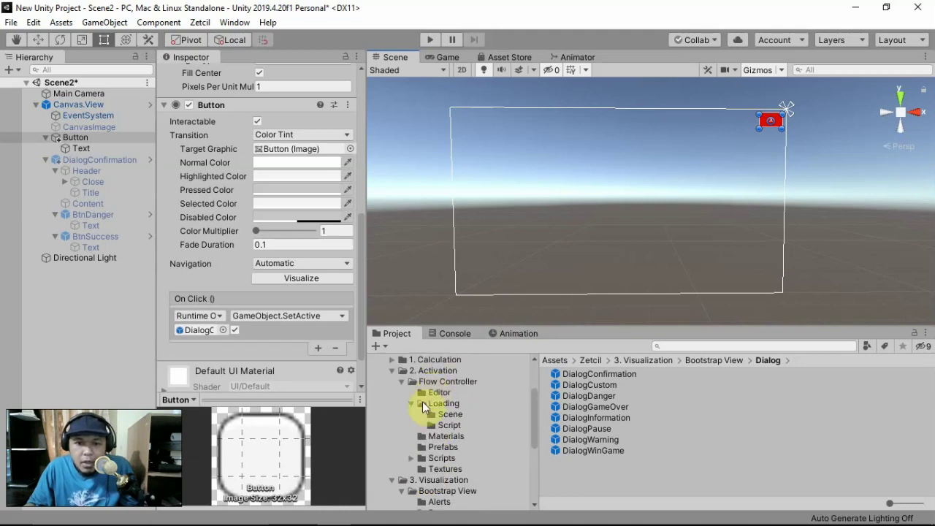
click(410, 404)
click(432, 425)
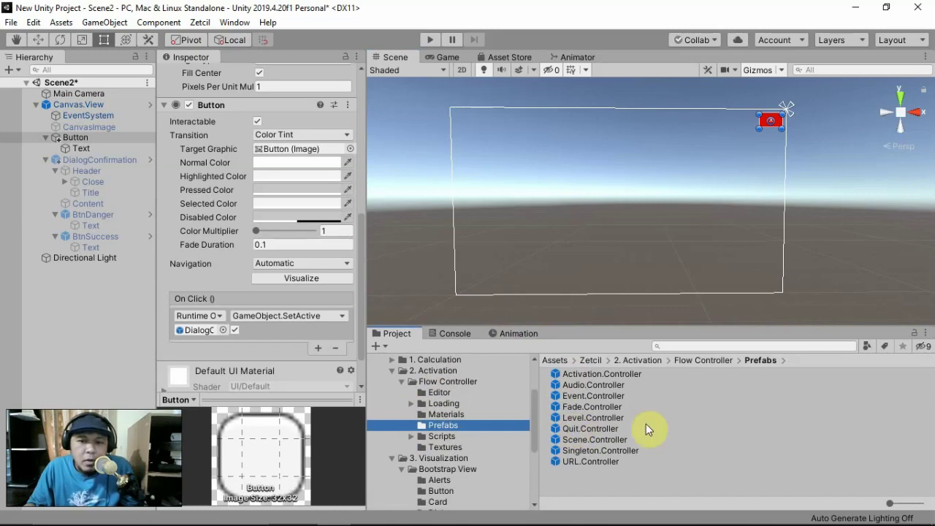
drag(593, 432, 599, 250)
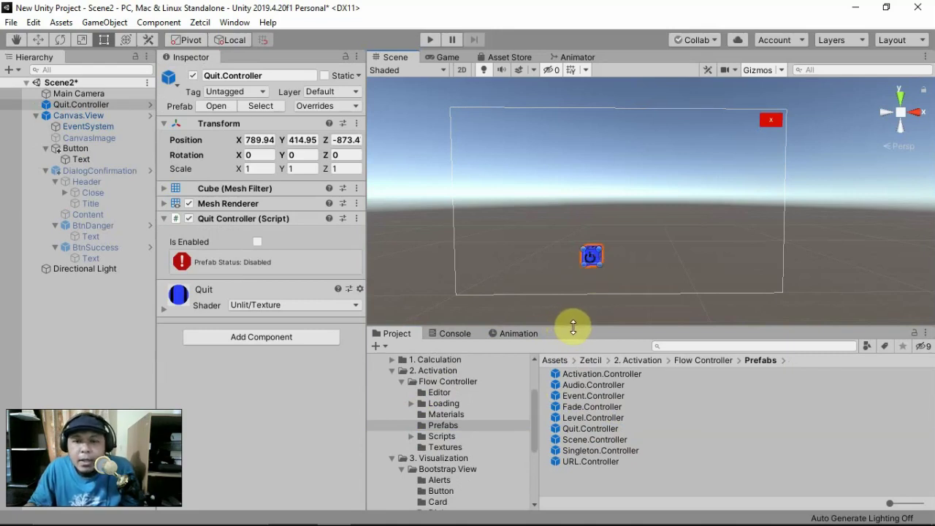
Examine how the Zetcil assets are organized in the 1. Calculation, 2. Activation and 3. Visualization folders.
drag(574, 326, 556, 252)
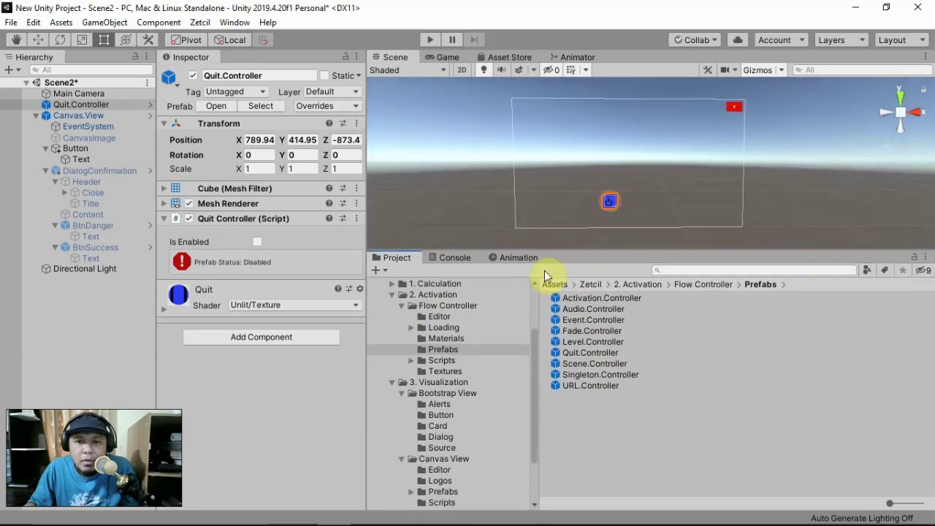
click(393, 283)
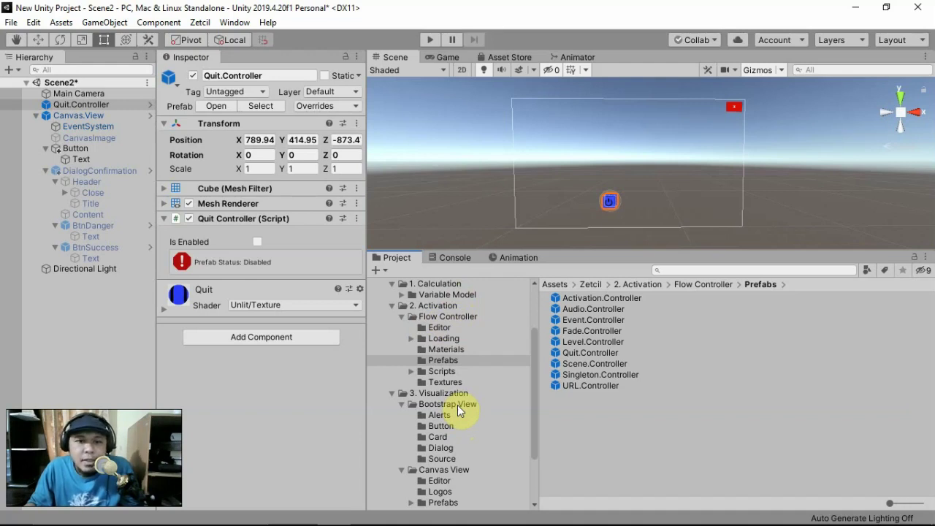
click(402, 405)
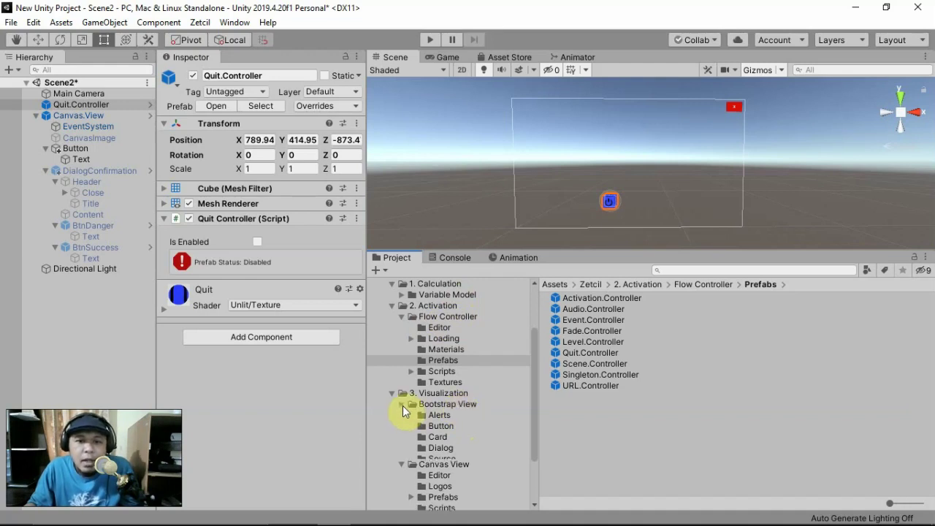
click(402, 415)
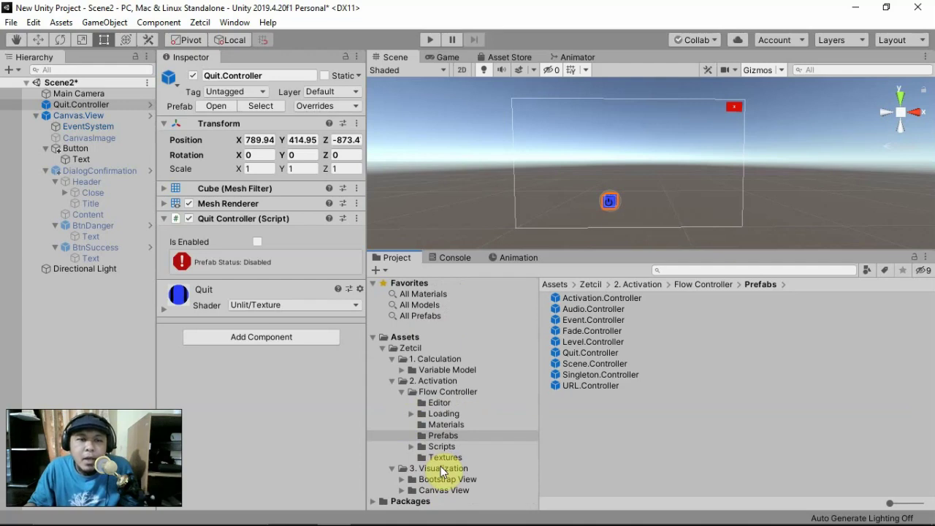
click(401, 490)
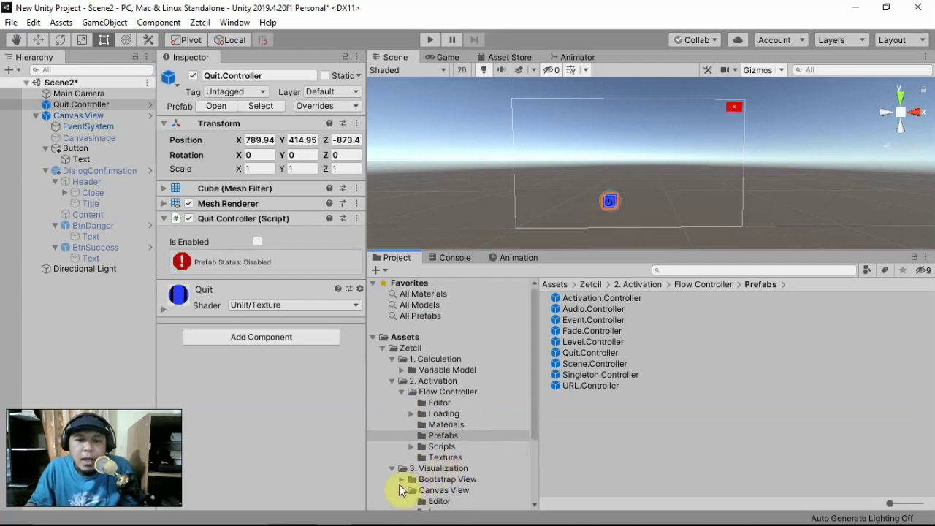
click(401, 480)
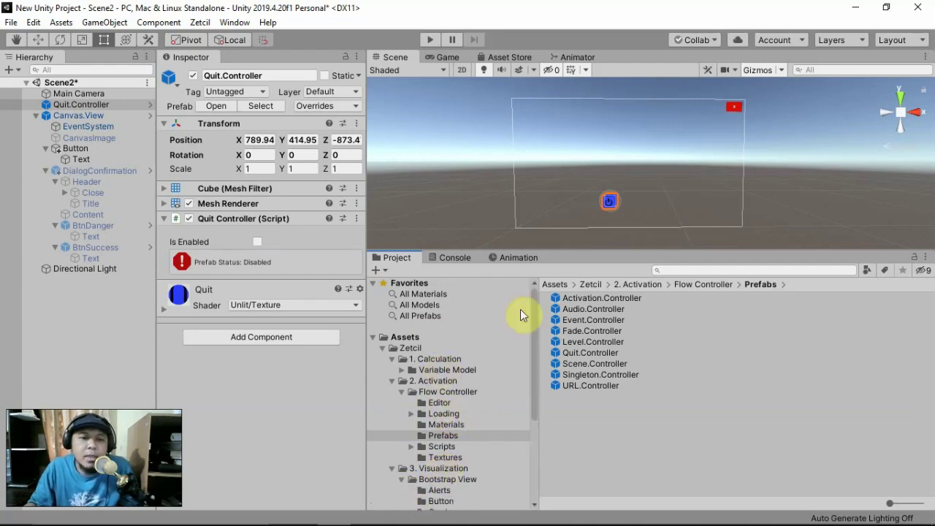
drag(682, 250, 627, 275)
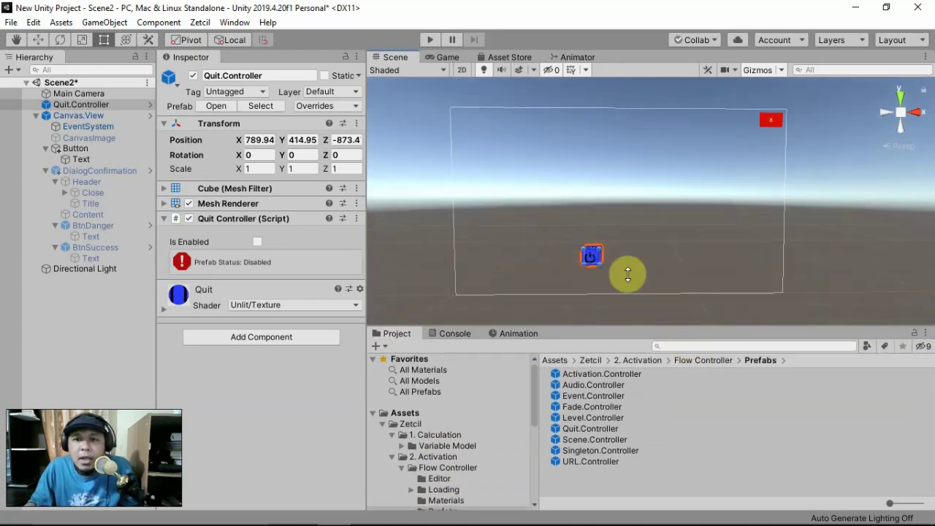
Hide the blue Quit.Controller cube by disabling its Mesh Renderer component.
scroll(610, 253, down, 2)
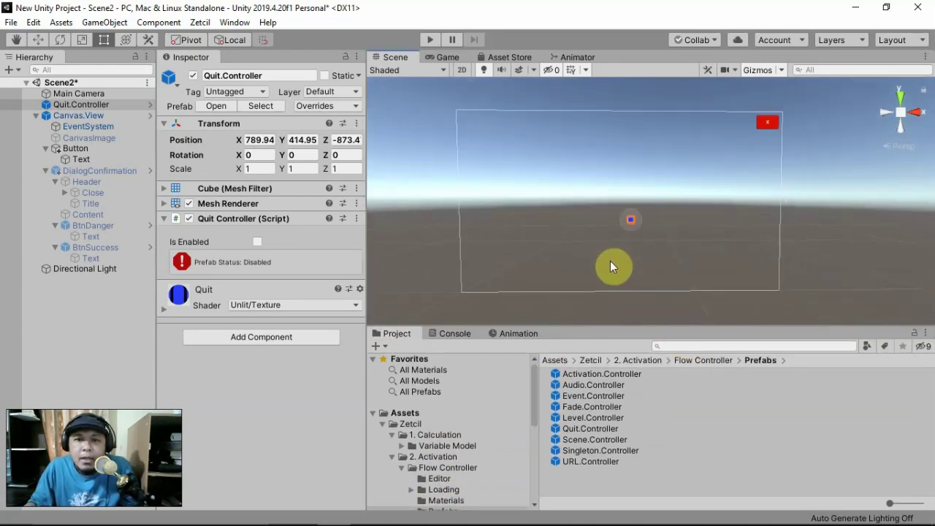
scroll(610, 261, up, 2)
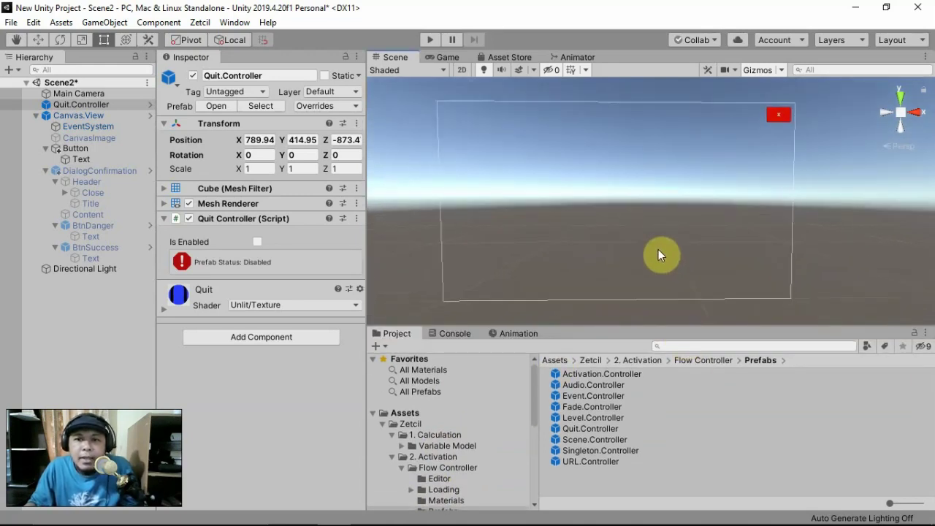
double_click(93, 105)
alt+drag(626, 179, 626, 223)
scroll(628, 224, down, 3)
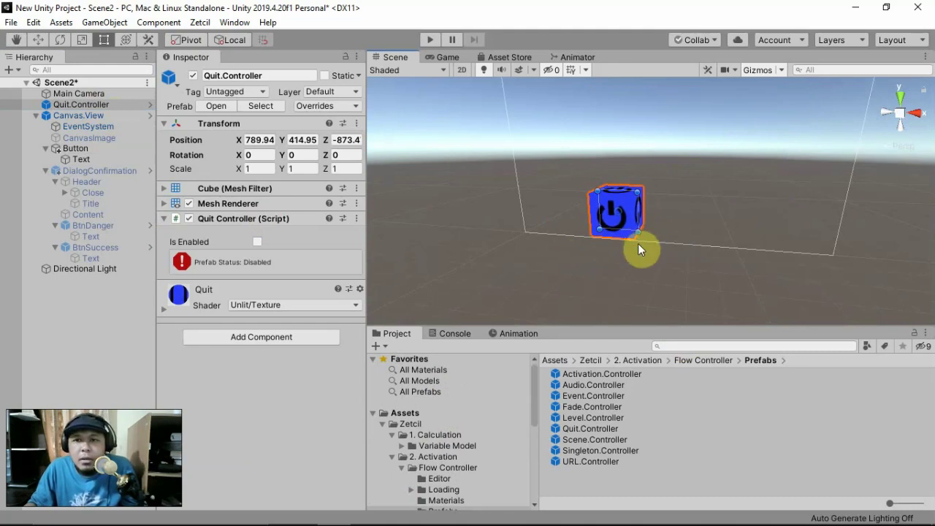
alt+drag(626, 258, 656, 232)
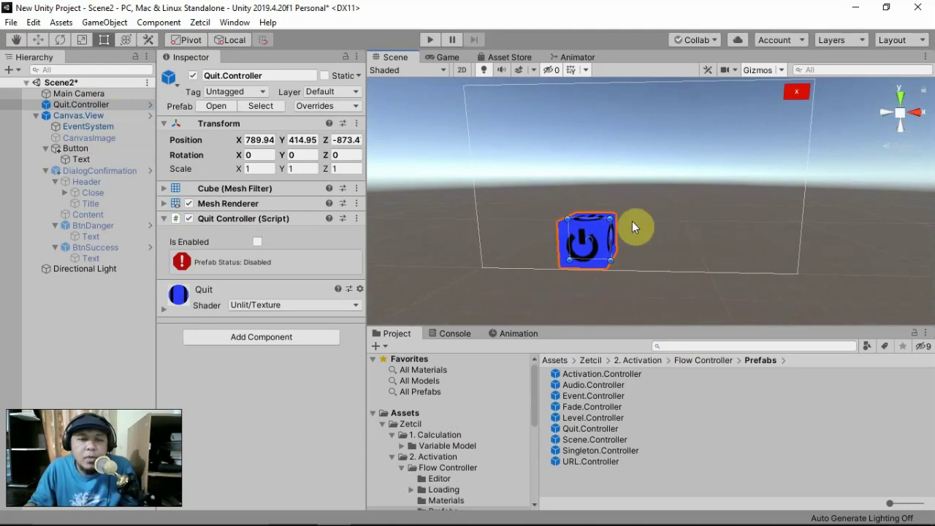
click(188, 205)
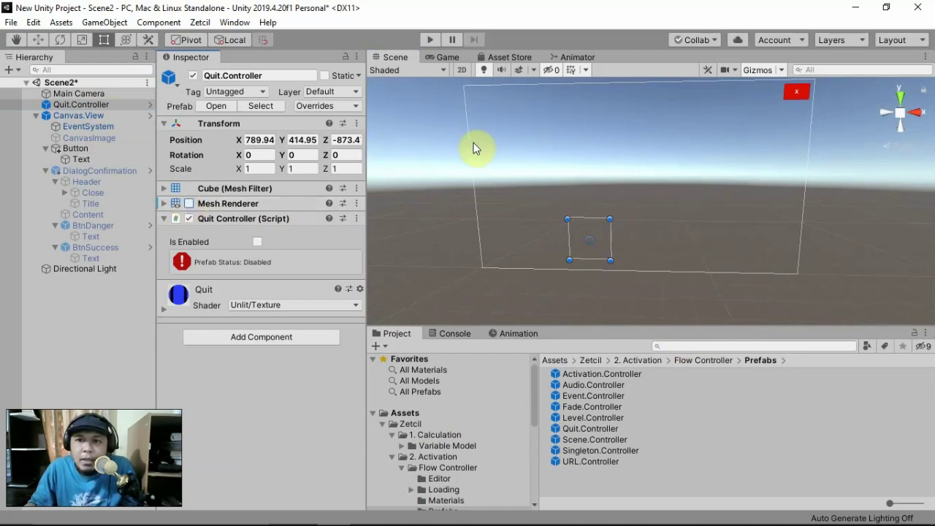
Enable the Quit Controller script and set its Invoke Type to On Event.
click(258, 242)
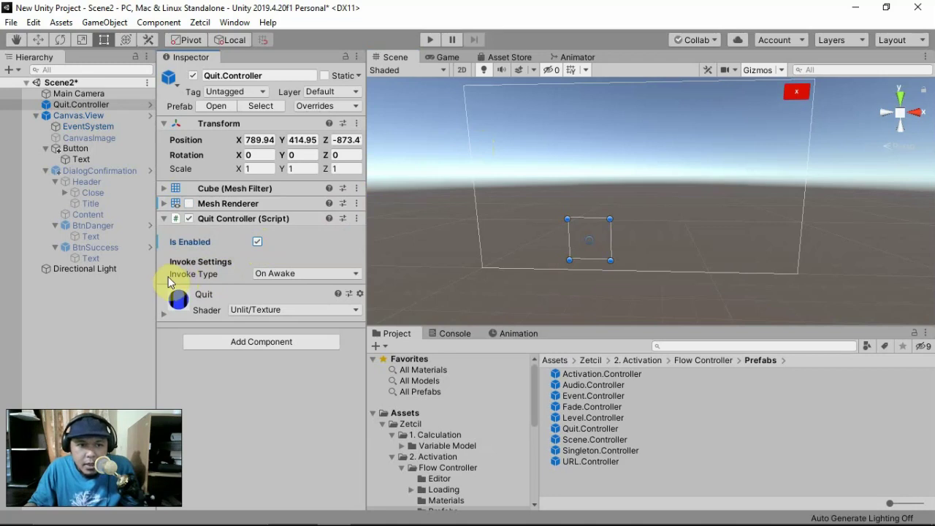
click(297, 275)
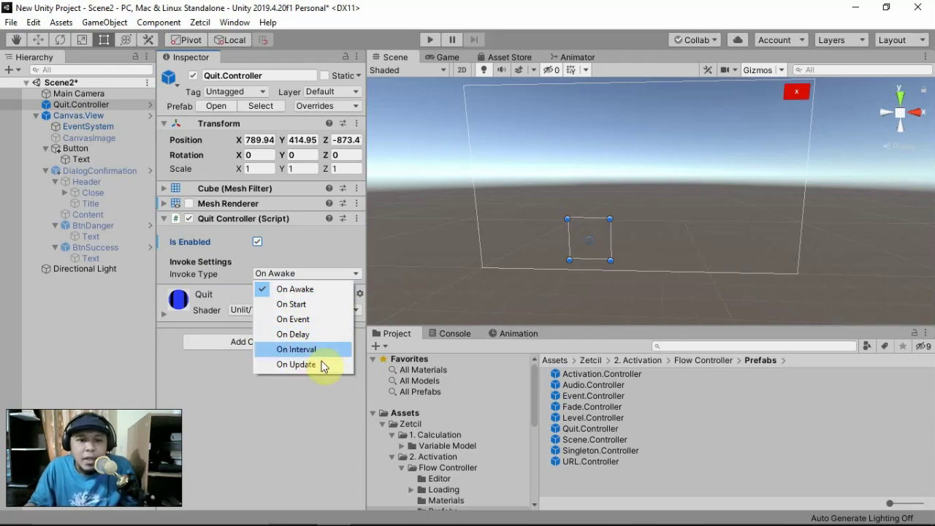
click(306, 322)
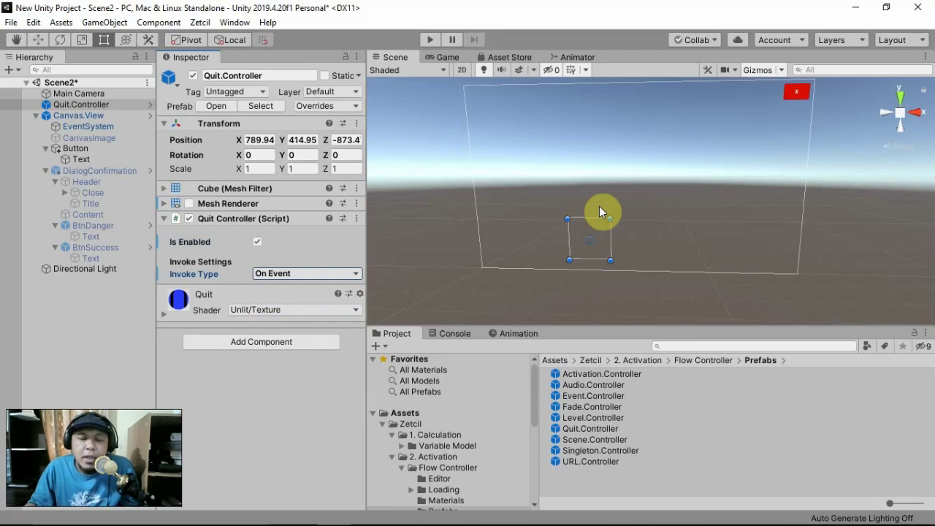
Activate DialogConfirmation in the scene and bring up the On Click settings of its green Ya button, BtnSuccess.
click(117, 171)
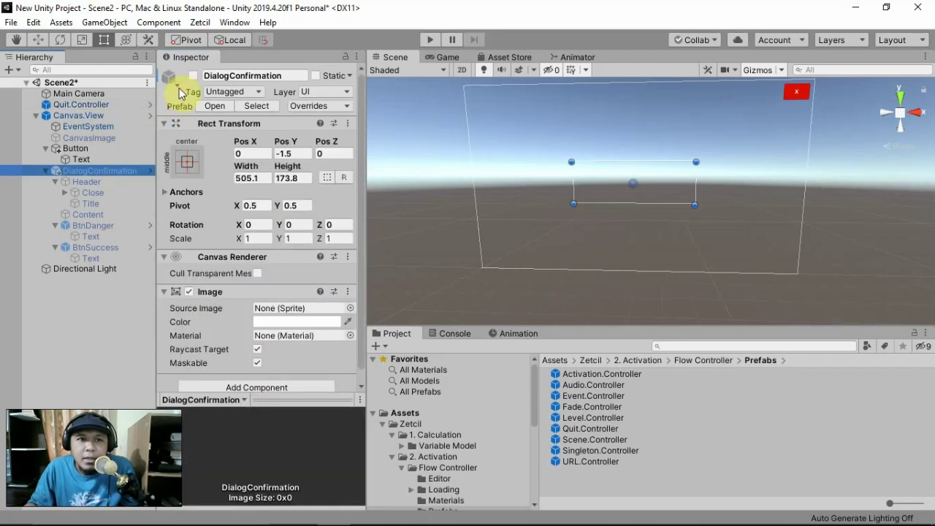
click(192, 76)
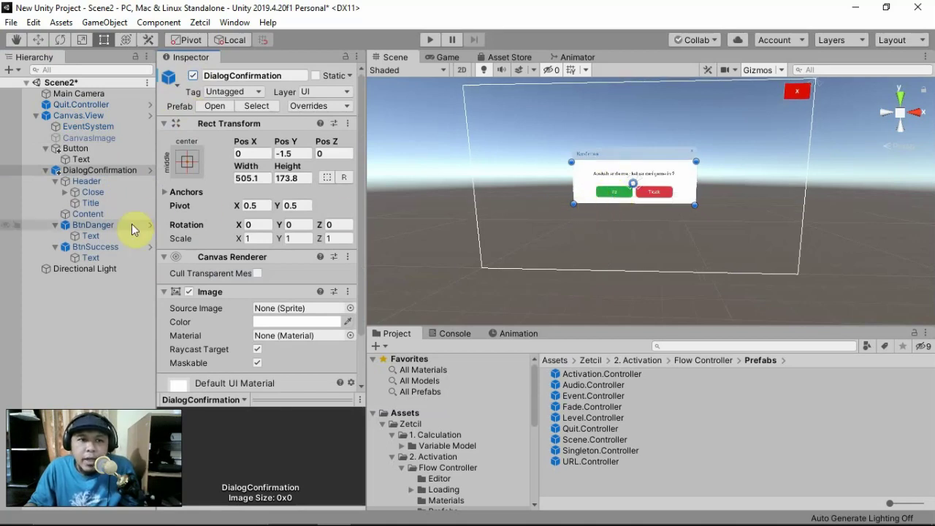
double_click(115, 246)
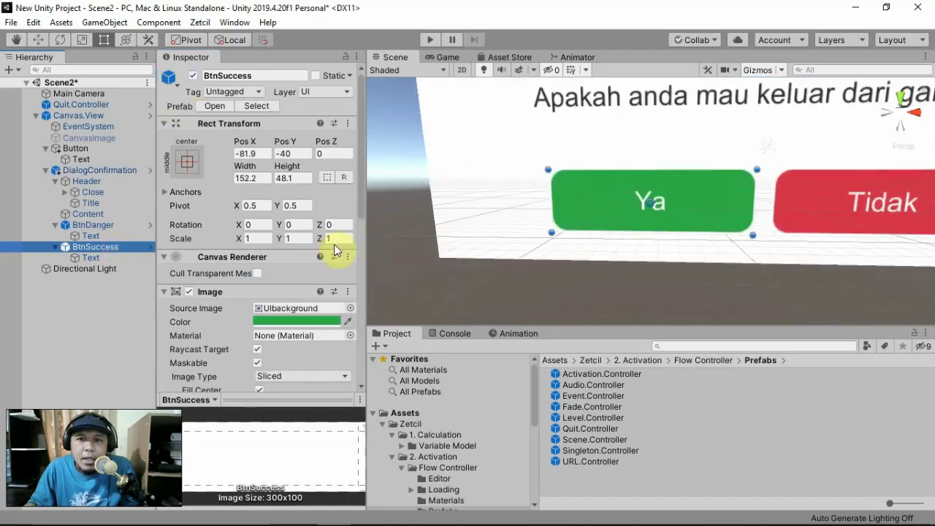
scroll(311, 243, down, 10)
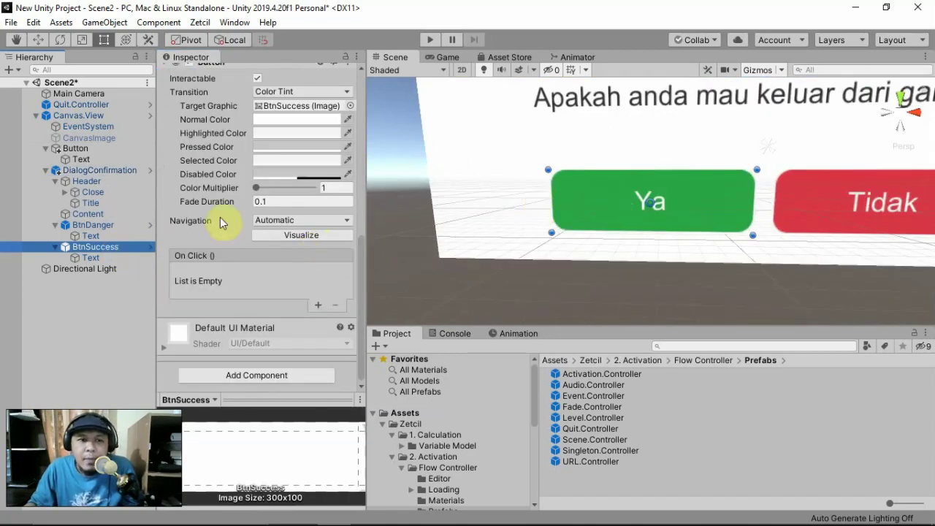
Add an On Click action to BtnSuccess that calls QuitController.InvokeQuitController on the Quit.Controller object.
click(84, 105)
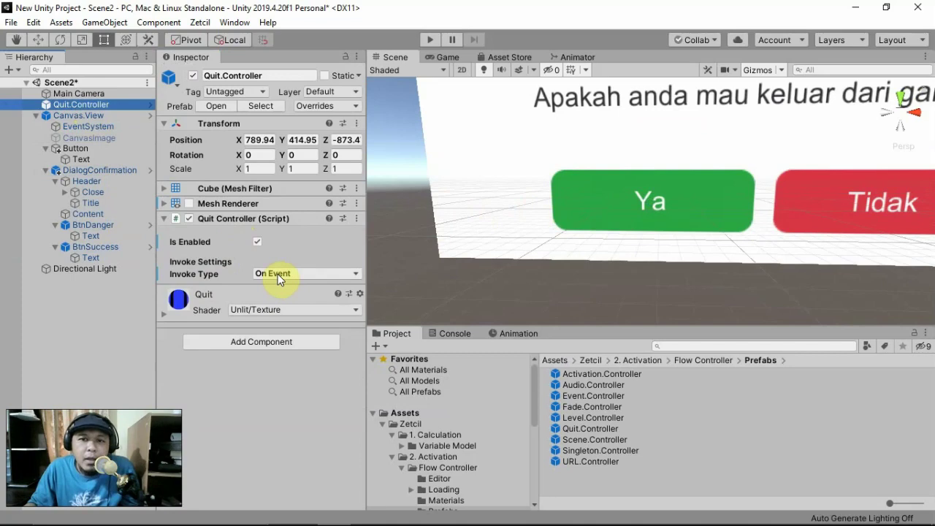
click(112, 247)
scroll(244, 249, down, 10)
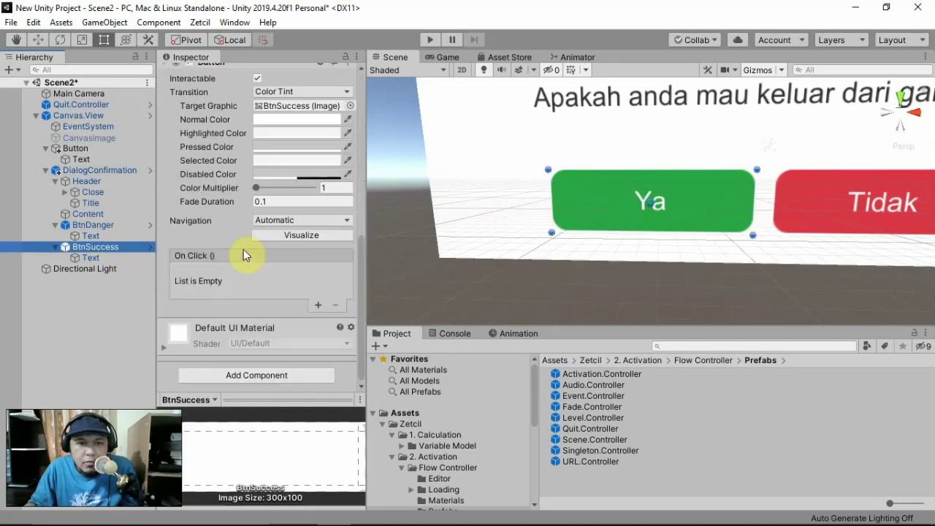
click(319, 305)
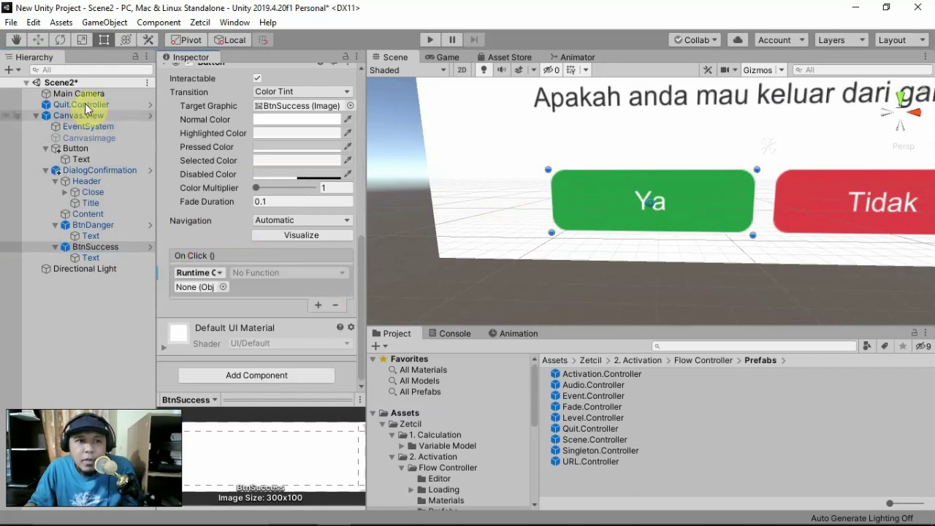
drag(83, 101, 206, 287)
click(285, 273)
mouse_move(297, 371)
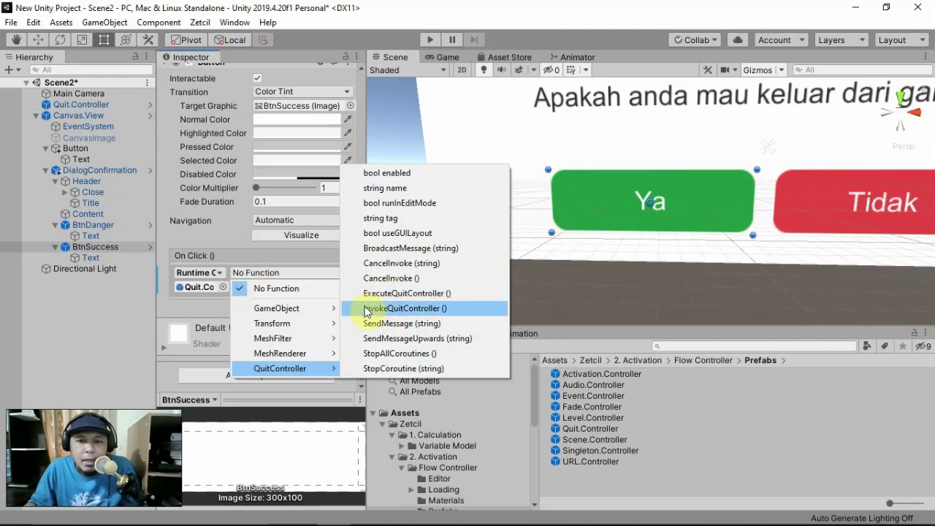
click(420, 309)
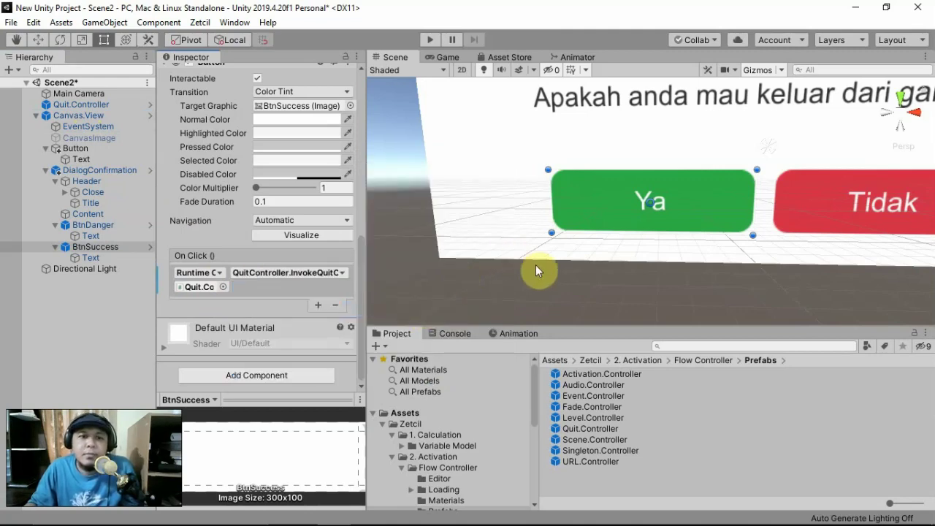
Check the object referenced by the Ya button's On Click action and its invoke settings.
scroll(538, 266, down, 2)
scroll(538, 266, down, 3)
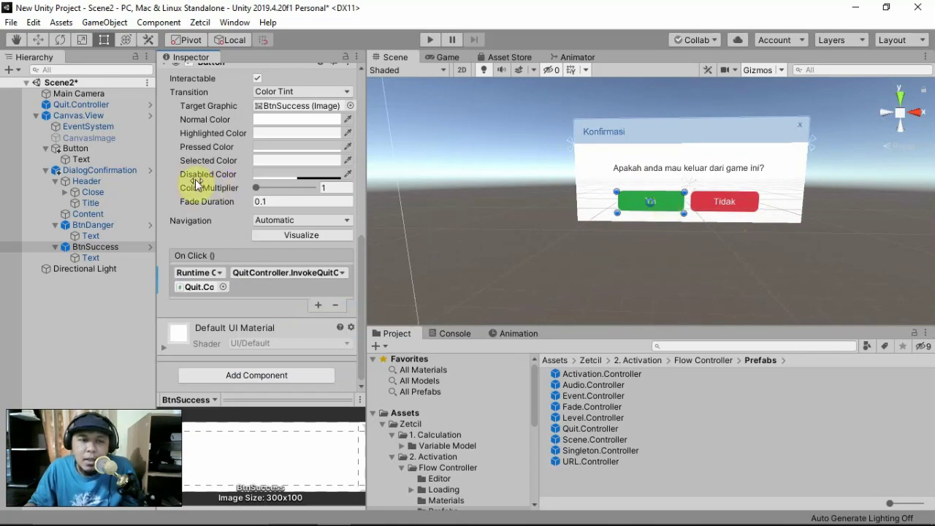
double_click(199, 286)
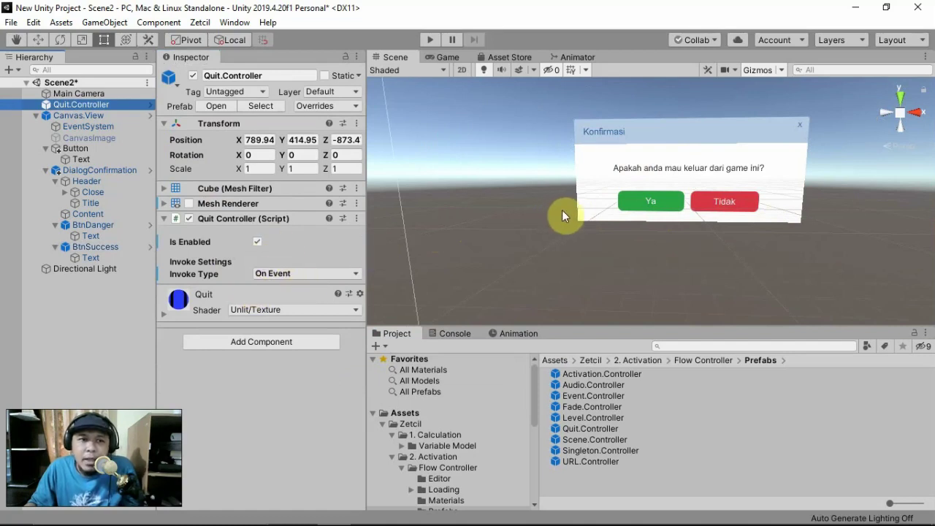
Deactivate DialogConfirmation so it starts hidden, and clear the selection.
click(120, 170)
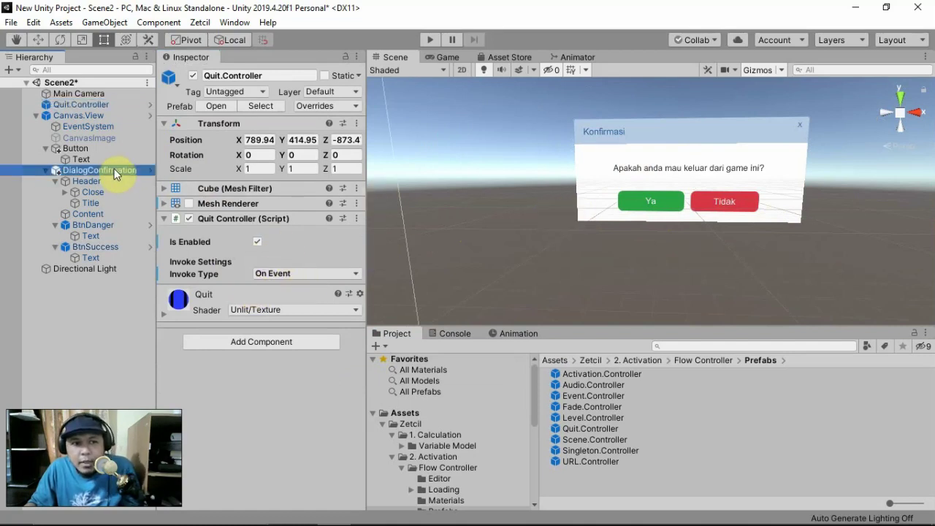
click(193, 76)
scroll(752, 210, down, 4)
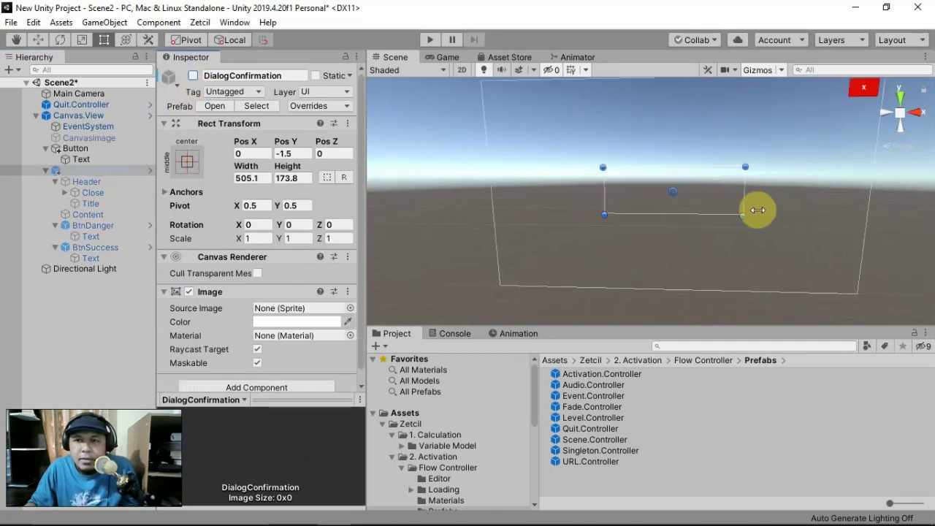
right_drag(768, 229, 768, 212)
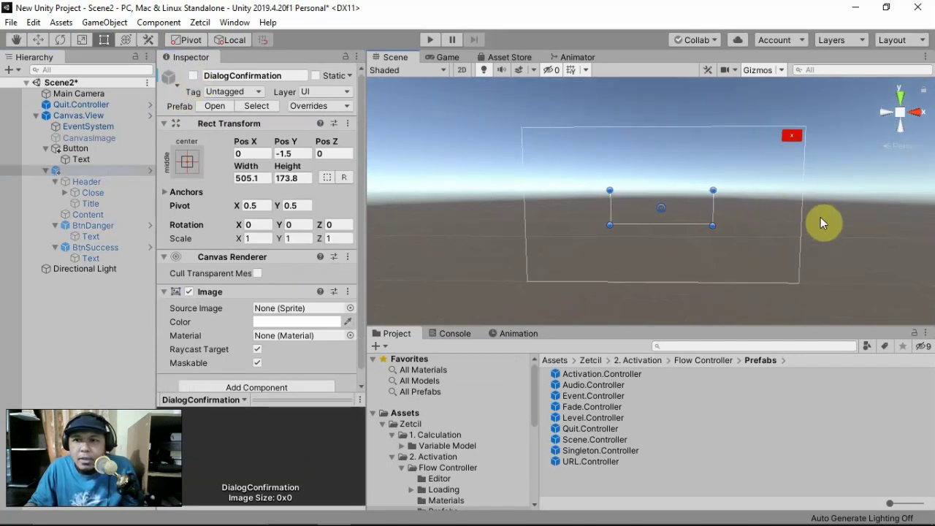
click(820, 217)
middle_drag(820, 217, 709, 219)
right_drag(710, 219, 720, 210)
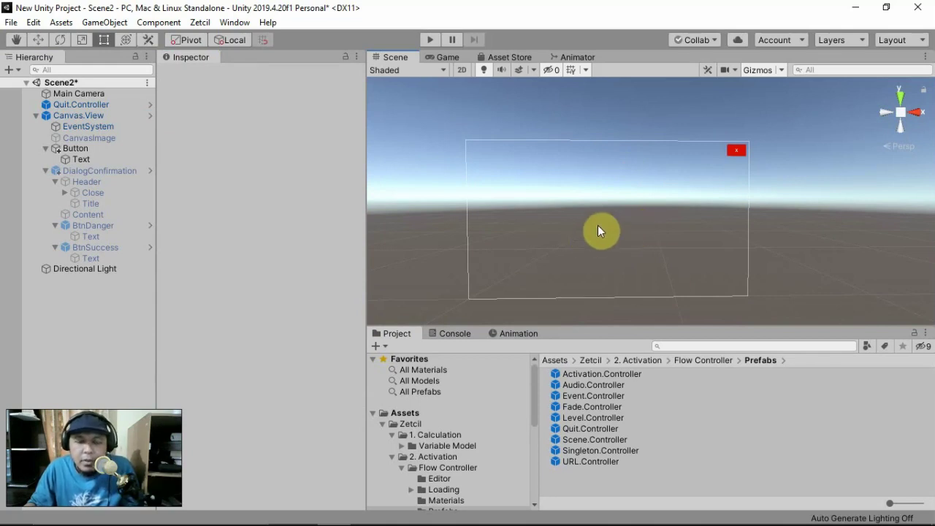
Test in play mode that the X button opens the dialog, Tidak dismisses it and Ya quits the game.
click(430, 38)
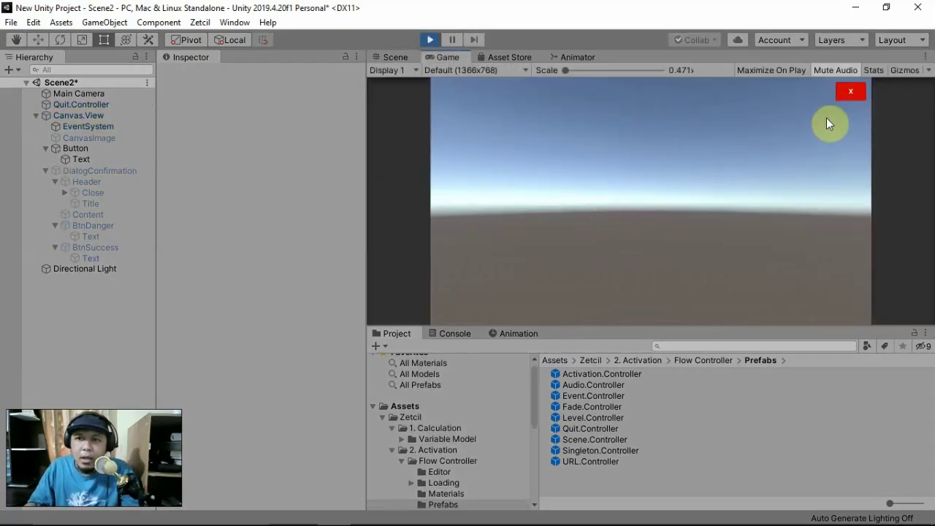
click(849, 92)
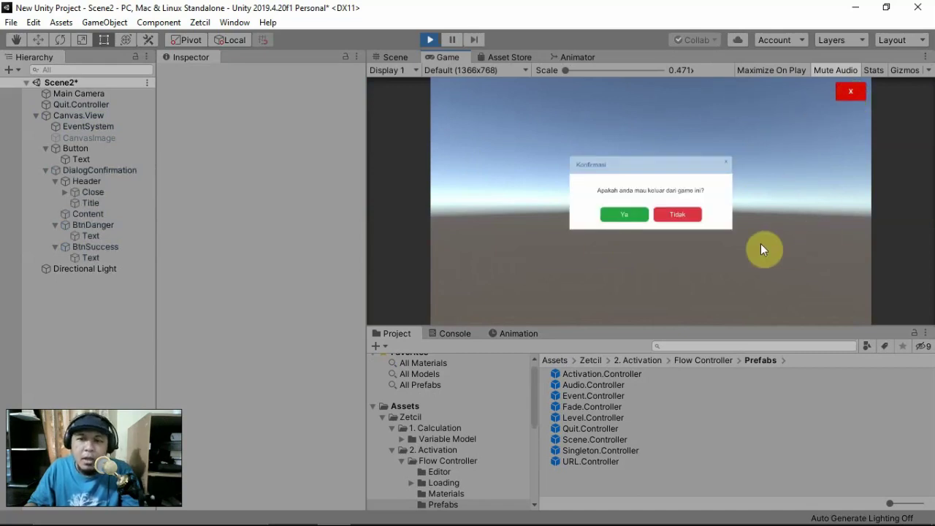
click(682, 213)
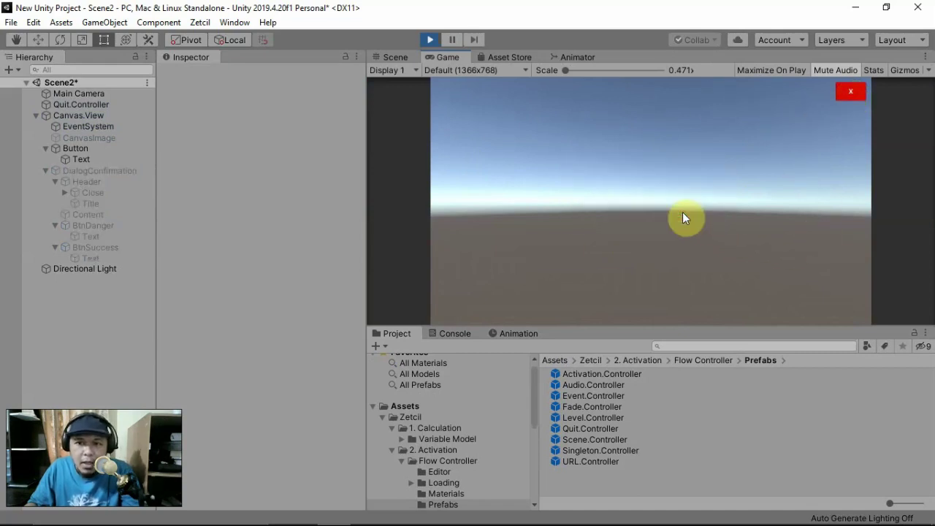
click(852, 92)
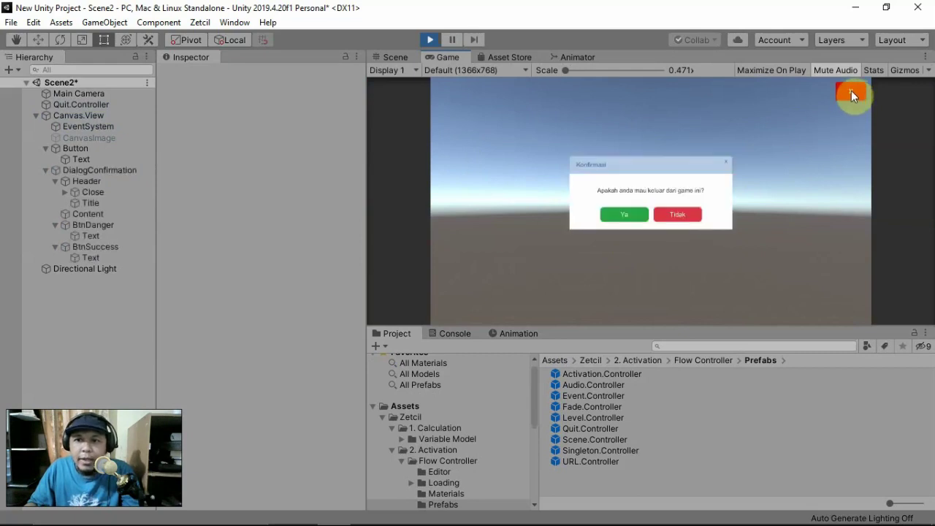
click(617, 216)
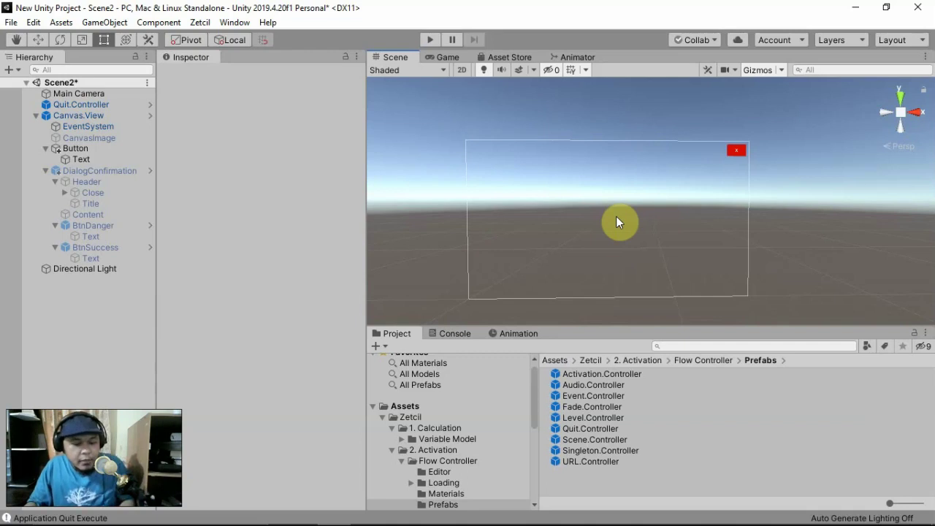
Save Scene2 and open Scene1 from the project's Assets folder.
click(615, 216)
key(ctrl+s)
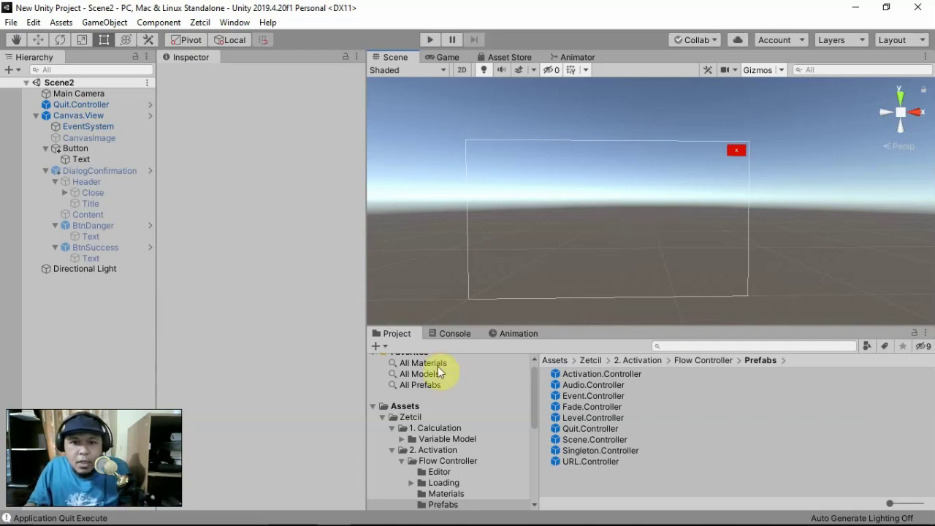
click(407, 407)
click(574, 386)
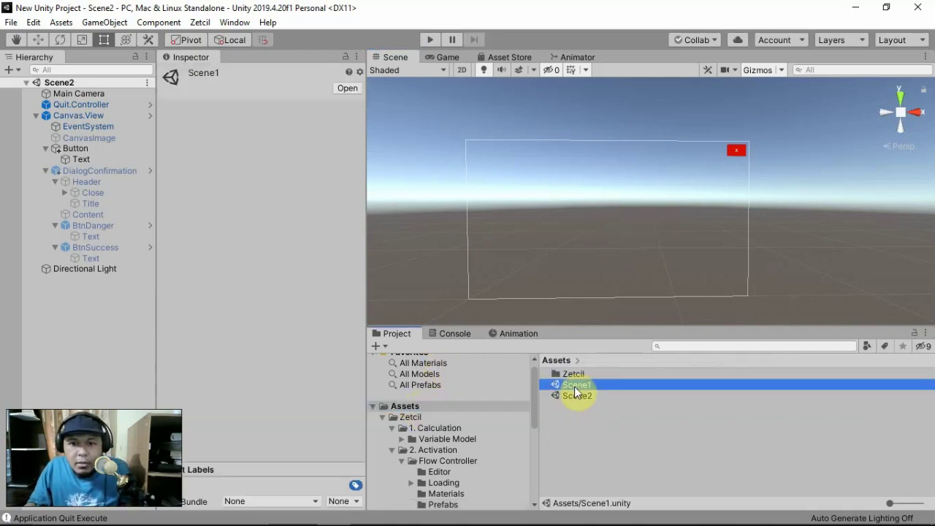
double_click(575, 386)
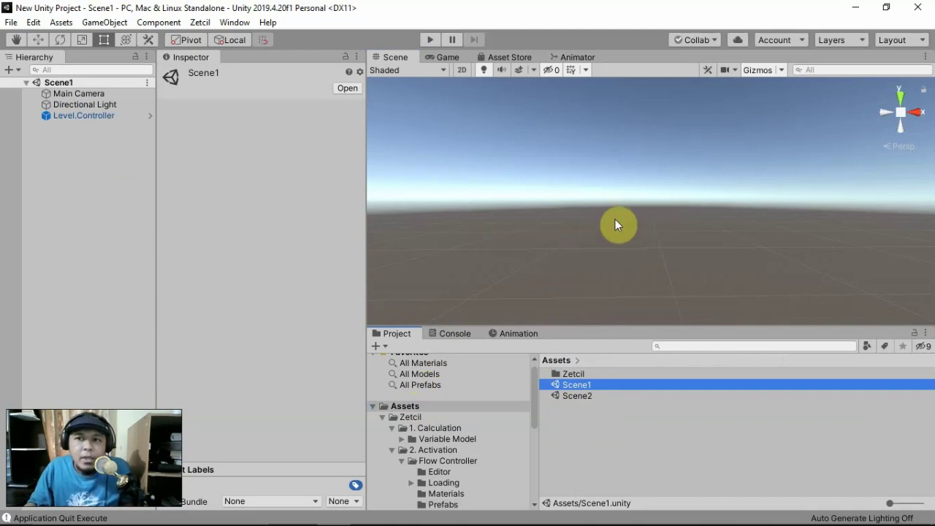
Test the whole flow in play mode from Scene1, opening the exit dialog in Scene2 and quitting with Ya.
click(430, 39)
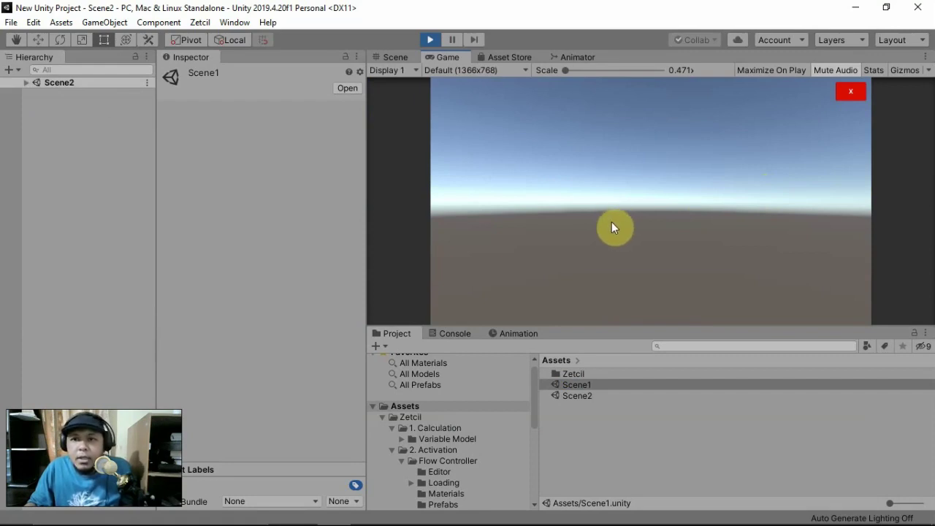
click(851, 91)
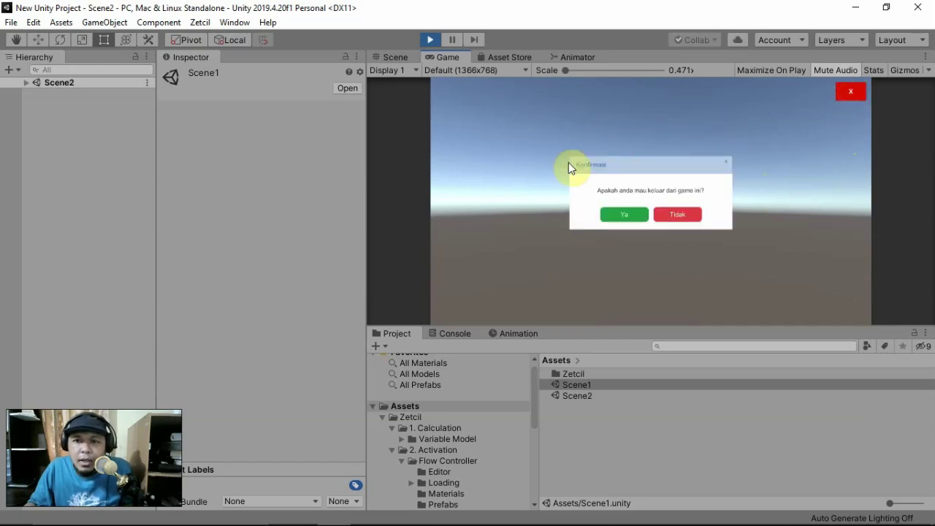
click(615, 216)
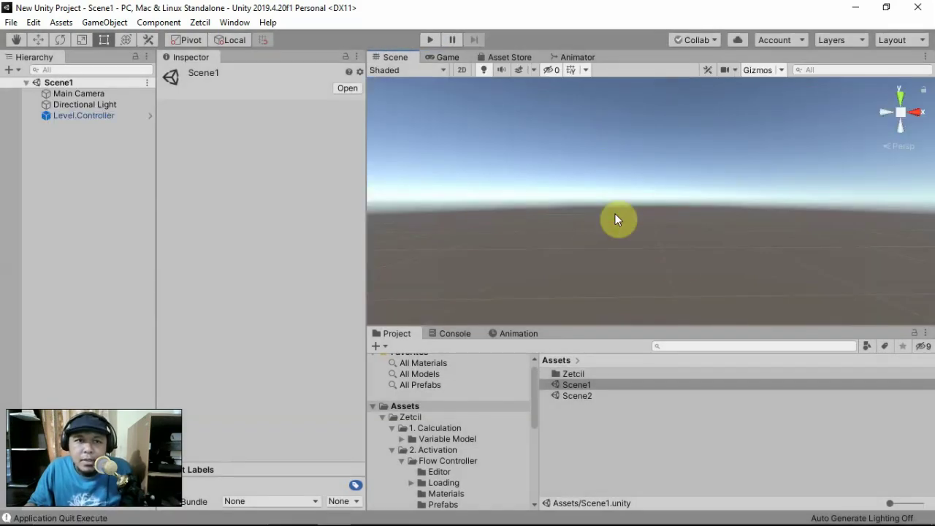